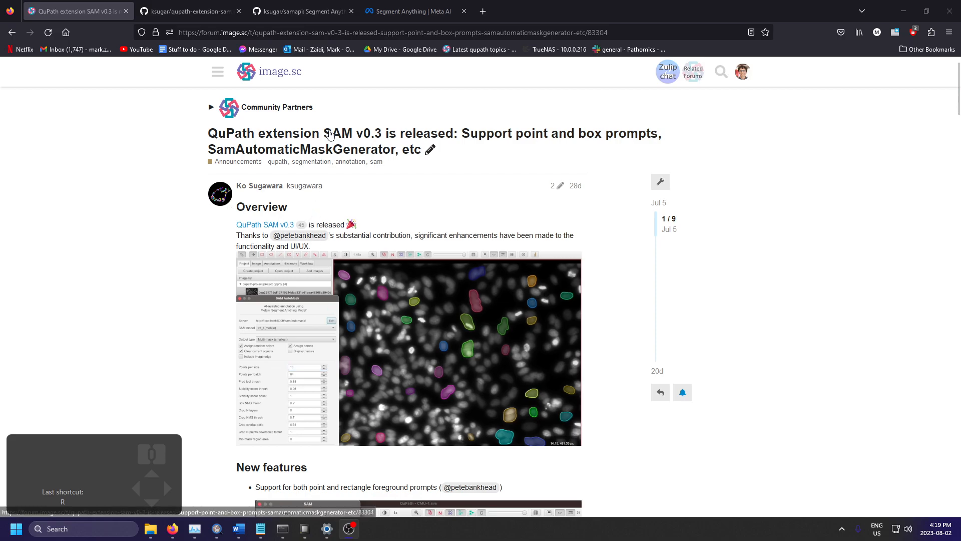
Step: Review the qupath-extension-sam and samapi GitHub pages and the forum release announcement, and switch to QuPath
{"action": "left_click", "coordinate": [200, 11]}
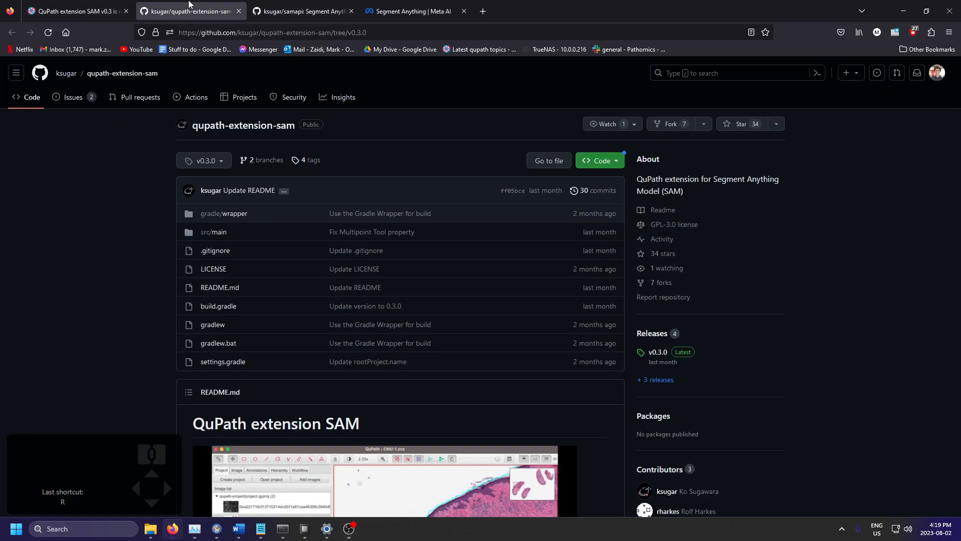
{"action": "left_click", "coordinate": [303, 11]}
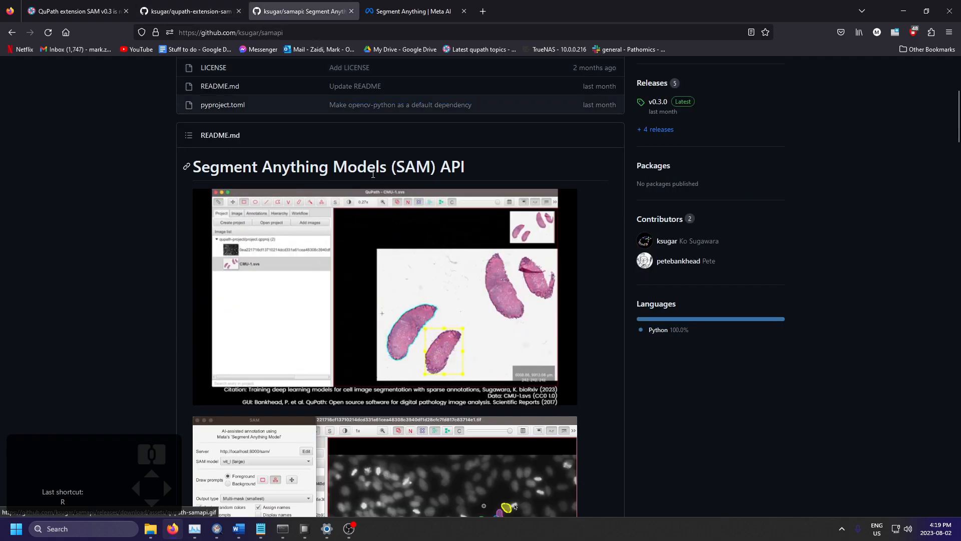
{"action": "left_click", "coordinate": [75, 11]}
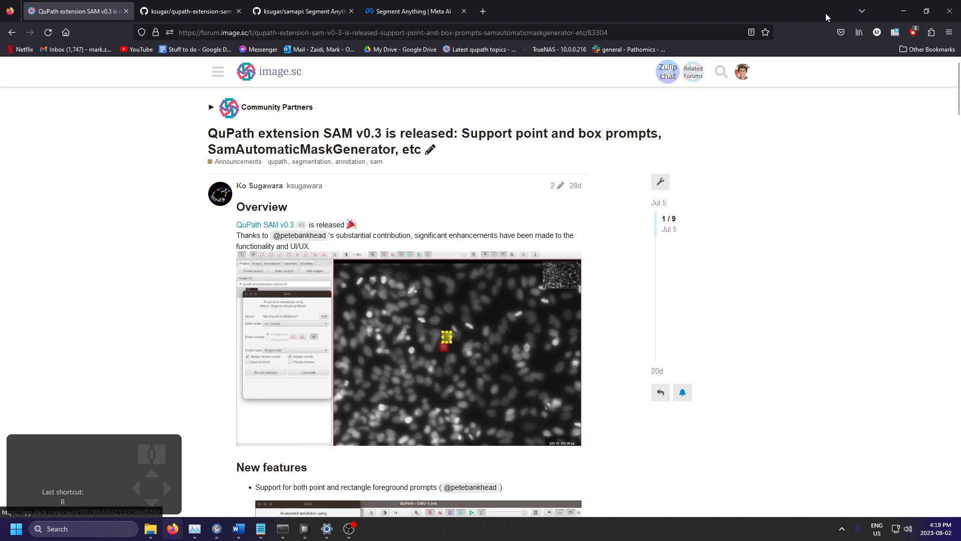
{"action": "left_click", "coordinate": [905, 12]}
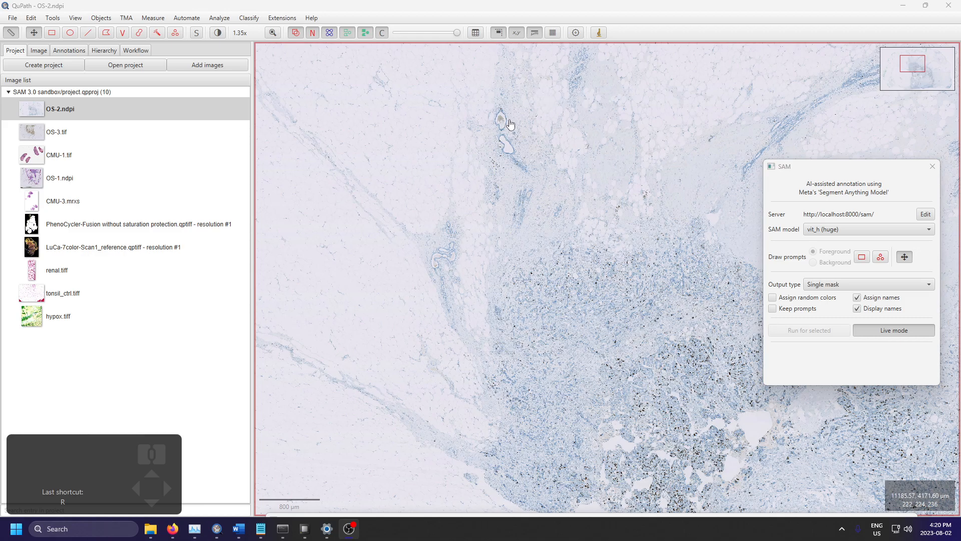
Step: Examine the elongated duct, the round cell cluster beside it and the surrounding nuclei in OS-2.ndpi at several magnifications
{"action": "scroll", "coordinate": [509, 144], "scroll_direction": "up", "scroll_amount": 10}
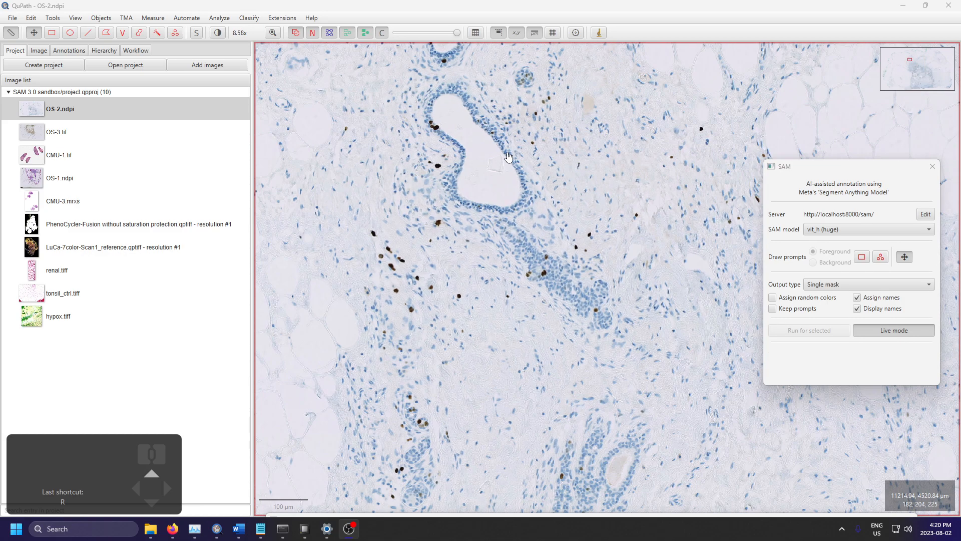
{"action": "scroll", "coordinate": [508, 157], "scroll_direction": "up", "scroll_amount": 5}
{"action": "left_click_drag", "start_coordinate": [624, 206], "coordinate": [612, 412]}
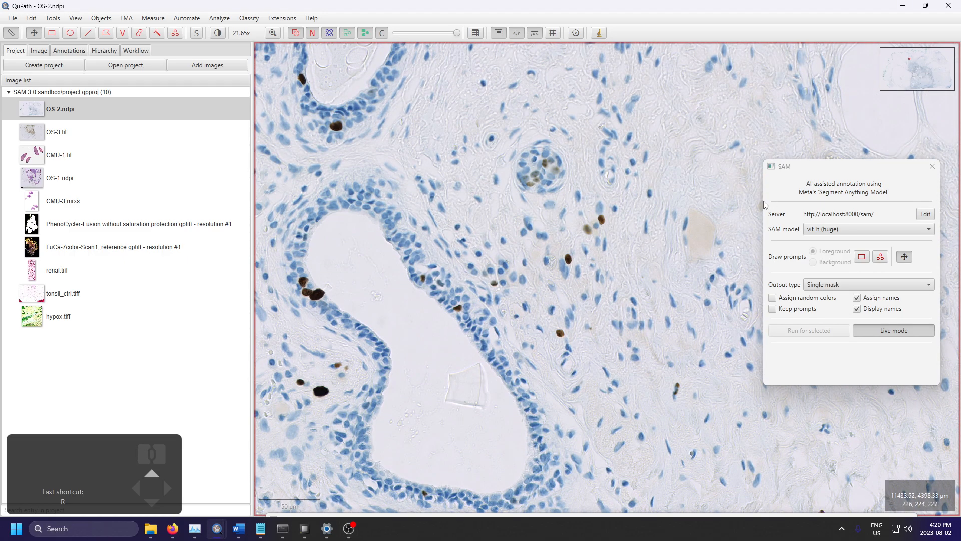
{"action": "scroll", "coordinate": [596, 253], "scroll_direction": "up", "scroll_amount": 2}
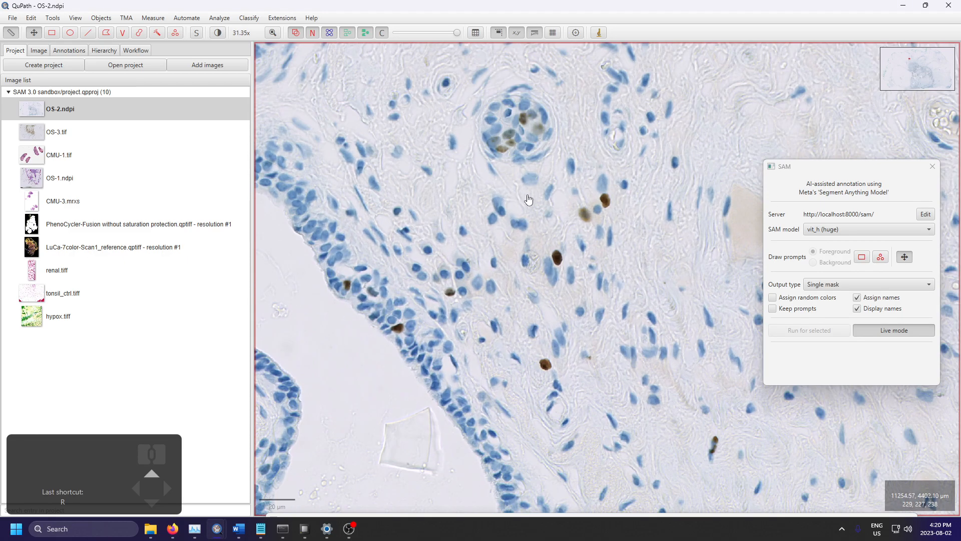
{"action": "scroll", "coordinate": [561, 269], "scroll_direction": "up", "scroll_amount": 5}
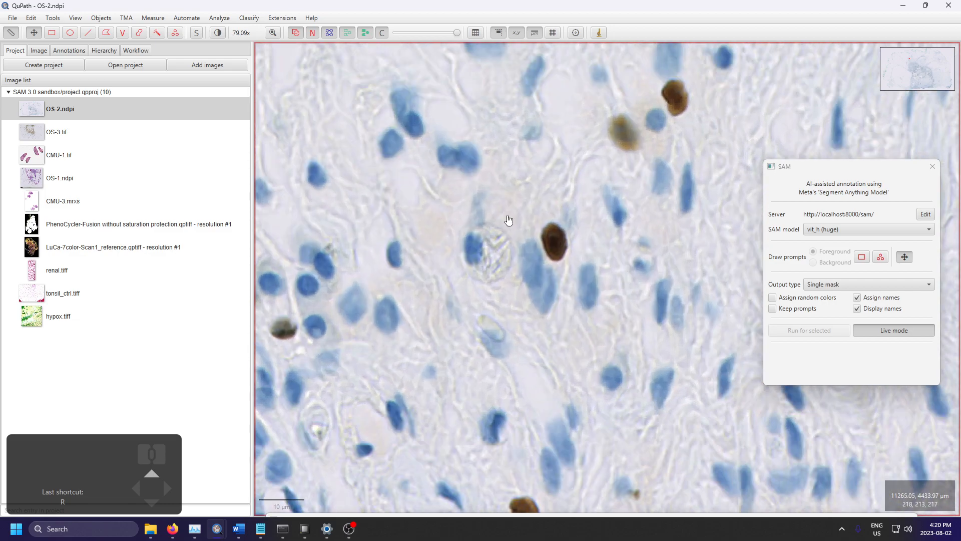
{"action": "scroll", "coordinate": [489, 208], "scroll_direction": "down", "scroll_amount": 2}
{"action": "left_click_drag", "start_coordinate": [489, 208], "coordinate": [542, 371]}
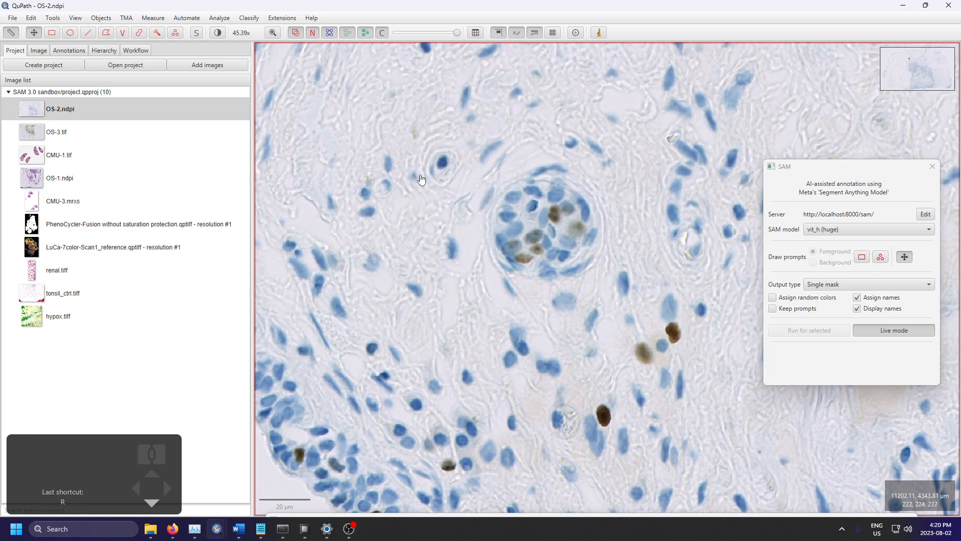
{"action": "scroll", "coordinate": [575, 319], "scroll_direction": "down", "scroll_amount": 4}
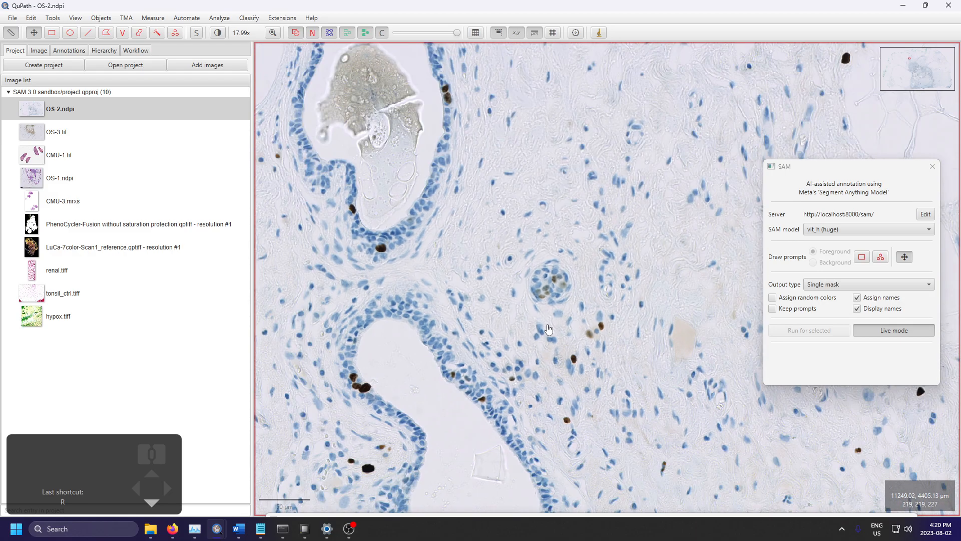
{"action": "scroll", "coordinate": [565, 364], "scroll_direction": "down", "scroll_amount": 2}
{"action": "scroll", "coordinate": [565, 364], "scroll_direction": "down", "scroll_amount": 2}
{"action": "left_click_drag", "start_coordinate": [605, 456], "coordinate": [532, 139]}
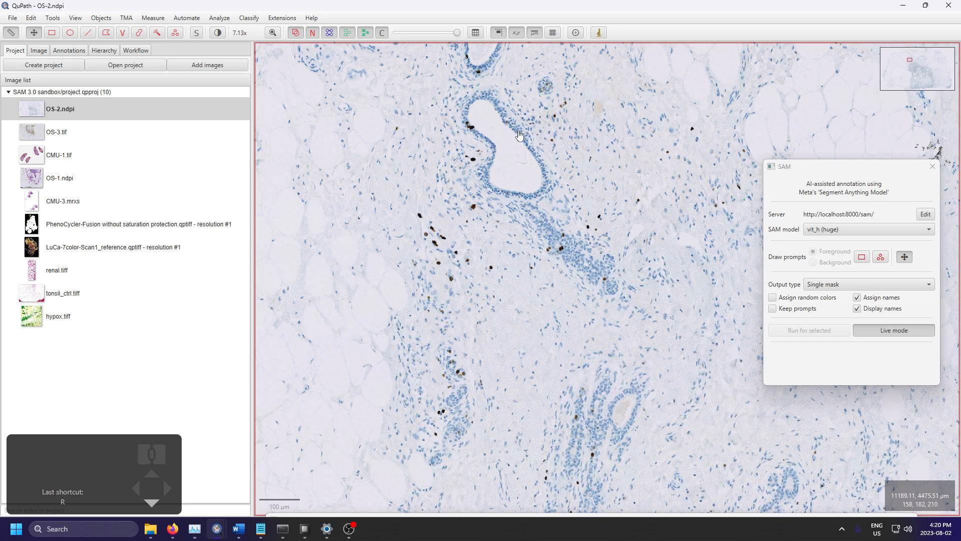
Step: Examine the secretion-filled duct above the elongated one and the stained nuclei around its upper end
{"action": "scroll", "coordinate": [526, 125], "scroll_direction": "up", "scroll_amount": 2}
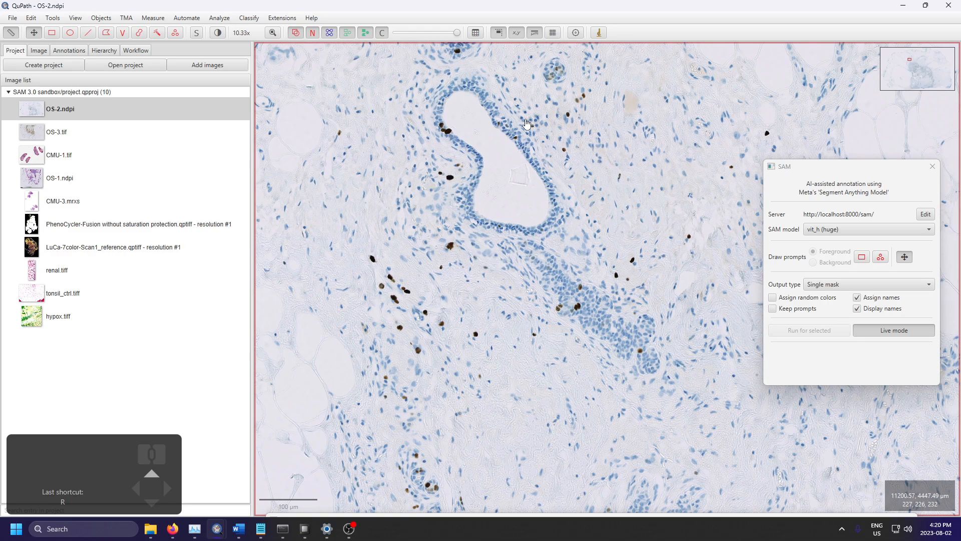
{"action": "scroll", "coordinate": [575, 300], "scroll_direction": "up", "scroll_amount": 1}
{"action": "left_click_drag", "start_coordinate": [611, 343], "coordinate": [573, 371]}
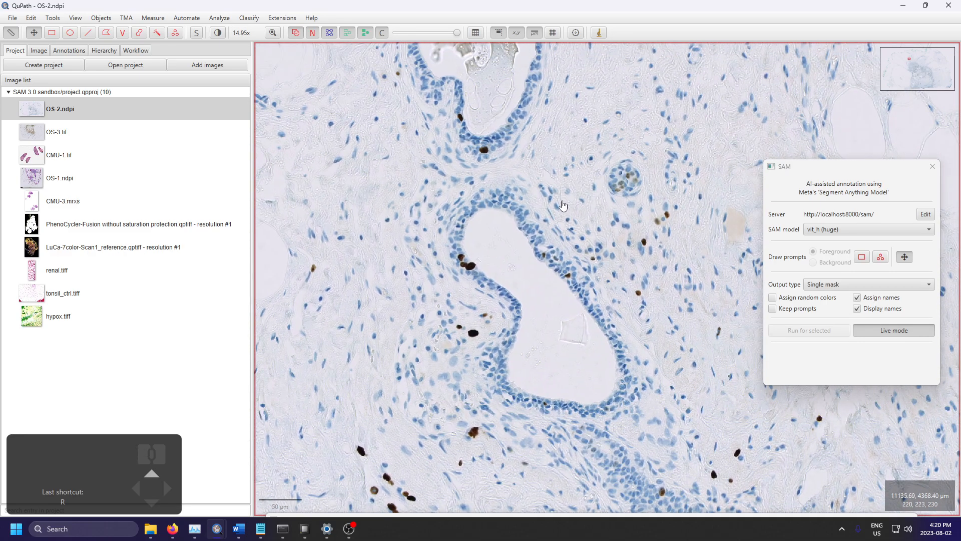
{"action": "scroll", "coordinate": [643, 293], "scroll_direction": "down", "scroll_amount": 3}
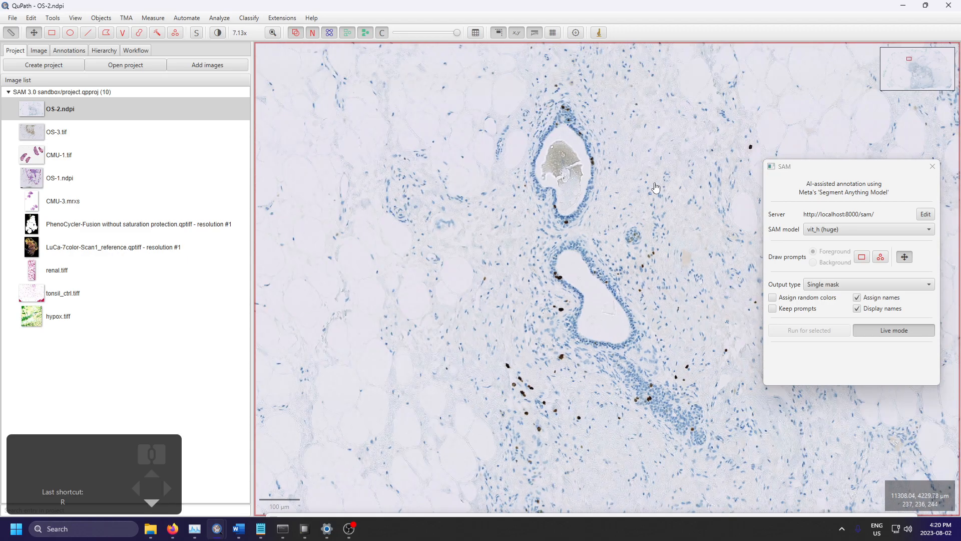
{"action": "left_click_drag", "start_coordinate": [438, 250], "coordinate": [470, 368]}
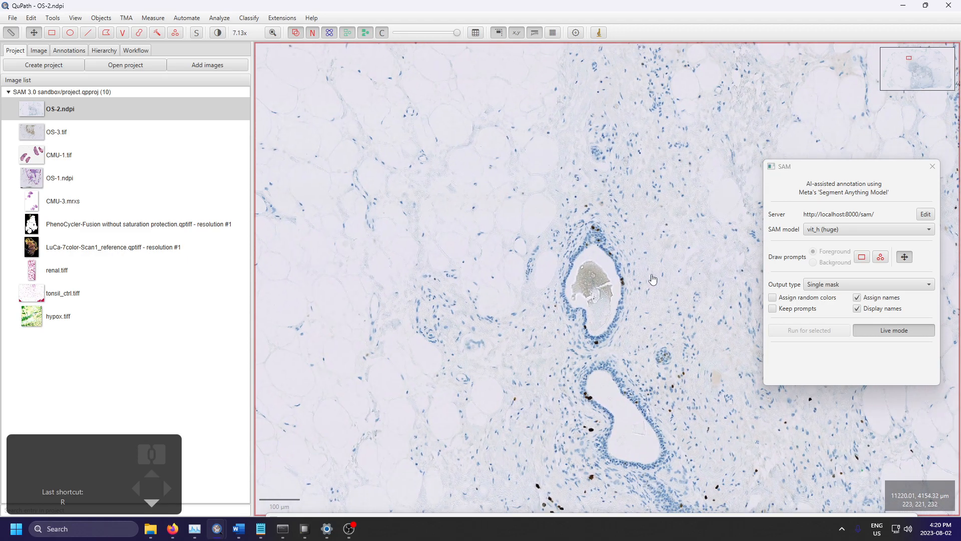
{"action": "scroll", "coordinate": [652, 281], "scroll_direction": "up", "scroll_amount": 3}
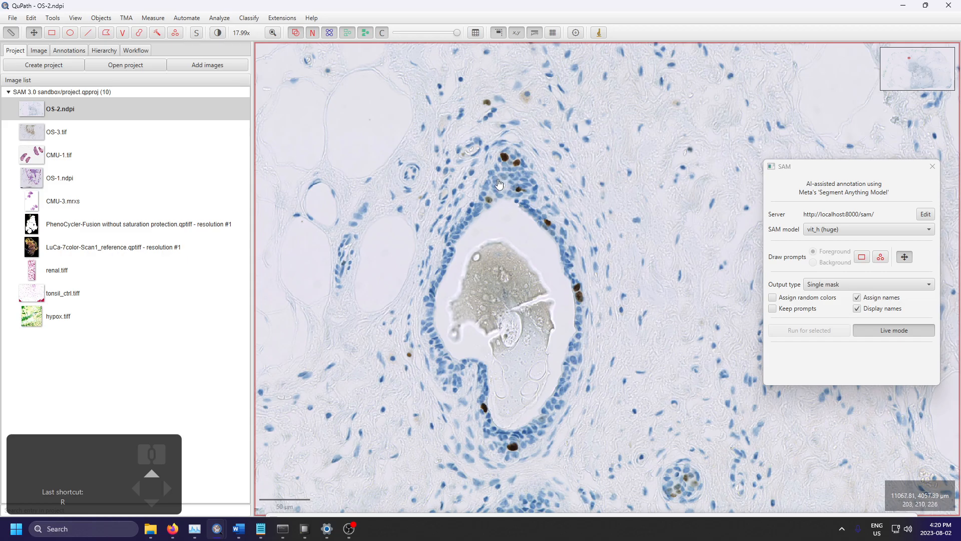
{"action": "scroll", "coordinate": [498, 187], "scroll_direction": "up", "scroll_amount": 3}
{"action": "scroll", "coordinate": [498, 190], "scroll_direction": "down", "scroll_amount": 3}
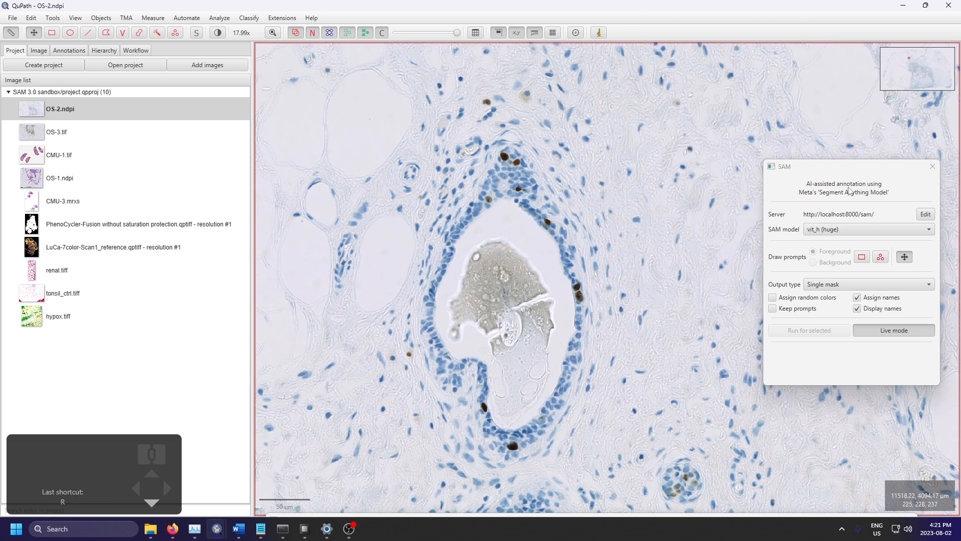
{"action": "left_click_drag", "start_coordinate": [712, 209], "coordinate": [642, 338]}
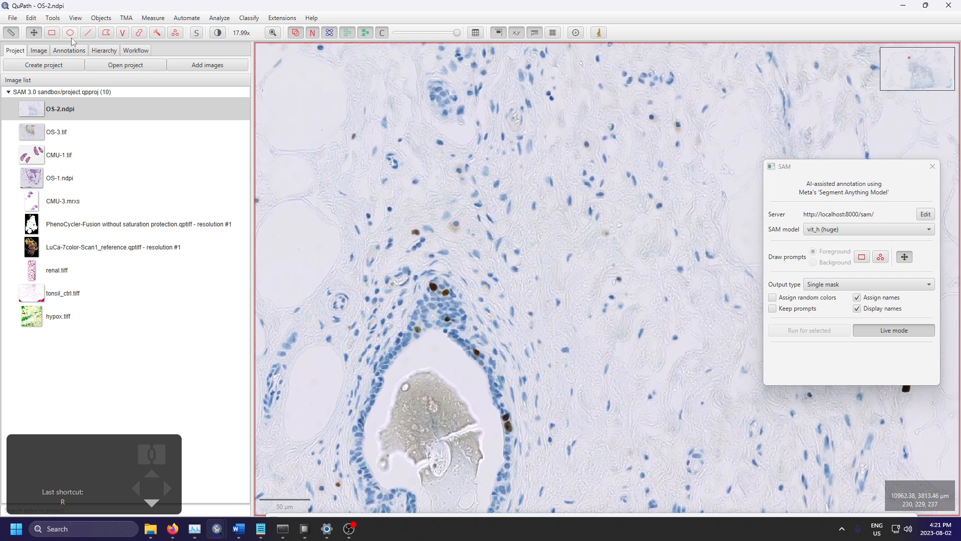
{"action": "left_click_drag", "start_coordinate": [447, 245], "coordinate": [519, 136]}
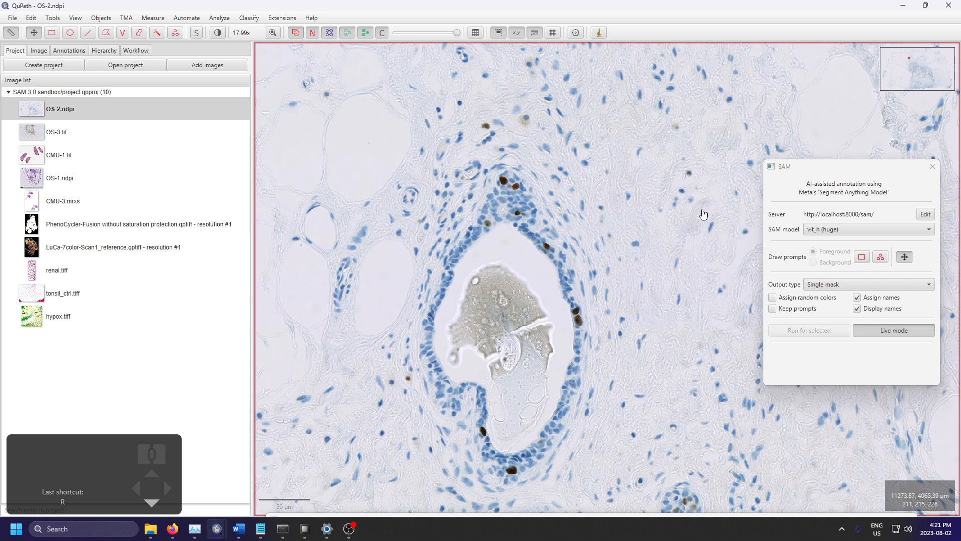
Step: Set the SAM model to vit_t (mobile) and move the SAM dialog closer to the secretion-filled duct
{"action": "left_click", "coordinate": [858, 230]}
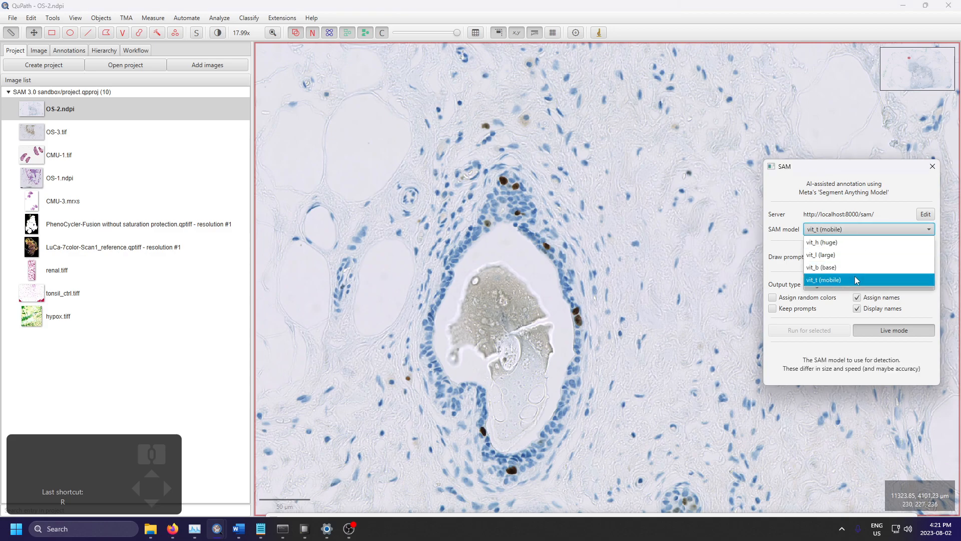
{"action": "left_click", "coordinate": [854, 275]}
{"action": "left_click_drag", "start_coordinate": [812, 166], "coordinate": [693, 114]}
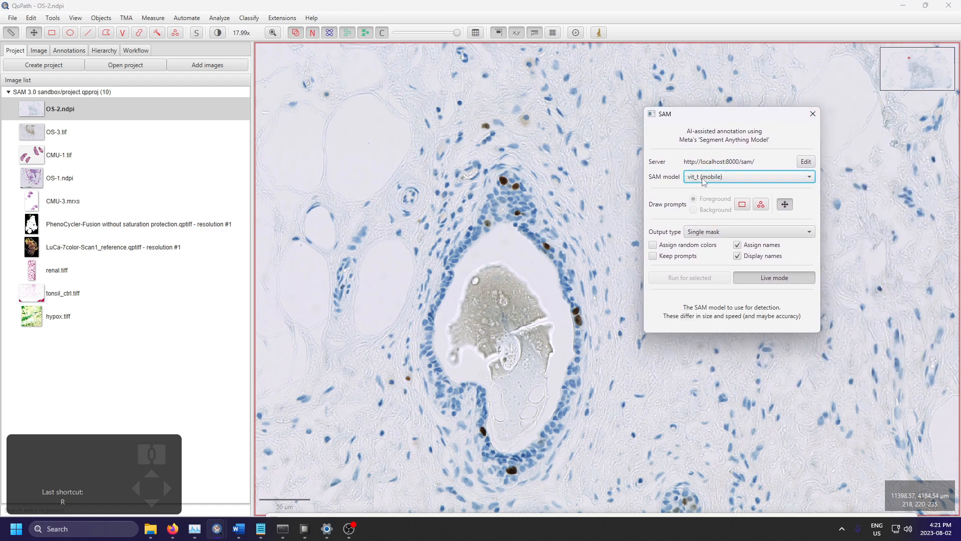
{"action": "left_click", "coordinate": [743, 177]}
{"action": "left_click", "coordinate": [759, 177]}
{"action": "left_click", "coordinate": [761, 179]}
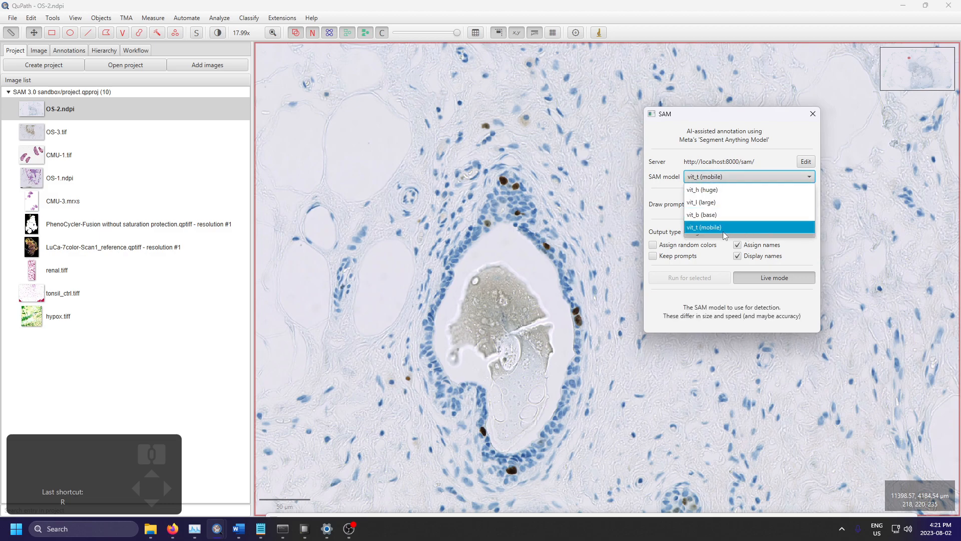
{"action": "left_click", "coordinate": [734, 176]}
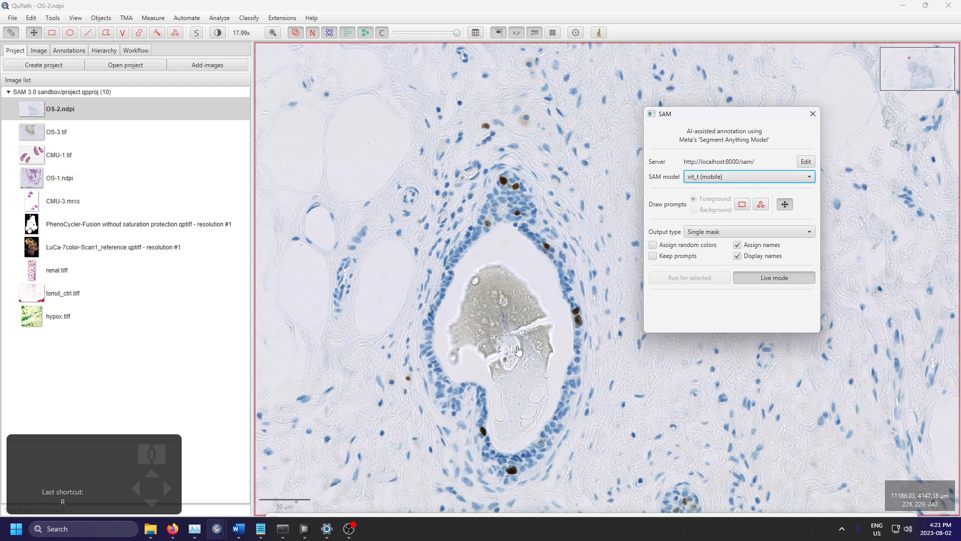
Step: Try the rectangle and point foreground prompt tools for SAM and dismiss the Counting window
{"action": "left_click", "coordinate": [742, 206]}
{"action": "left_click", "coordinate": [760, 204]}
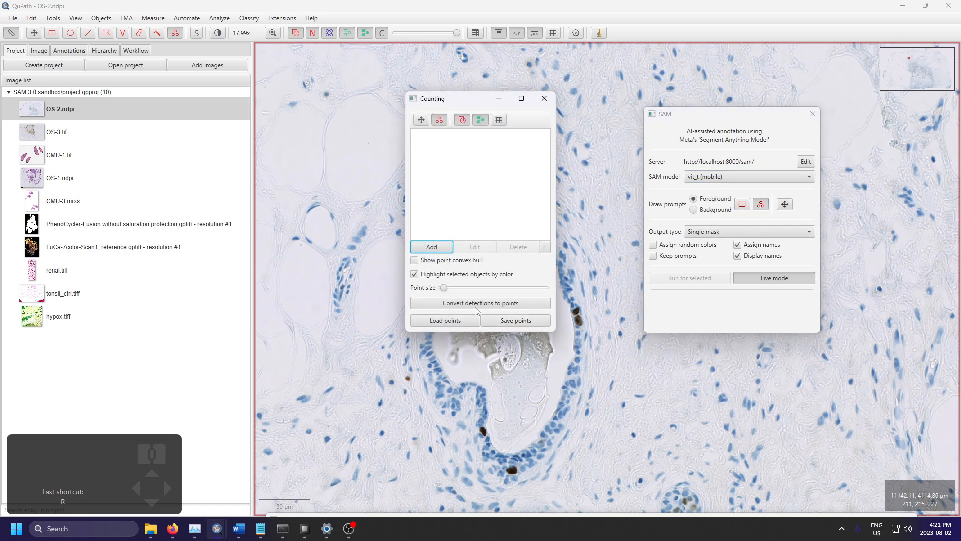
{"action": "left_click", "coordinate": [741, 204]}
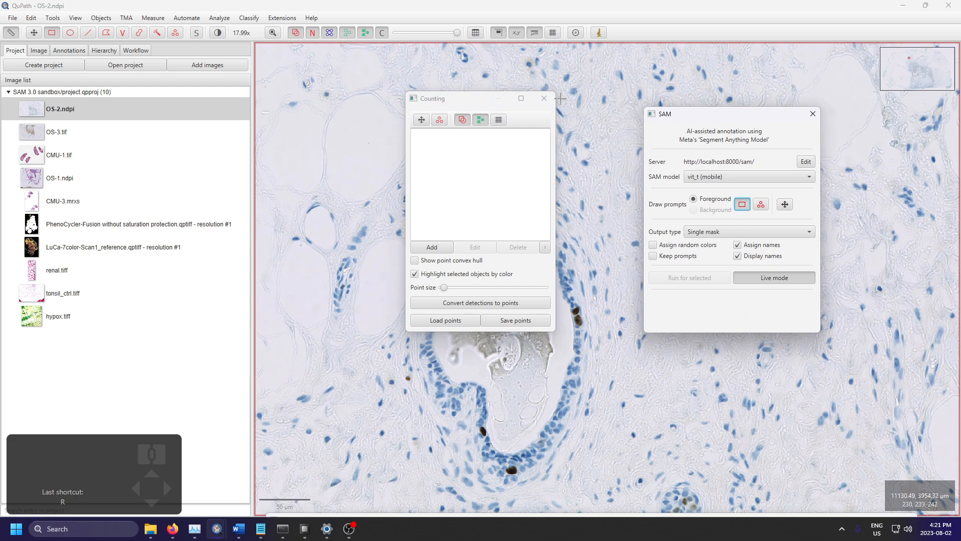
{"action": "left_click", "coordinate": [544, 98]}
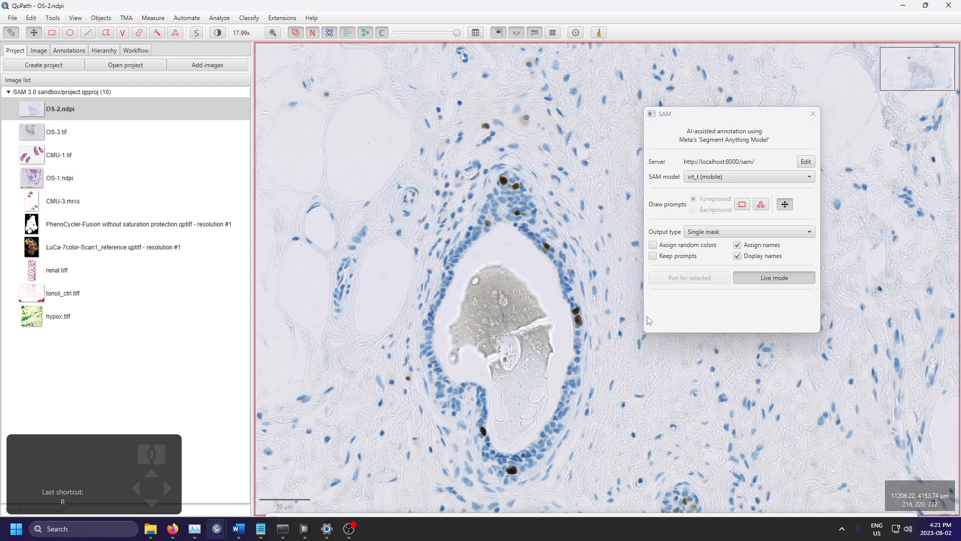
Step: Segment four small nuclei in the stroma above the duct with foreground rectangle prompts in SAM live mode
{"action": "key", "text": "r"}
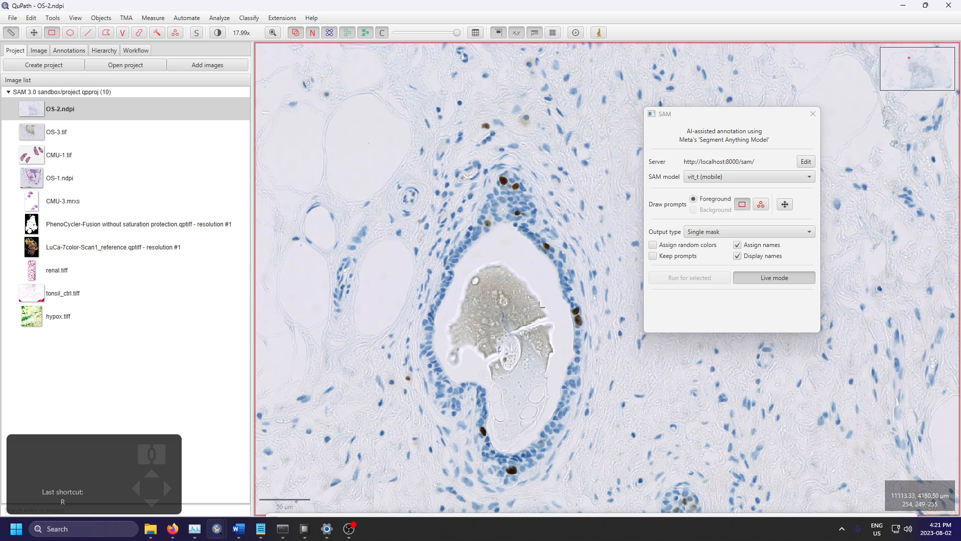
{"action": "scroll", "coordinate": [551, 156], "scroll_direction": "up", "scroll_amount": 3}
{"action": "left_click_drag", "start_coordinate": [541, 148], "coordinate": [559, 166]}
{"action": "key", "text": "r"}
{"action": "mouse_move", "coordinate": [555, 219]}
{"action": "left_mouse_down"}
{"action": "mouse_move", "coordinate": [528, 251]}
{"action": "mouse_move", "coordinate": [568, 244]}
{"action": "left_mouse_up"}
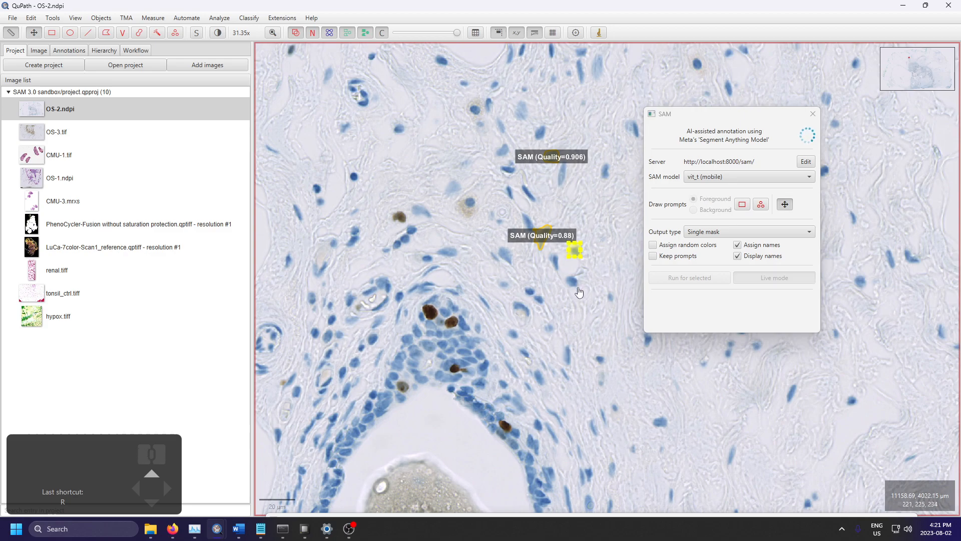
{"action": "left_click_drag", "start_coordinate": [581, 290], "coordinate": [558, 270]}
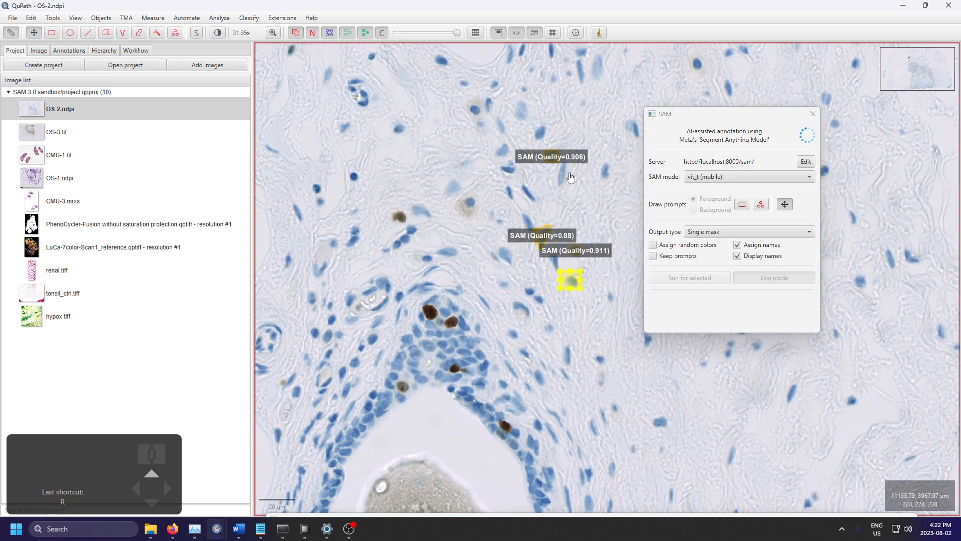
{"action": "scroll", "coordinate": [570, 271], "scroll_direction": "up", "scroll_amount": 3}
{"action": "scroll", "coordinate": [577, 257], "scroll_direction": "down", "scroll_amount": 3}
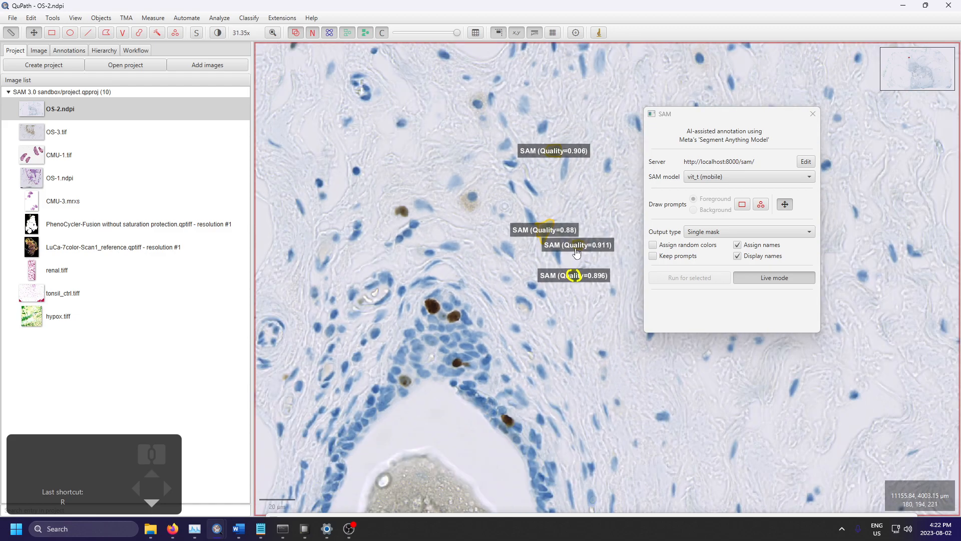
Step: Set the SAM model to vit_l (large) and box another nucleus below the segmented ones with a foreground rectangle prompt
{"action": "left_click", "coordinate": [732, 176]}
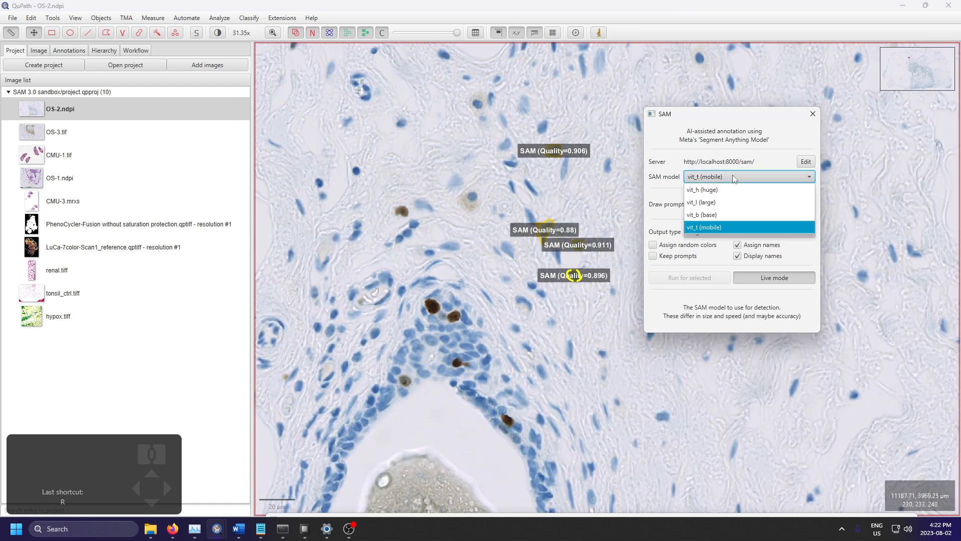
{"action": "left_click", "coordinate": [719, 201]}
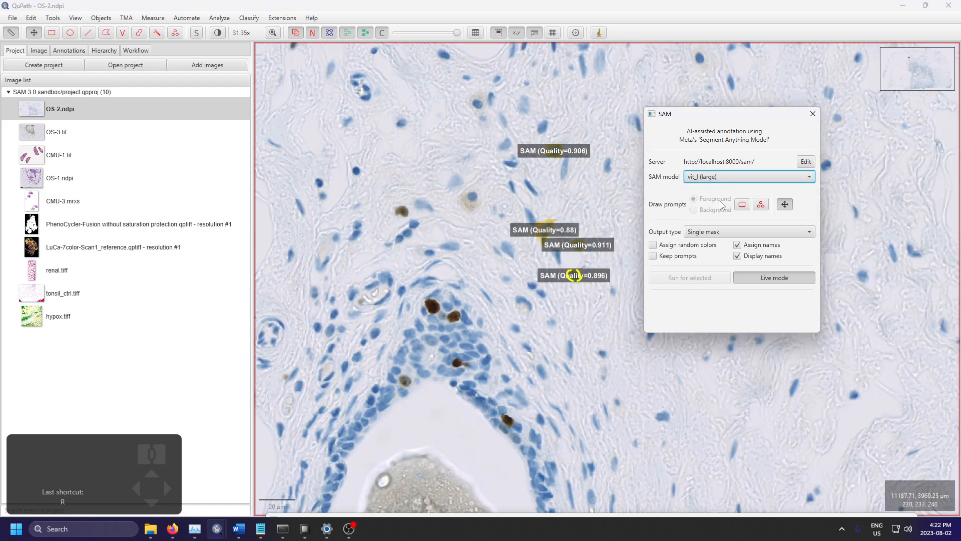
{"action": "mouse_move", "coordinate": [601, 351]}
{"action": "left_mouse_down"}
{"action": "mouse_move", "coordinate": [585, 338]}
{"action": "mouse_move", "coordinate": [602, 355]}
{"action": "left_mouse_up"}
{"action": "key", "text": "r"}
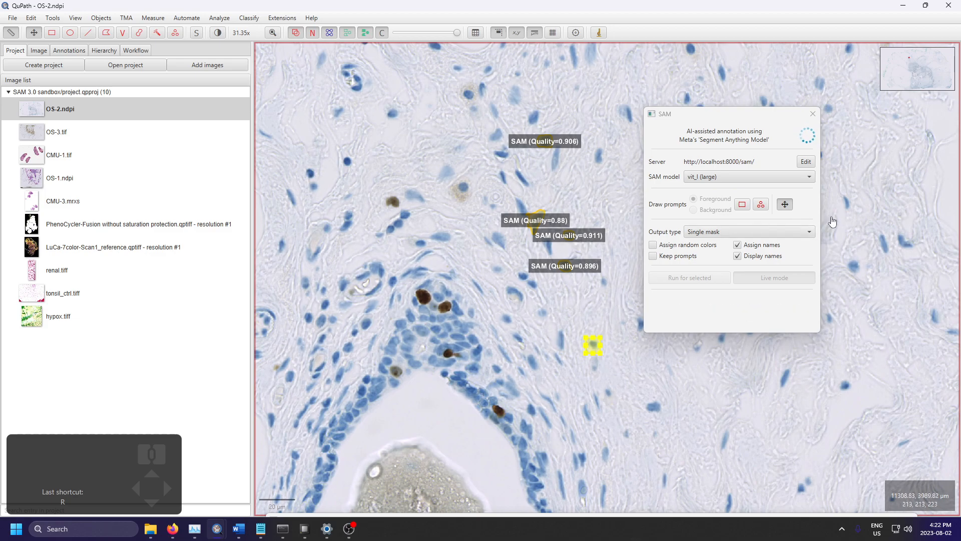
Step: Switch to Open Hardware Monitor and move its plot window down to expose the GPU sensor list
{"action": "left_click", "coordinate": [304, 529]}
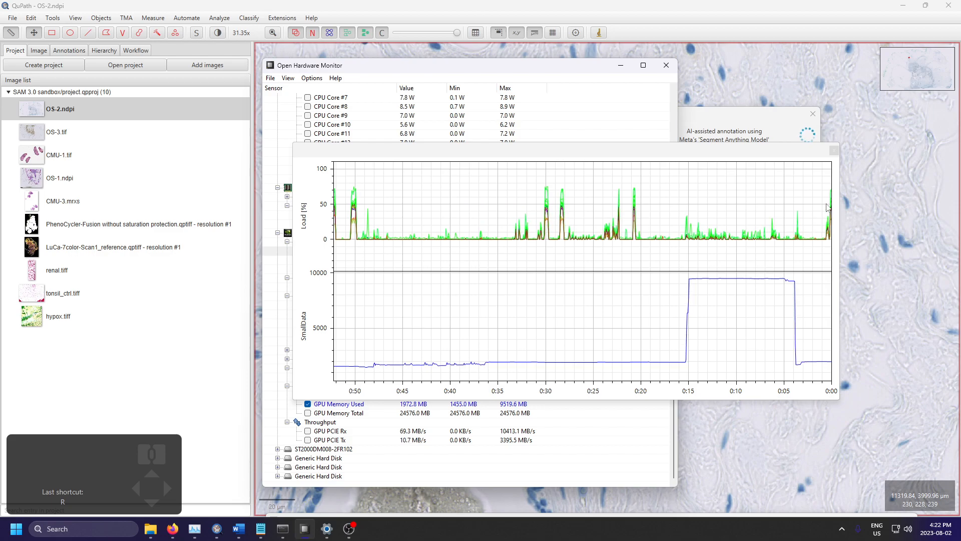
{"action": "left_click_drag", "start_coordinate": [809, 150], "coordinate": [832, 357]}
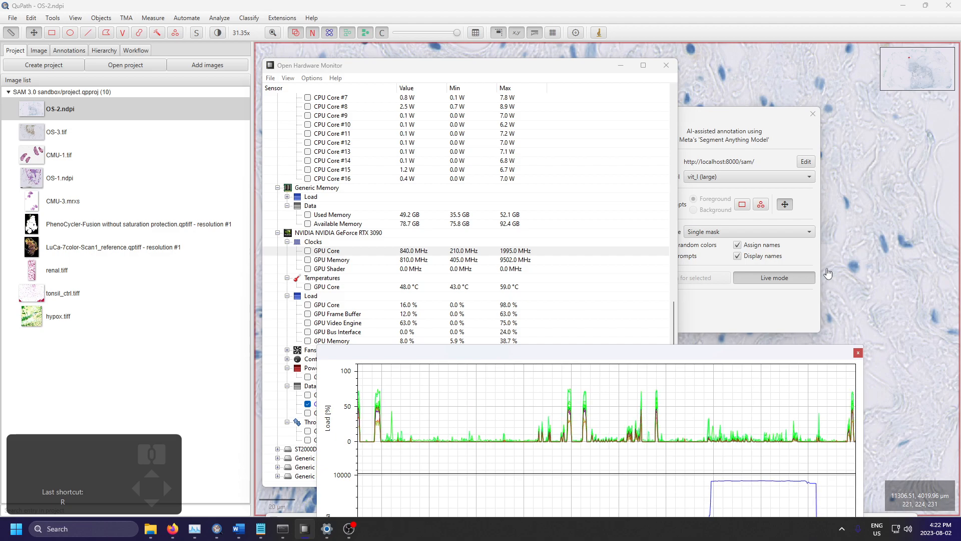
Step: Switch back to QuPath and set the SAM model to vit_t (mobile)
{"action": "left_click", "coordinate": [833, 195]}
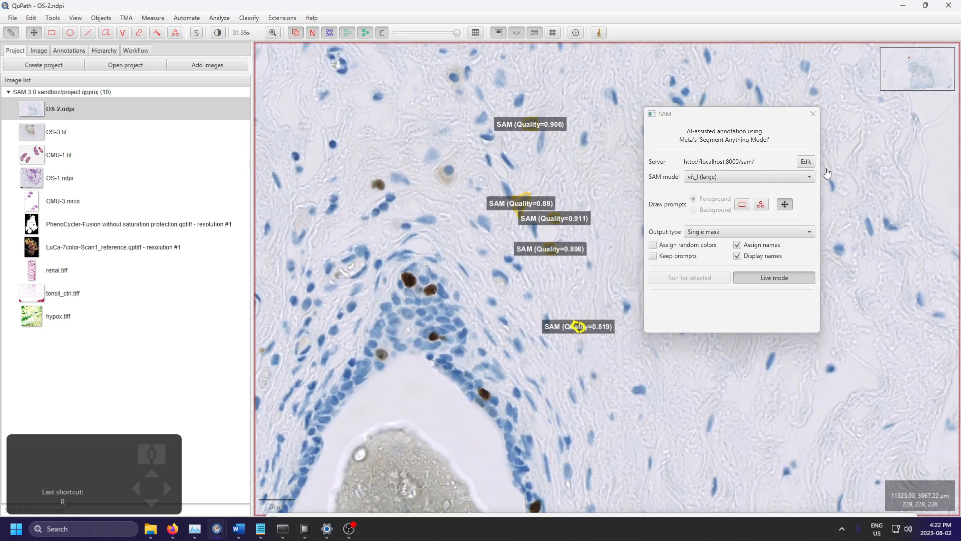
{"action": "scroll", "coordinate": [563, 349], "scroll_direction": "up", "scroll_amount": 3}
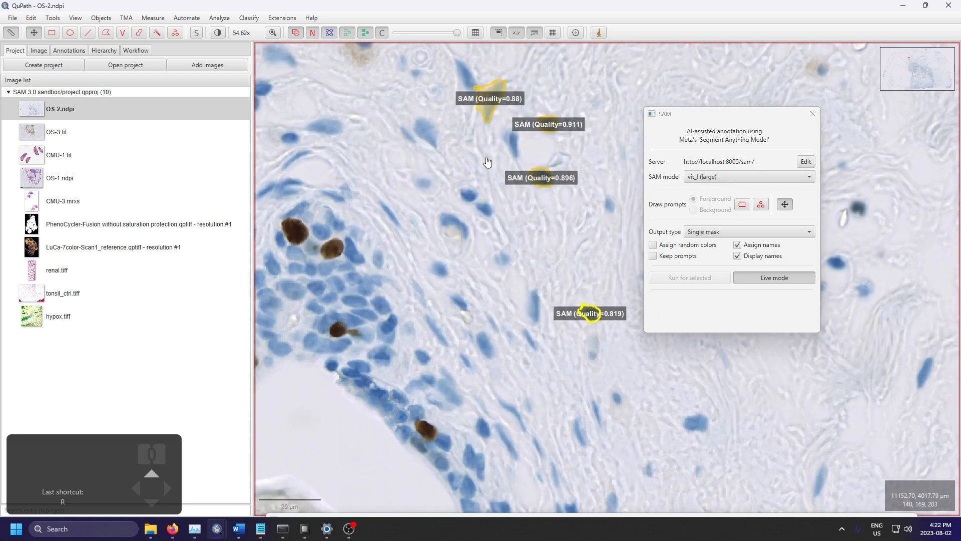
{"action": "scroll", "coordinate": [600, 326], "scroll_direction": "up", "scroll_amount": 5}
{"action": "scroll", "coordinate": [596, 322], "scroll_direction": "down", "scroll_amount": 6}
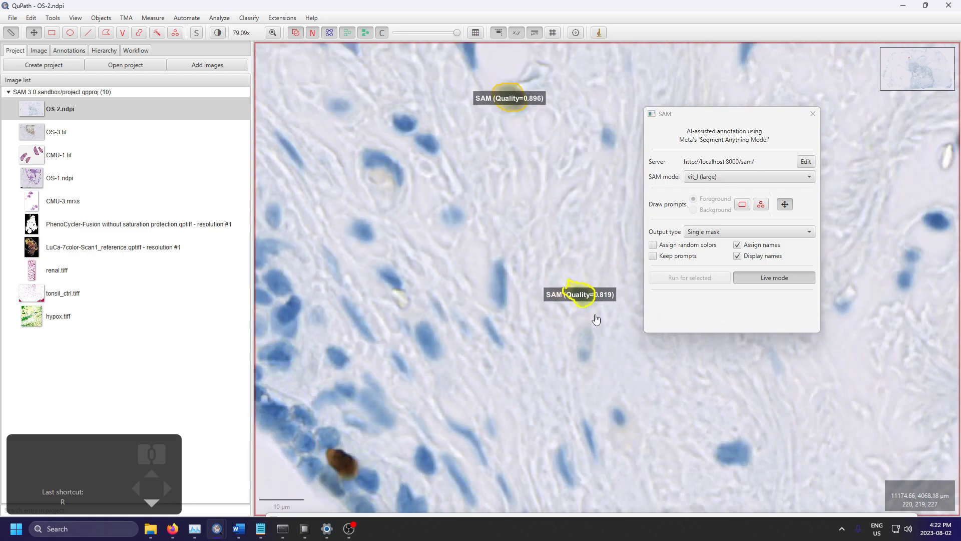
{"action": "left_click_drag", "start_coordinate": [515, 313], "coordinate": [478, 348]}
{"action": "left_click", "coordinate": [728, 180]}
{"action": "left_click", "coordinate": [745, 228]}
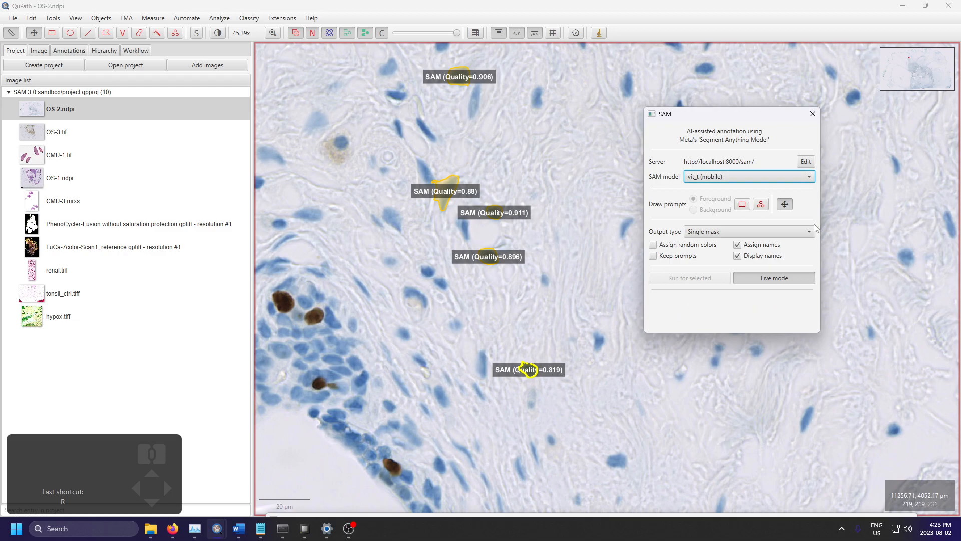
{"action": "left_click", "coordinate": [721, 175]}
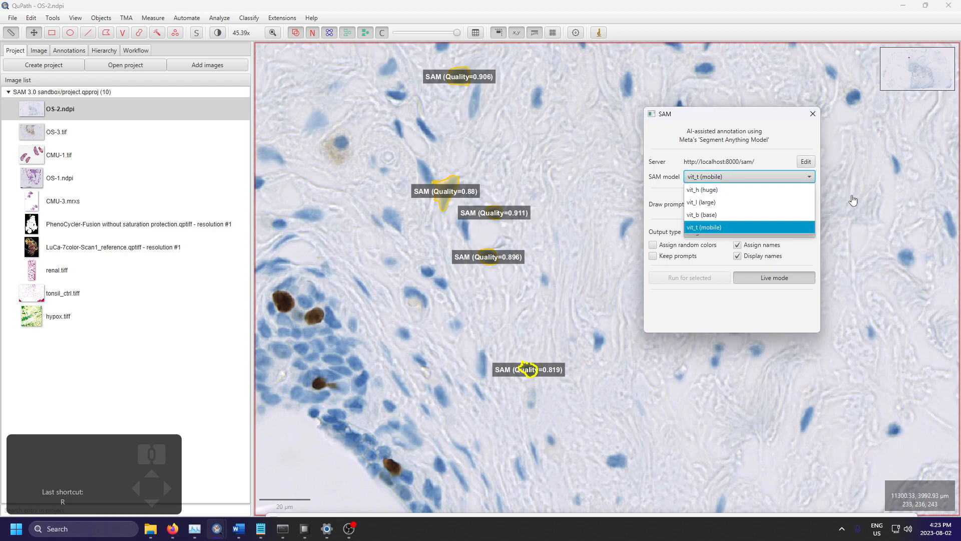
{"action": "left_click", "coordinate": [754, 176]}
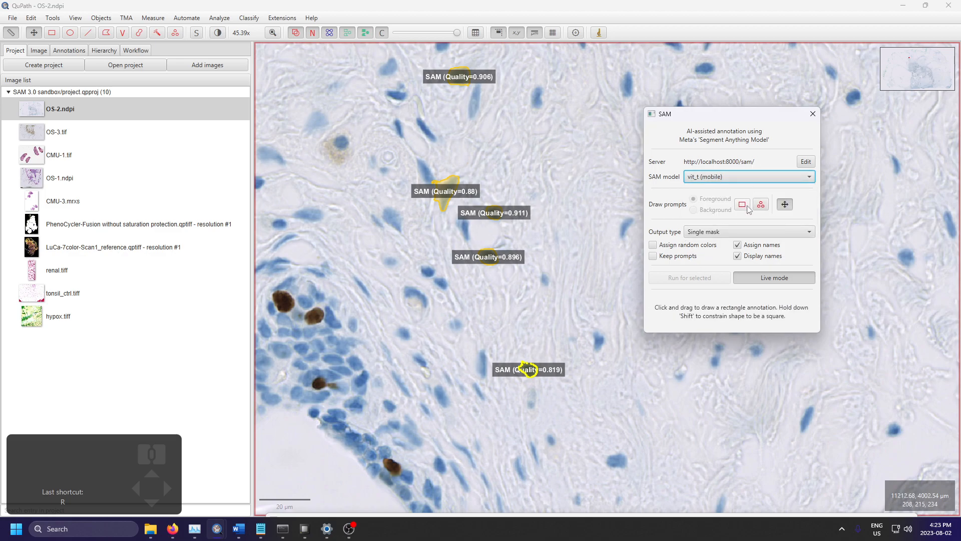
Step: Segment three nuclei in the stroma above the duct with single foreground point prompts in SAM live mode
{"action": "mouse_move", "coordinate": [469, 161]}
{"action": "left_mouse_down"}
{"action": "mouse_move", "coordinate": [577, 293]}
{"action": "mouse_move", "coordinate": [466, 323]}
{"action": "left_mouse_up"}
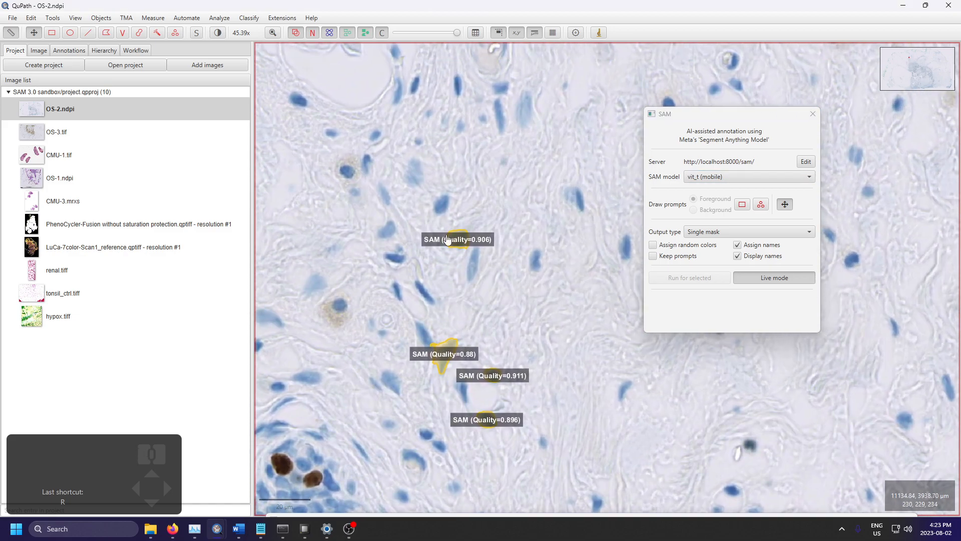
{"action": "left_click", "coordinate": [761, 204]}
{"action": "left_click_drag", "start_coordinate": [465, 104], "coordinate": [797, 195]}
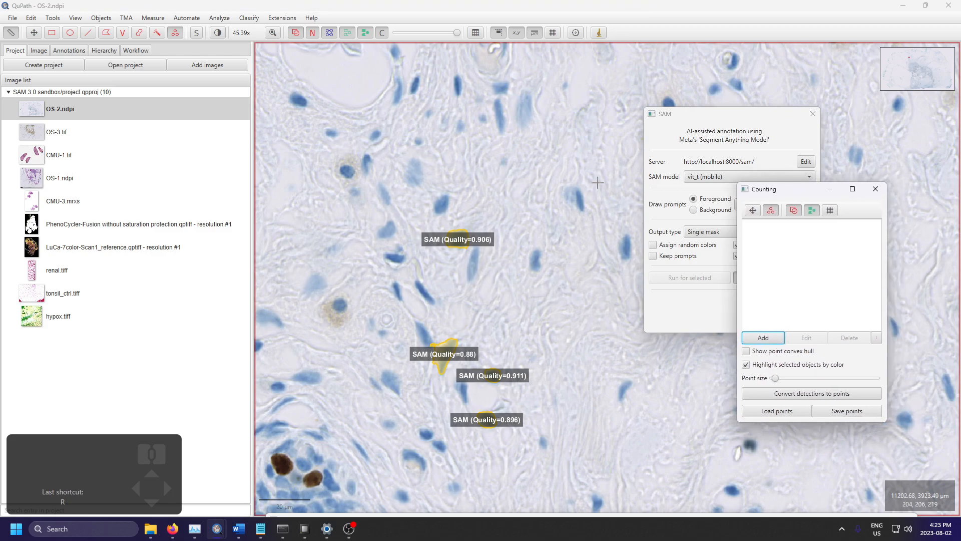
{"action": "scroll", "coordinate": [581, 195], "scroll_direction": "up", "scroll_amount": 3}
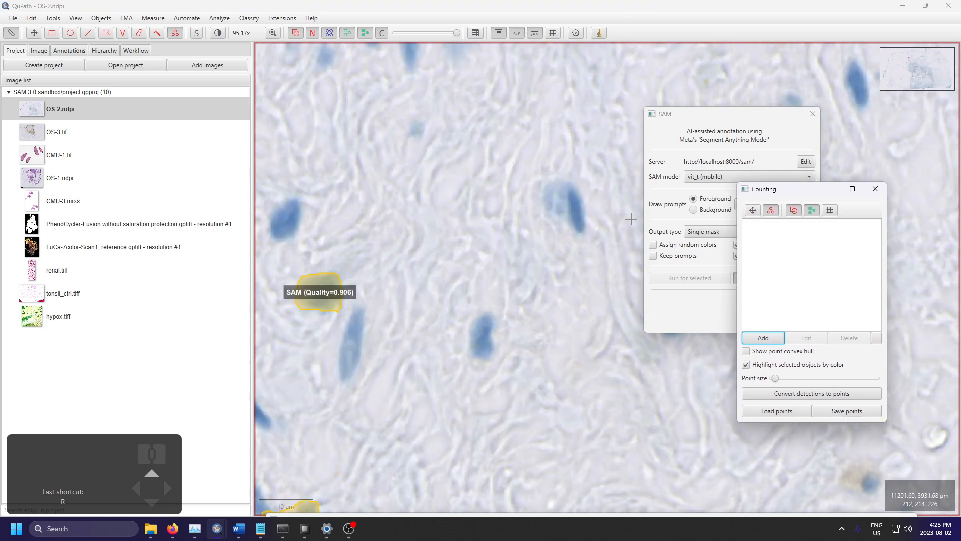
{"action": "left_click", "coordinate": [575, 209]}
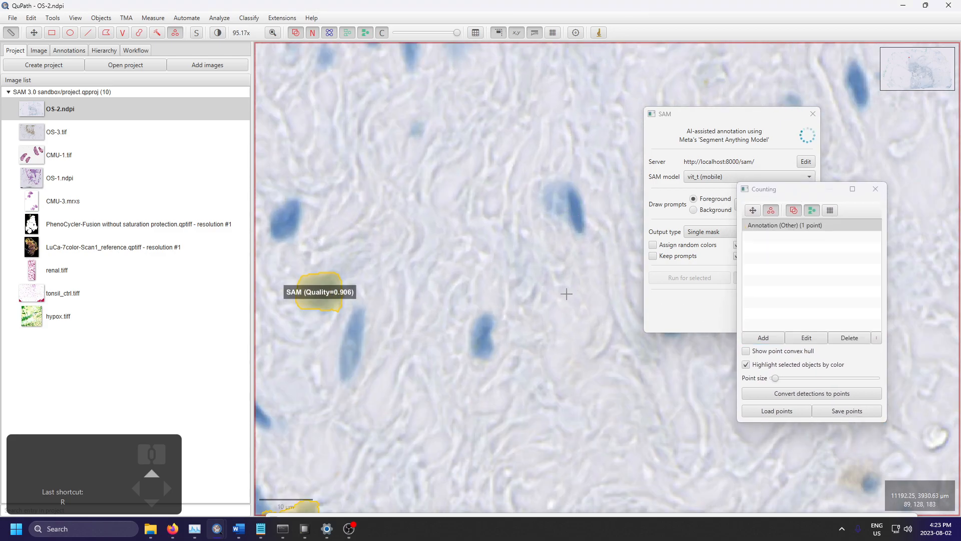
{"action": "left_click", "coordinate": [484, 332]}
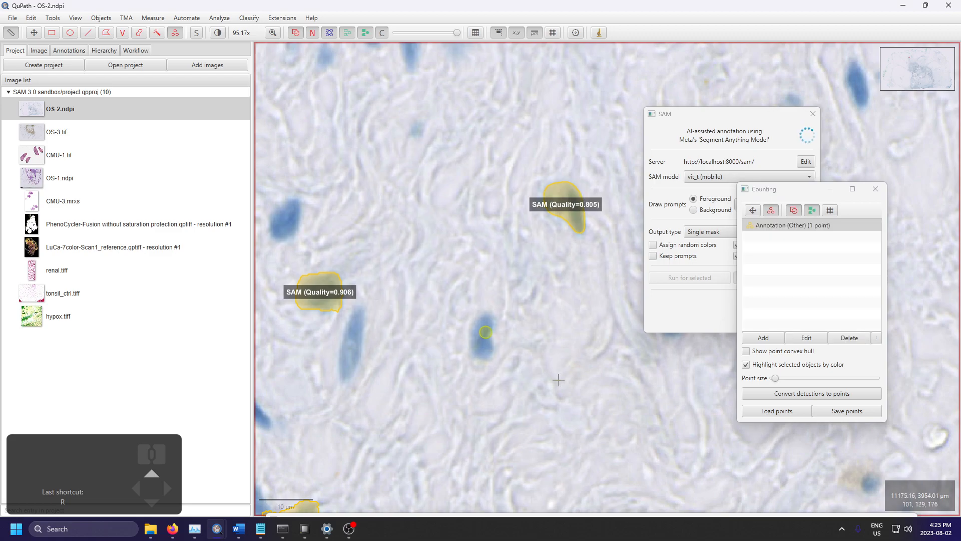
{"action": "scroll", "coordinate": [415, 252], "scroll_direction": "down", "scroll_amount": 4}
{"action": "scroll", "coordinate": [415, 160], "scroll_direction": "up", "scroll_amount": 4}
{"action": "left_click", "coordinate": [405, 251]}
Step: Turn off SAM live mode and delete all annotations from the image
{"action": "mouse_move", "coordinate": [801, 188]}
{"action": "left_mouse_down"}
{"action": "mouse_move", "coordinate": [859, 215]}
{"action": "mouse_move", "coordinate": [887, 214]}
{"action": "left_mouse_up"}
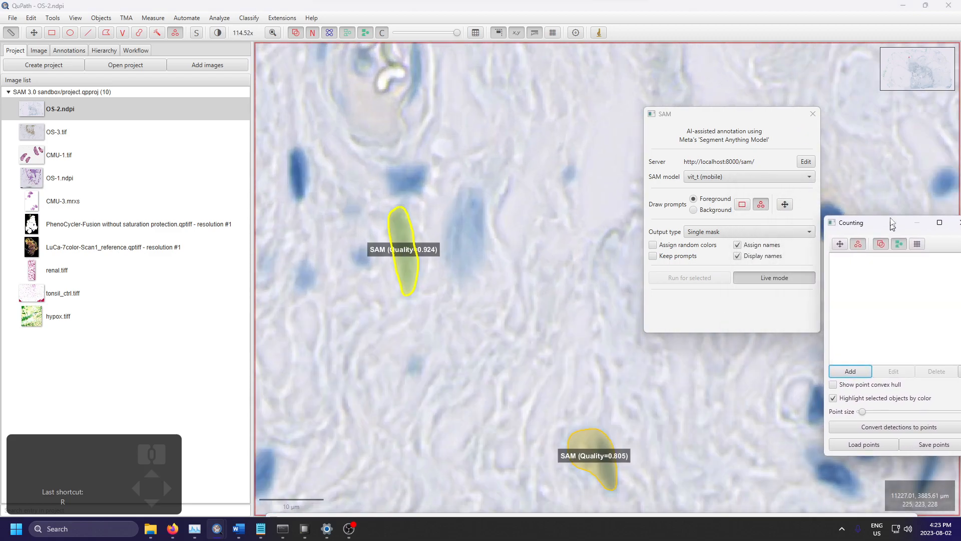
{"action": "left_click", "coordinate": [769, 278]}
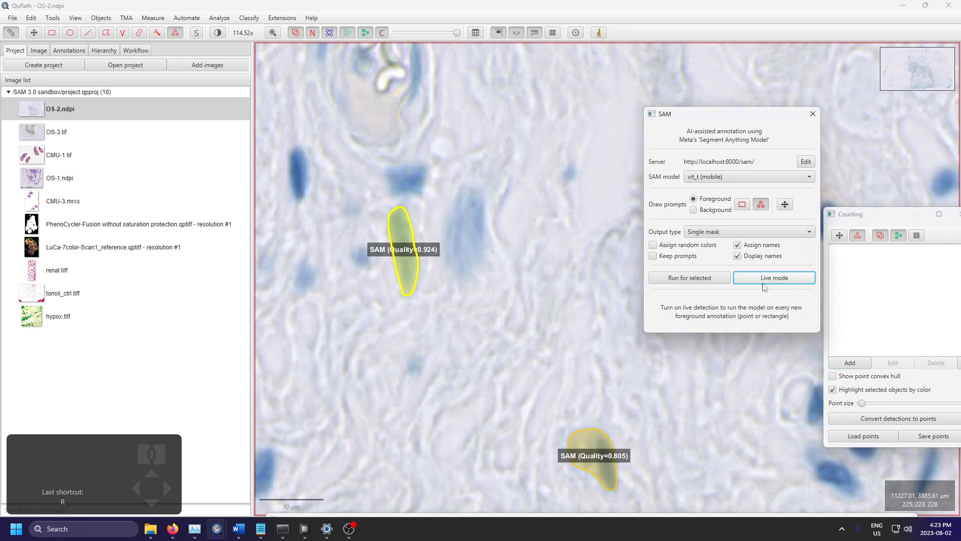
{"action": "left_click", "coordinate": [190, 20]}
{"action": "mouse_move", "coordinate": [126, 32]}
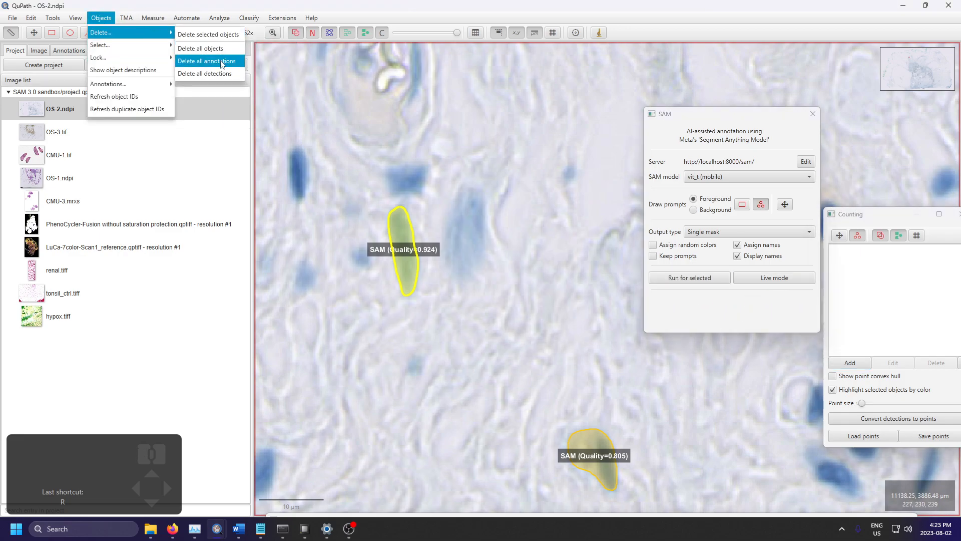
{"action": "left_click", "coordinate": [221, 61]}
{"action": "left_click", "coordinate": [507, 279]}
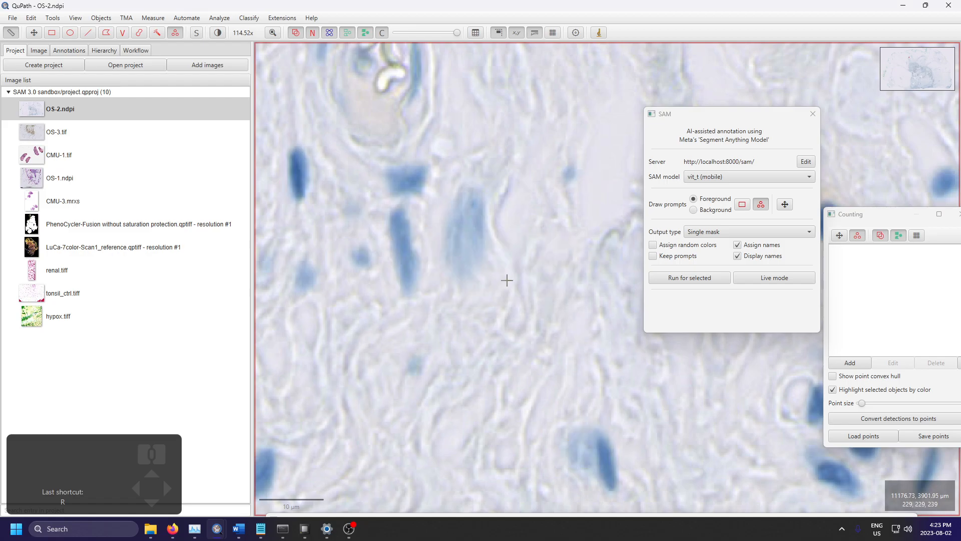
Step: Place five foreground points inside the elongated empty duct lumen and run SAM for the selected points annotation
{"action": "scroll", "coordinate": [507, 279], "scroll_direction": "down", "scroll_amount": 10}
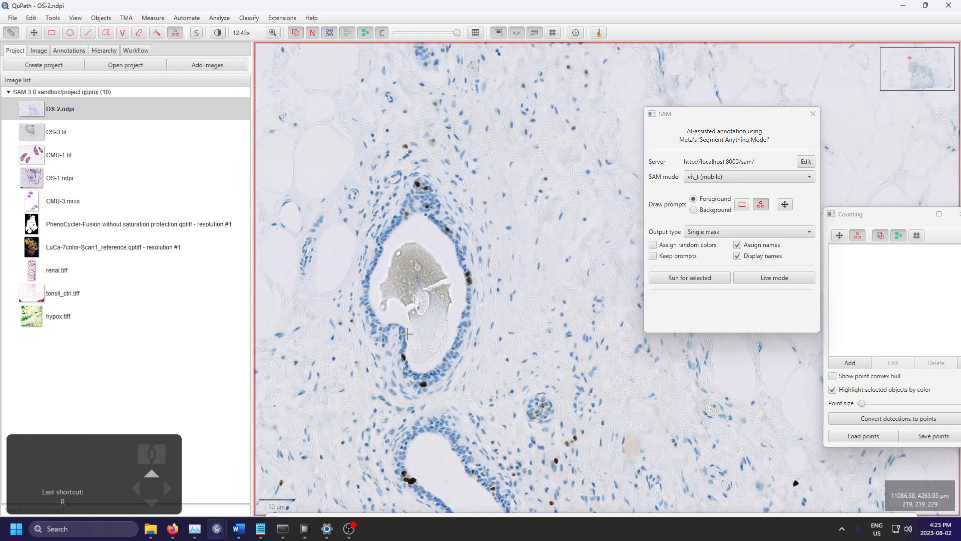
{"action": "scroll", "coordinate": [346, 191], "scroll_direction": "down", "scroll_amount": 3}
{"action": "scroll", "coordinate": [393, 242], "scroll_direction": "up", "scroll_amount": 4}
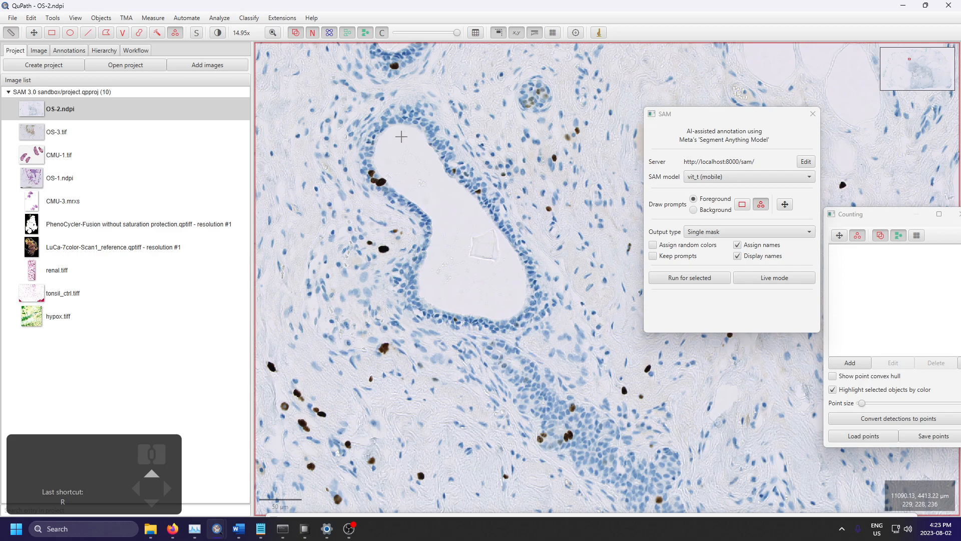
{"action": "left_click", "coordinate": [472, 215]}
{"action": "left_click", "coordinate": [500, 302]}
{"action": "left_click", "coordinate": [435, 285]}
{"action": "left_click", "coordinate": [404, 177]}
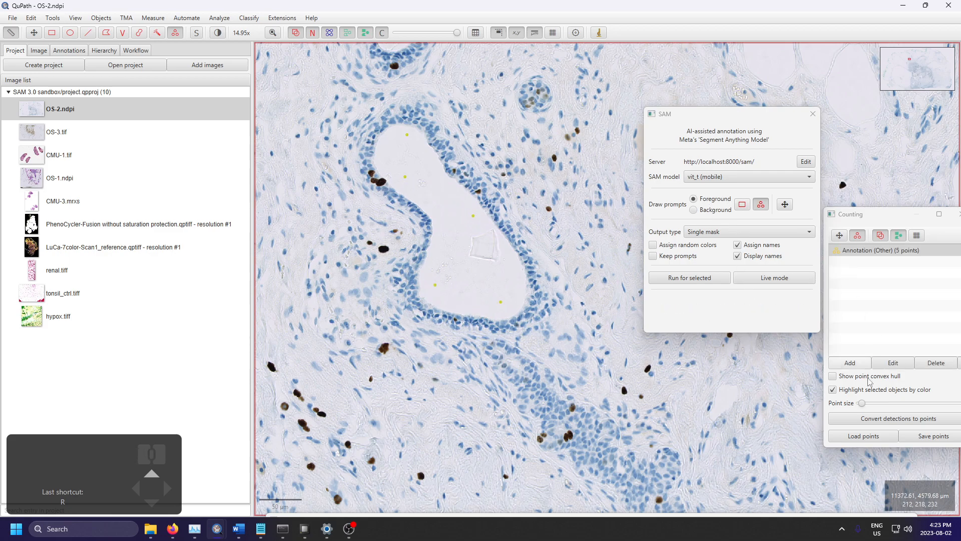
{"action": "left_click", "coordinate": [685, 280]}
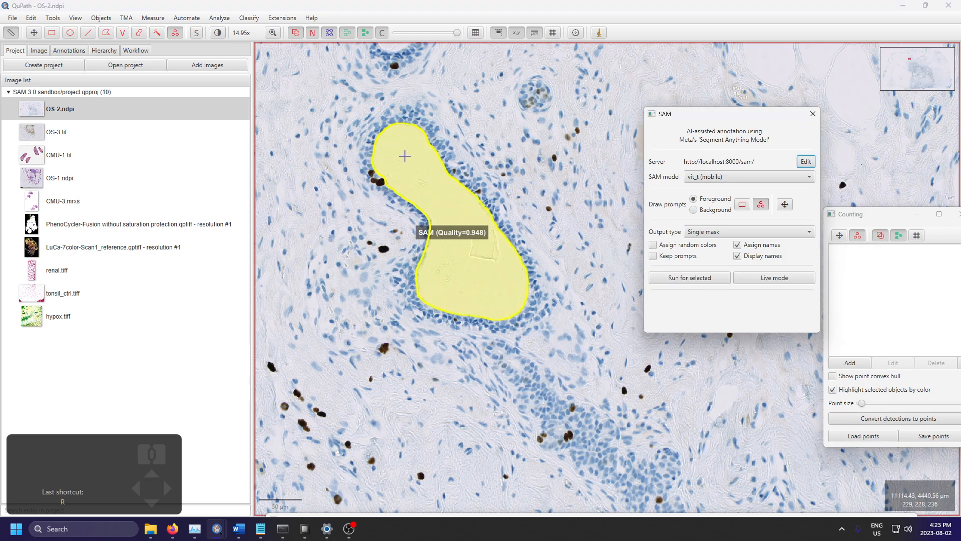
Step: Show the annotation list and search the slide for a round, thick-walled vessel in the fatty tissue
{"action": "left_click", "coordinate": [38, 51]}
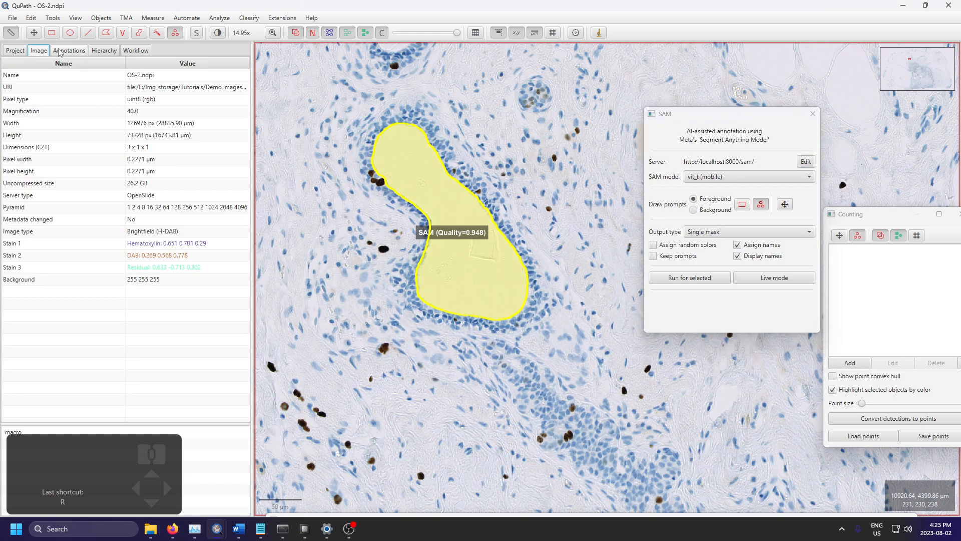
{"action": "left_click", "coordinate": [69, 50]}
{"action": "scroll", "coordinate": [518, 205], "scroll_direction": "down", "scroll_amount": 5}
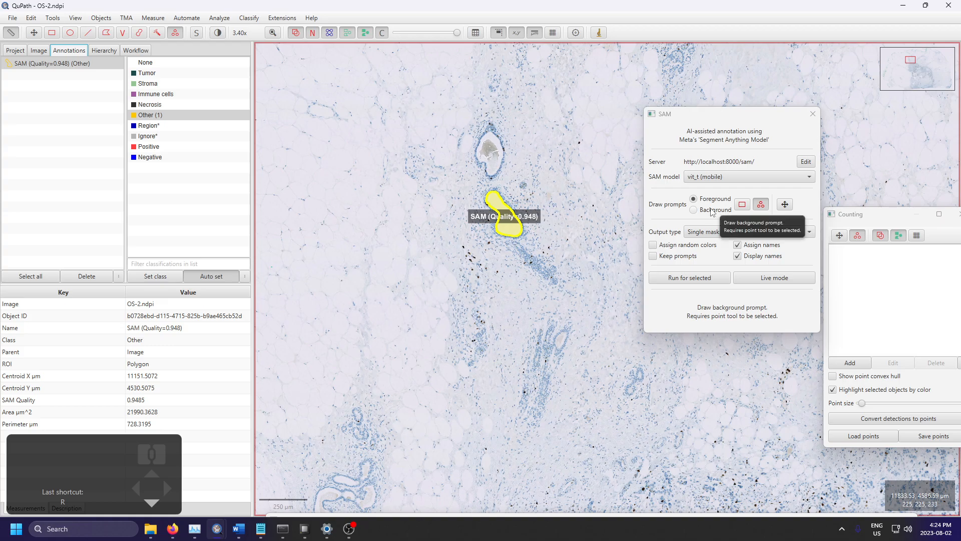
{"action": "scroll", "coordinate": [548, 219], "scroll_direction": "up", "scroll_amount": 3}
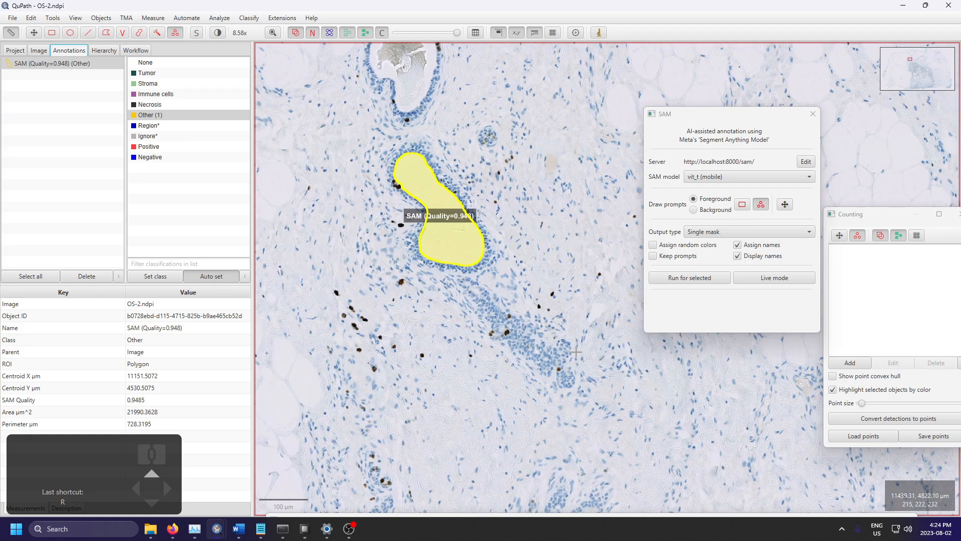
{"action": "scroll", "coordinate": [569, 335], "scroll_direction": "up", "scroll_amount": 2}
{"action": "scroll", "coordinate": [560, 321], "scroll_direction": "down", "scroll_amount": 7}
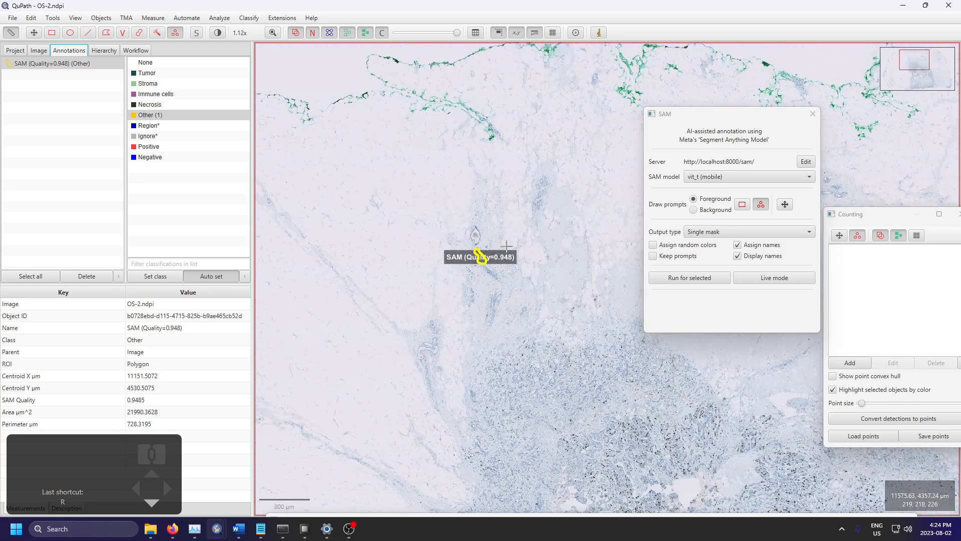
{"action": "scroll", "coordinate": [521, 322], "scroll_direction": "up", "scroll_amount": 3}
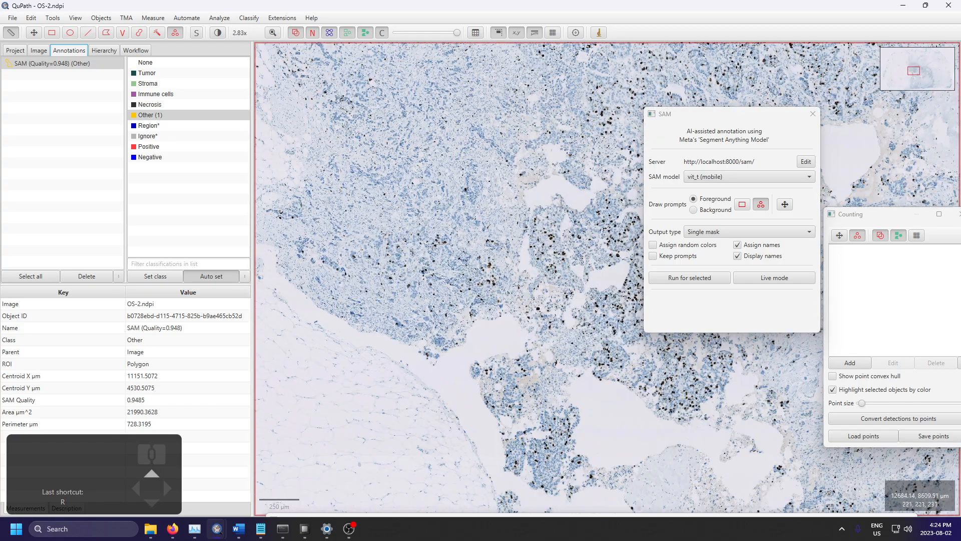
{"action": "scroll", "coordinate": [448, 83], "scroll_direction": "down", "scroll_amount": 5}
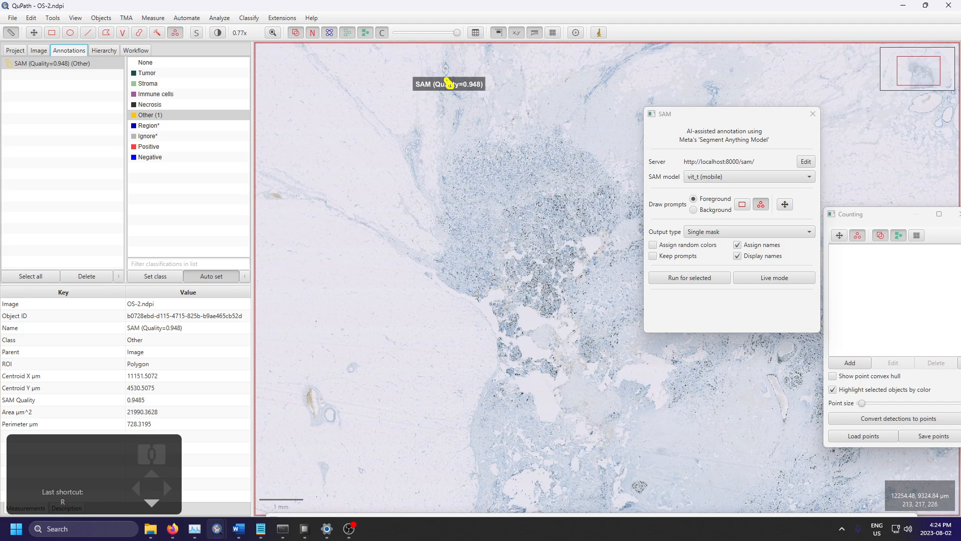
{"action": "scroll", "coordinate": [364, 448], "scroll_direction": "up", "scroll_amount": 9}
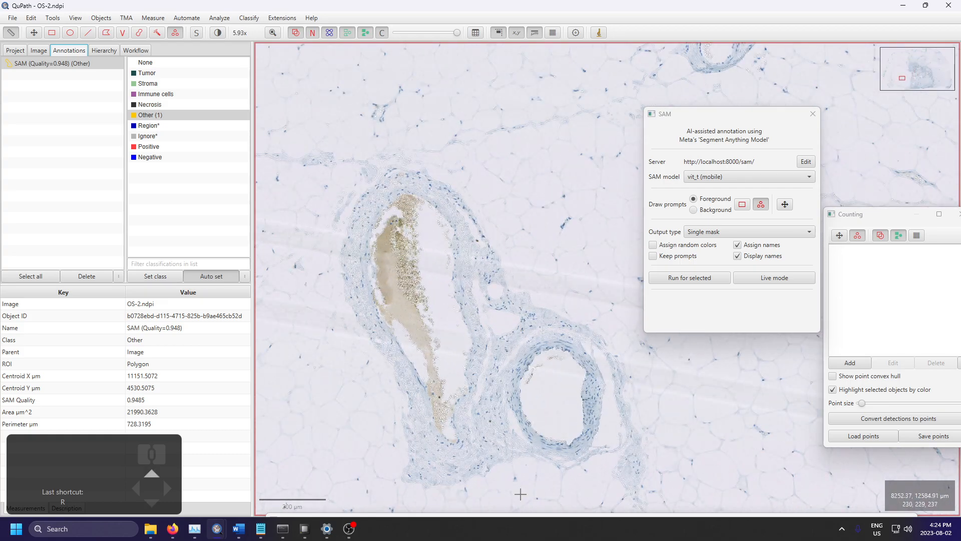
{"action": "scroll", "coordinate": [458, 419], "scroll_direction": "down", "scroll_amount": 5}
{"action": "scroll", "coordinate": [452, 381], "scroll_direction": "up", "scroll_amount": 5}
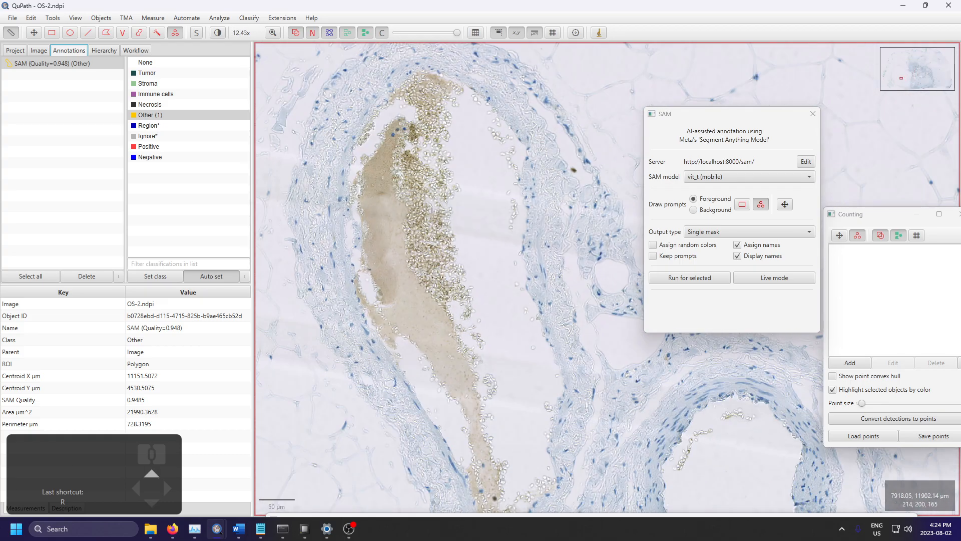
{"action": "scroll", "coordinate": [447, 195], "scroll_direction": "down", "scroll_amount": 2}
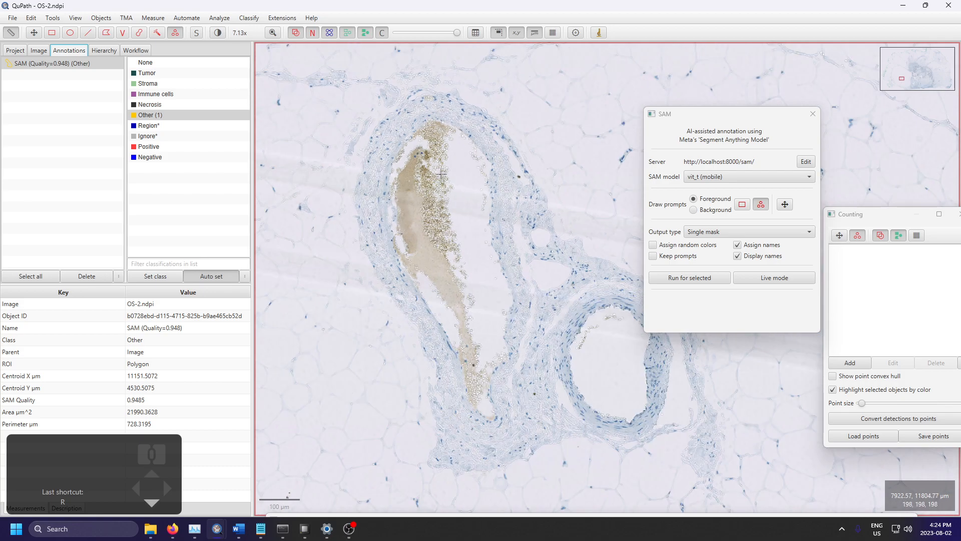
{"action": "scroll", "coordinate": [440, 175], "scroll_direction": "up", "scroll_amount": 1}
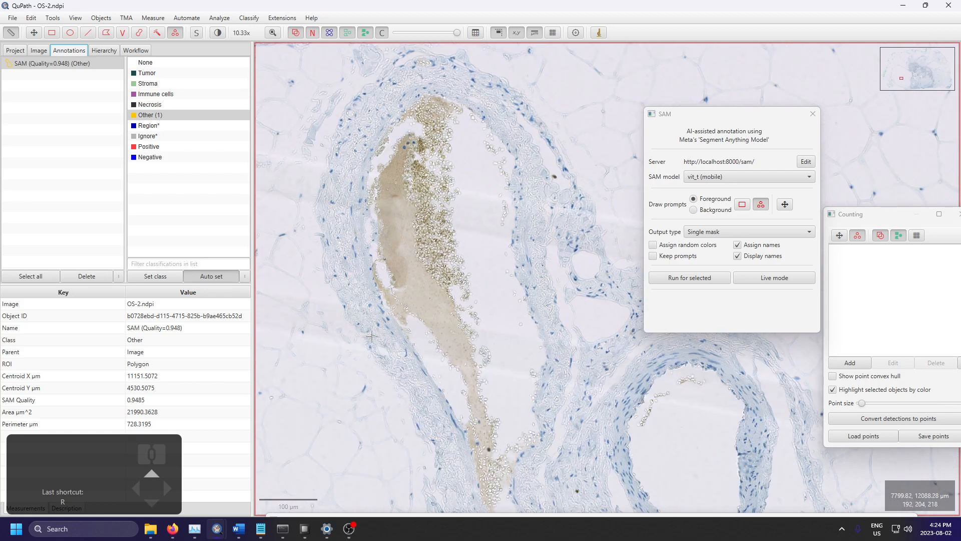
{"action": "scroll", "coordinate": [371, 337], "scroll_direction": "down", "scroll_amount": 1}
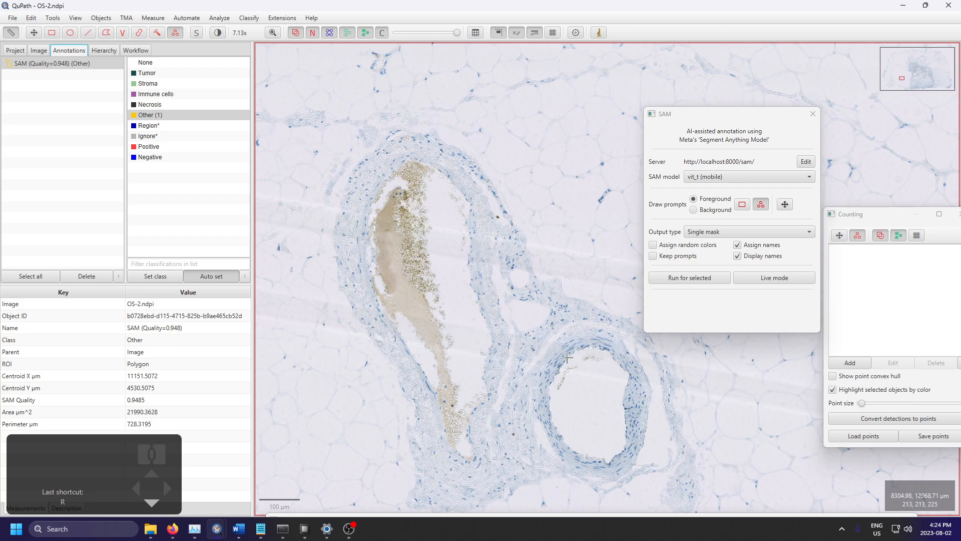
{"action": "scroll", "coordinate": [536, 433], "scroll_direction": "down", "scroll_amount": 2}
{"action": "scroll", "coordinate": [450, 400], "scroll_direction": "up", "scroll_amount": 4}
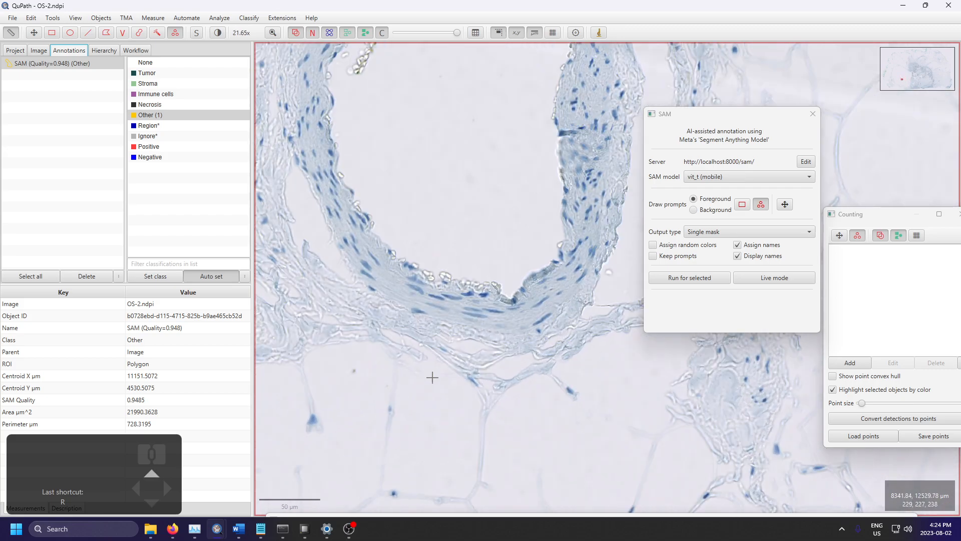
{"action": "scroll", "coordinate": [396, 189], "scroll_direction": "down", "scroll_amount": 2}
{"action": "scroll", "coordinate": [418, 202], "scroll_direction": "up", "scroll_amount": 3}
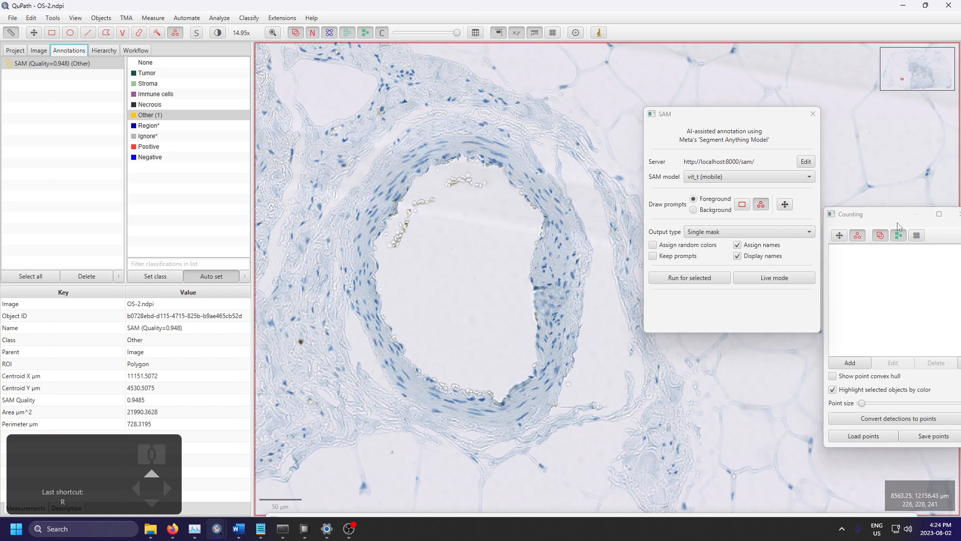
Step: Place six foreground points around the wall of the round vessel and close the Counting window
{"action": "left_click_drag", "start_coordinate": [896, 215], "coordinate": [710, 203]}
{"action": "left_click", "coordinate": [779, 204]}
{"action": "left_click", "coordinate": [759, 205]}
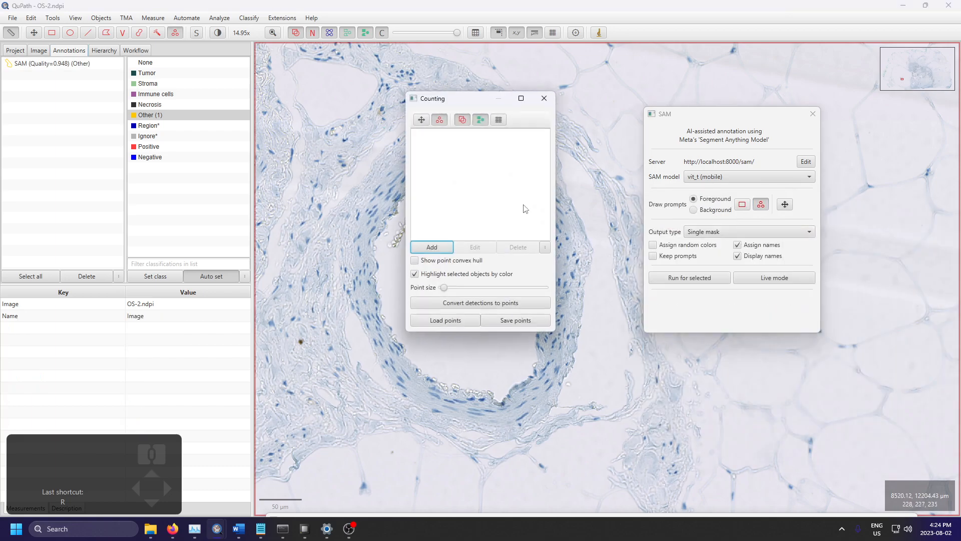
{"action": "left_click_drag", "start_coordinate": [482, 102], "coordinate": [788, 156]}
{"action": "left_click", "coordinate": [455, 145]}
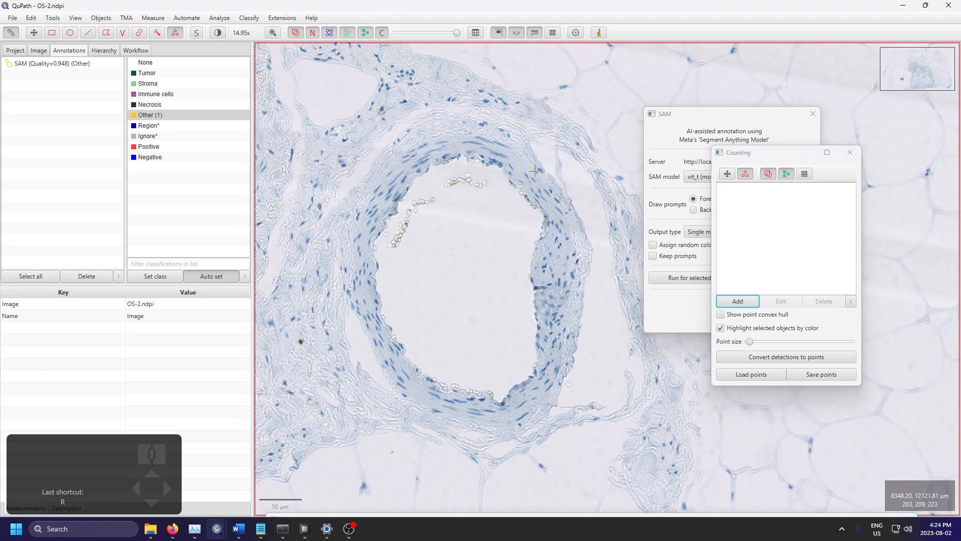
{"action": "left_click", "coordinate": [536, 187]}
{"action": "left_click", "coordinate": [562, 294]}
{"action": "left_click", "coordinate": [512, 416]}
{"action": "left_click", "coordinate": [391, 362]}
{"action": "left_click", "coordinate": [360, 244]}
{"action": "left_click", "coordinate": [850, 153]}
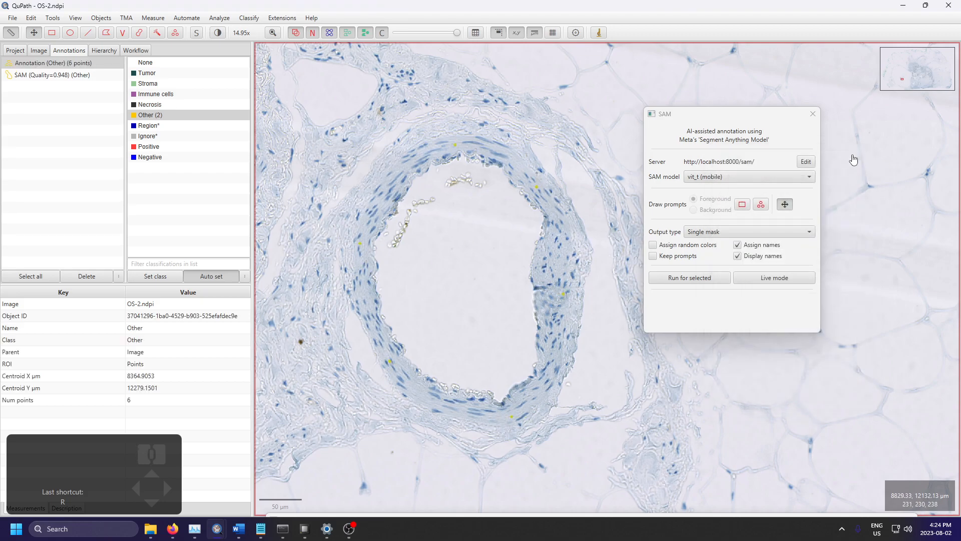
Step: Set the SAM point prompts to Background and place six points inside the round vessel's empty lumen
{"action": "left_click", "coordinate": [761, 205]}
{"action": "left_click", "coordinate": [544, 98]}
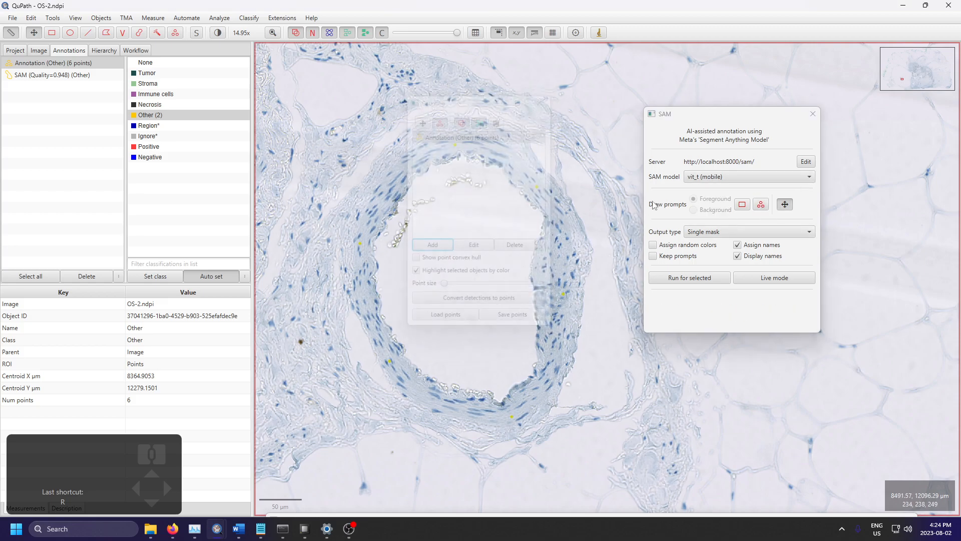
{"action": "left_click", "coordinate": [721, 209]}
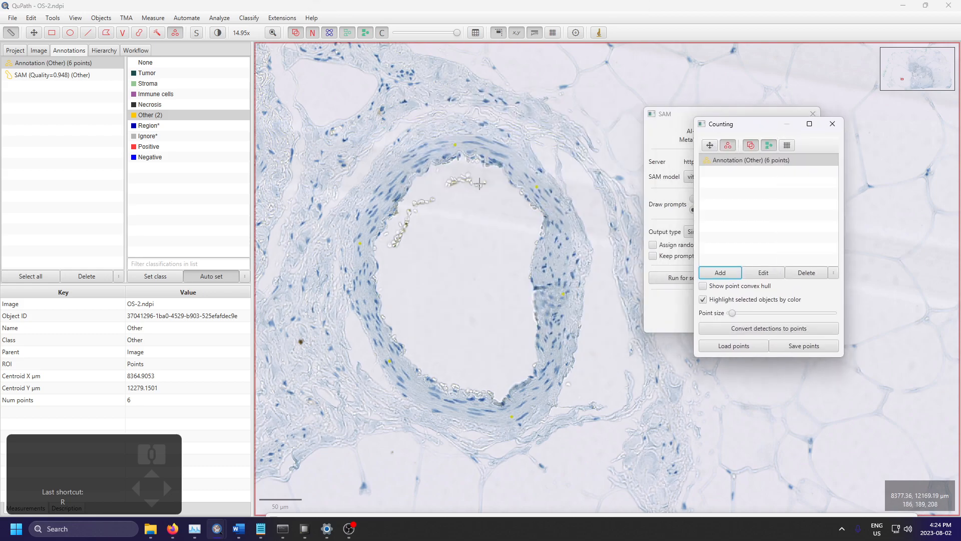
{"action": "left_click", "coordinate": [501, 195]}
{"action": "left_click", "coordinate": [521, 305]}
{"action": "left_click", "coordinate": [507, 370]}
{"action": "left_click", "coordinate": [438, 352]}
{"action": "left_click", "coordinate": [404, 278]}
{"action": "left_click", "coordinate": [436, 194]}
Step: Place six points in the tissue just outside the vessel wall and run SAM for the selected points annotation
{"action": "left_click", "coordinate": [415, 118]}
{"action": "left_click", "coordinate": [571, 166]}
{"action": "left_click", "coordinate": [597, 371]}
{"action": "left_click", "coordinate": [479, 453]}
{"action": "left_click", "coordinate": [347, 343]}
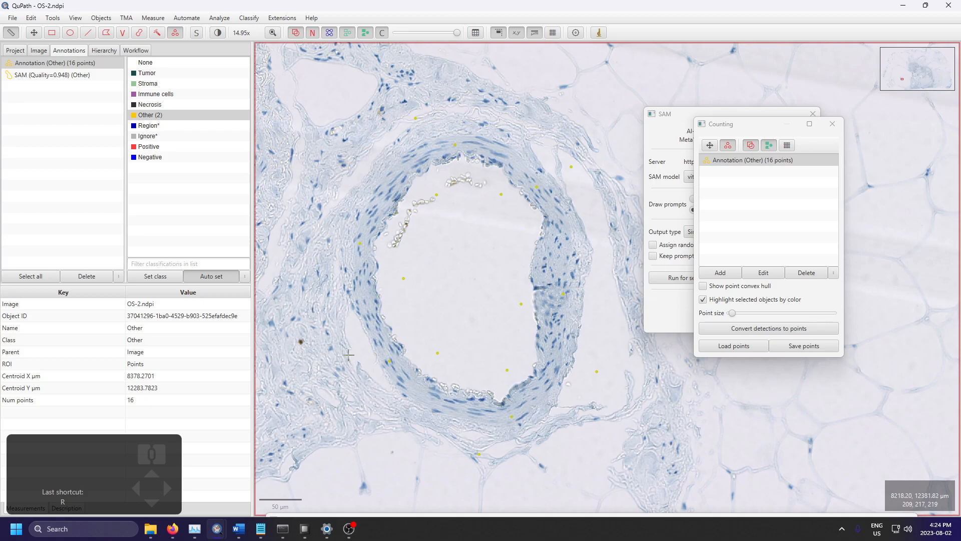
{"action": "left_click", "coordinate": [375, 151]}
{"action": "left_click_drag", "start_coordinate": [732, 126], "coordinate": [770, 46]}
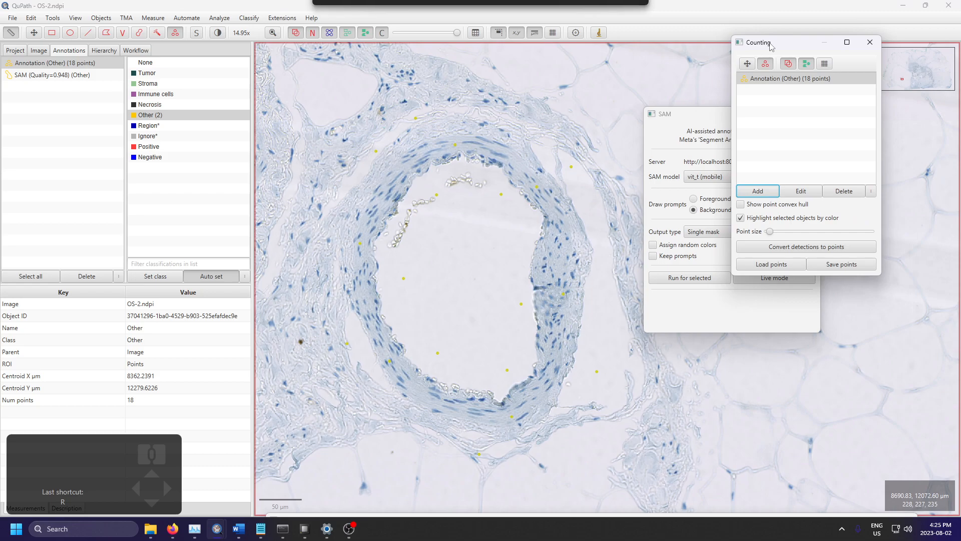
{"action": "left_click", "coordinate": [697, 281]}
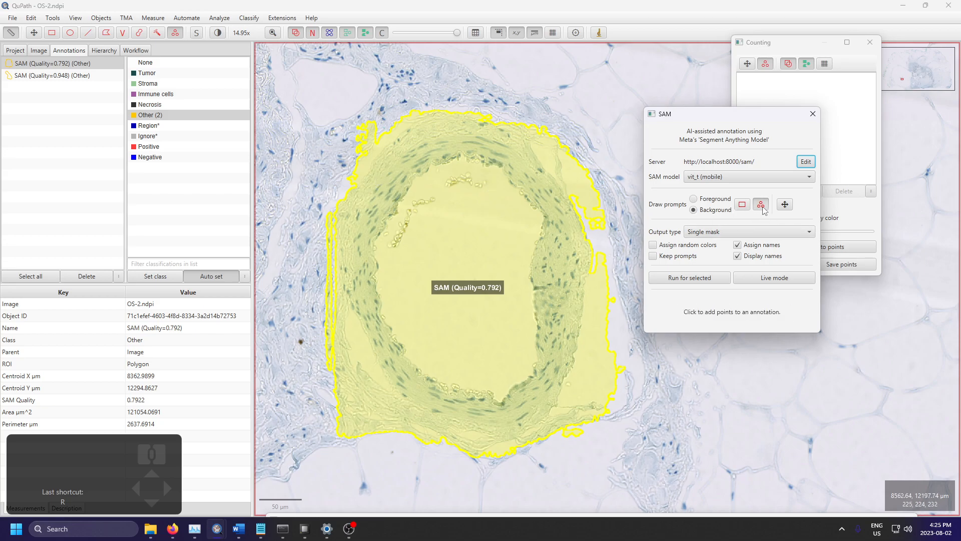
Step: Switch to Firefox, look through the qupath-extension-sam README on GitHub for the prompt instructions, and return to QuPath
{"action": "key", "text": "alt+Tab"}
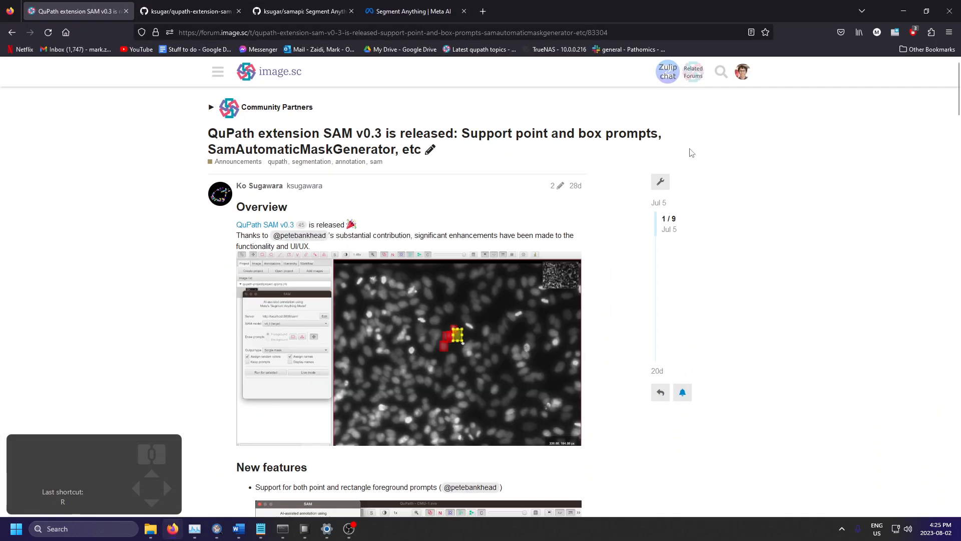
{"action": "left_click", "coordinate": [174, 5]}
{"action": "scroll", "coordinate": [120, 261], "scroll_direction": "down", "scroll_amount": 15}
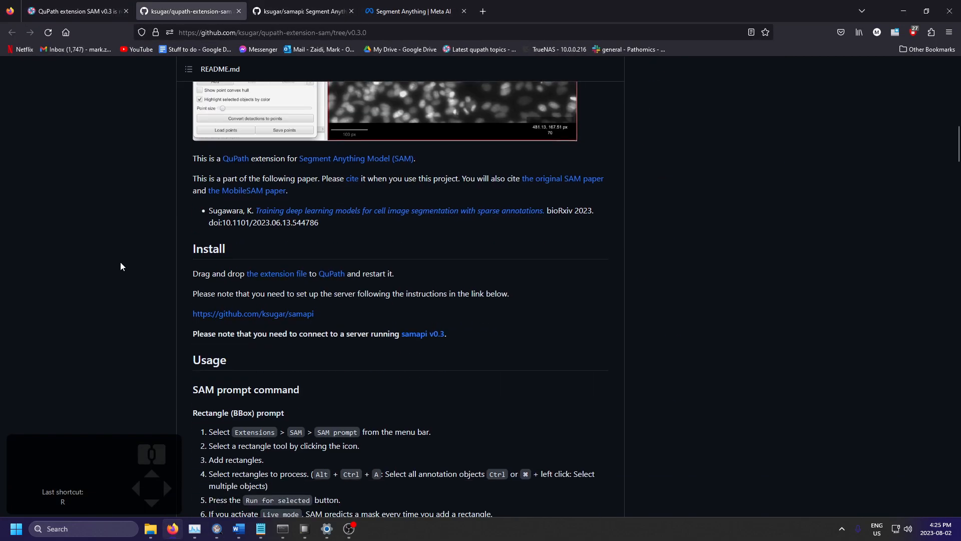
{"action": "scroll", "coordinate": [120, 261], "scroll_direction": "up", "scroll_amount": 6}
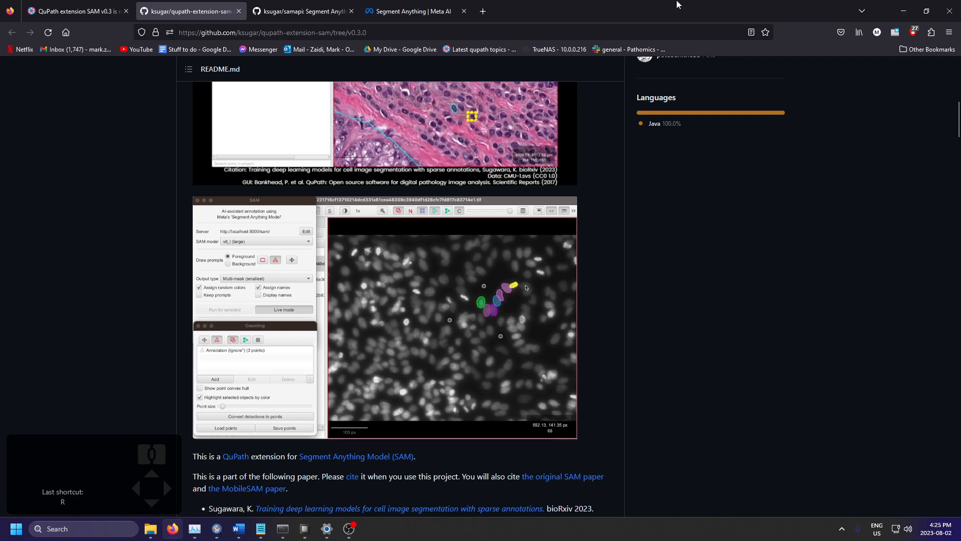
{"action": "left_click", "coordinate": [903, 11]}
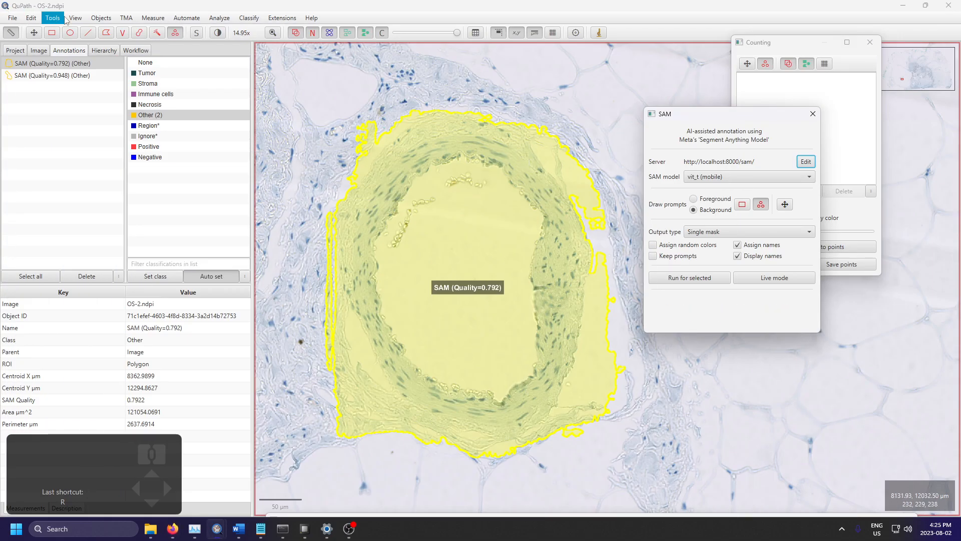
Step: Delete all annotations from the image
{"action": "left_click", "coordinate": [100, 18]}
{"action": "mouse_move", "coordinate": [115, 31]}
{"action": "left_click", "coordinate": [215, 52]}
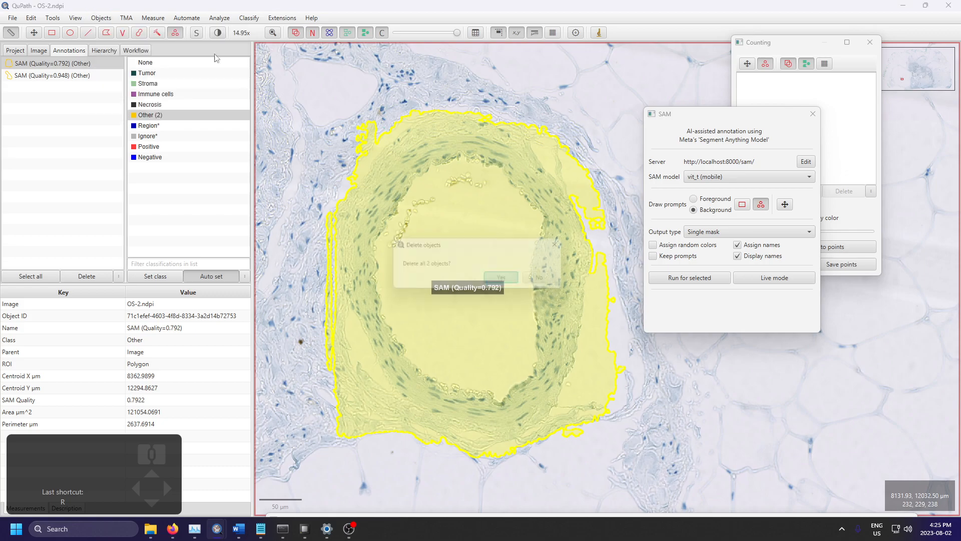
{"action": "left_click", "coordinate": [501, 277]}
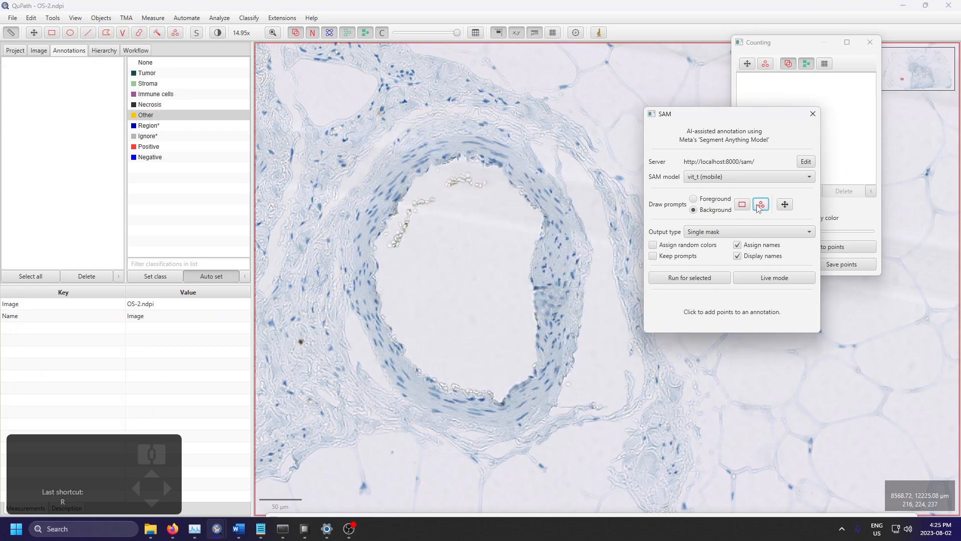
Step: Move the Counting window aside and place six background points inside the round vessel's empty lumen
{"action": "left_click_drag", "start_coordinate": [804, 50], "coordinate": [846, 39]}
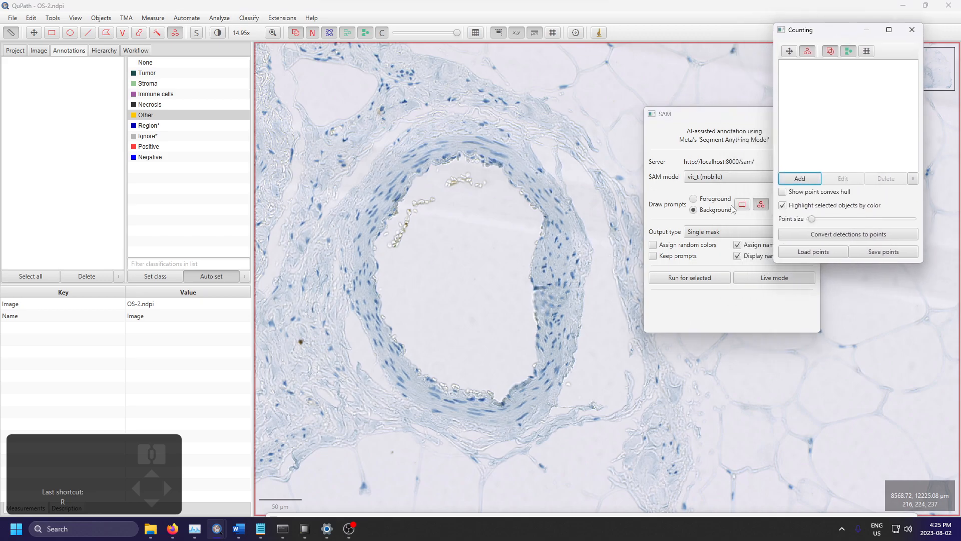
{"action": "left_click", "coordinate": [495, 189]}
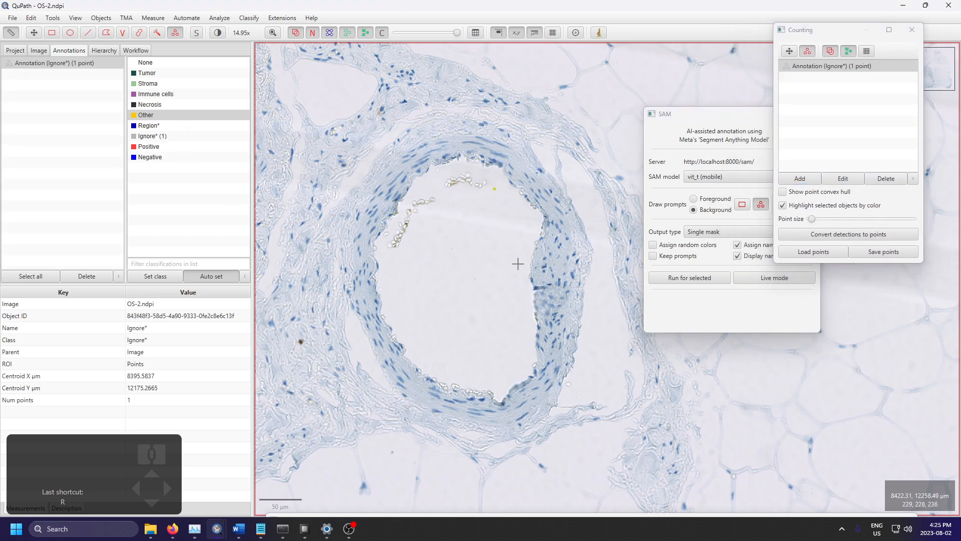
{"action": "left_click", "coordinate": [517, 243]}
{"action": "left_click", "coordinate": [521, 365]}
{"action": "left_click", "coordinate": [461, 372]}
{"action": "left_click", "coordinate": [399, 297]}
{"action": "left_click", "coordinate": [424, 191]}
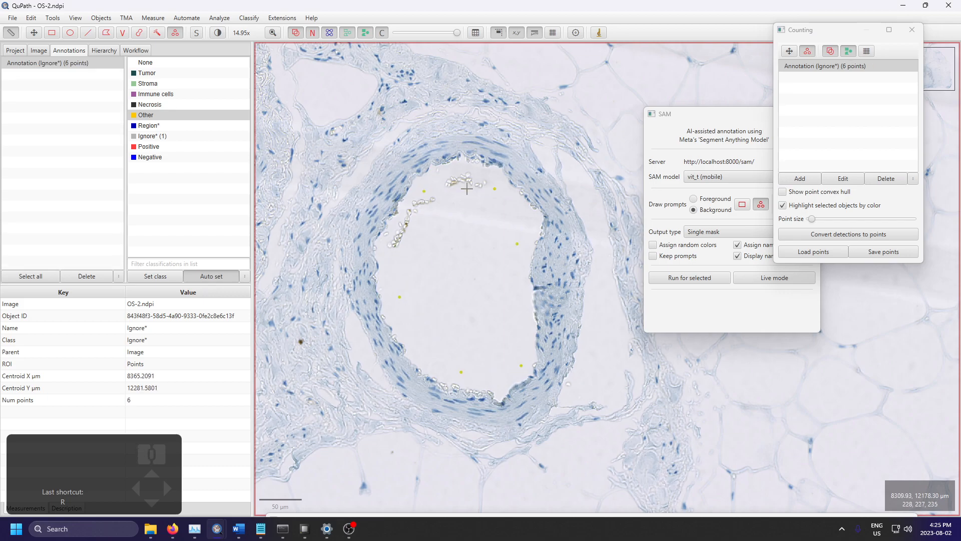
Step: Add five background points in the tissue outside the vessel wall and close the Counting window
{"action": "left_click", "coordinate": [579, 176]}
{"action": "left_click", "coordinate": [595, 385]}
{"action": "left_click", "coordinate": [441, 448]}
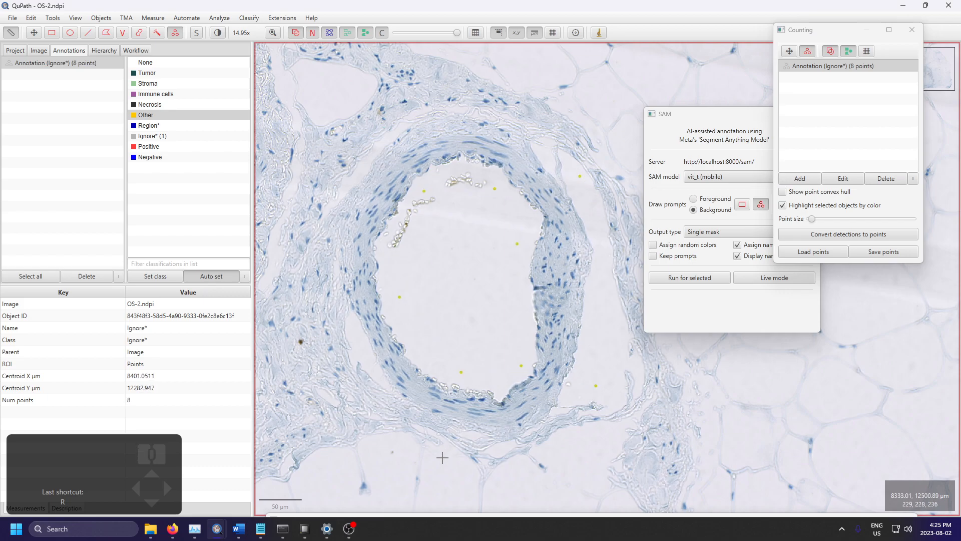
{"action": "left_click", "coordinate": [354, 332]}
{"action": "left_click", "coordinate": [368, 145]}
{"action": "left_click", "coordinate": [911, 30]}
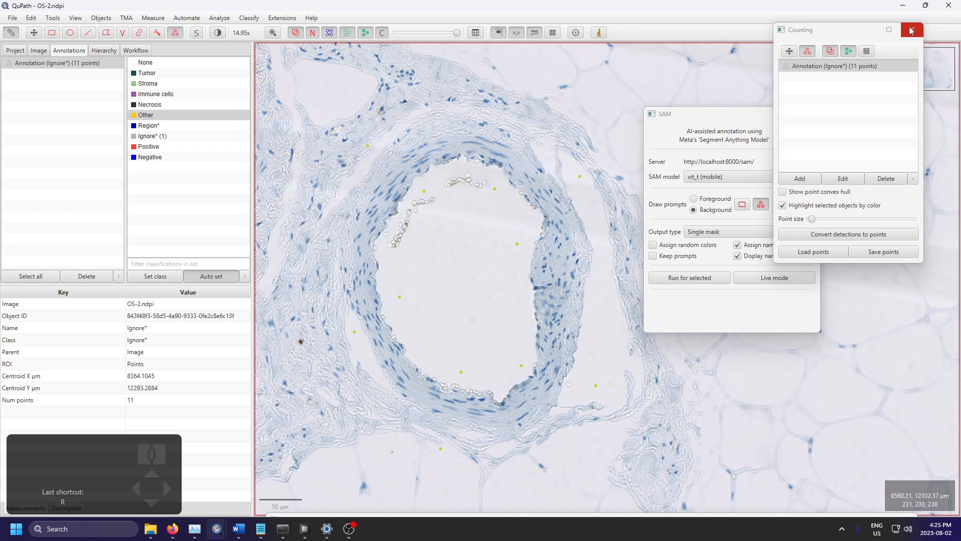
Step: Switch the point prompts to Foreground, try a point on the vessel wall, undo it, and select the Other class
{"action": "left_click", "coordinate": [762, 208]}
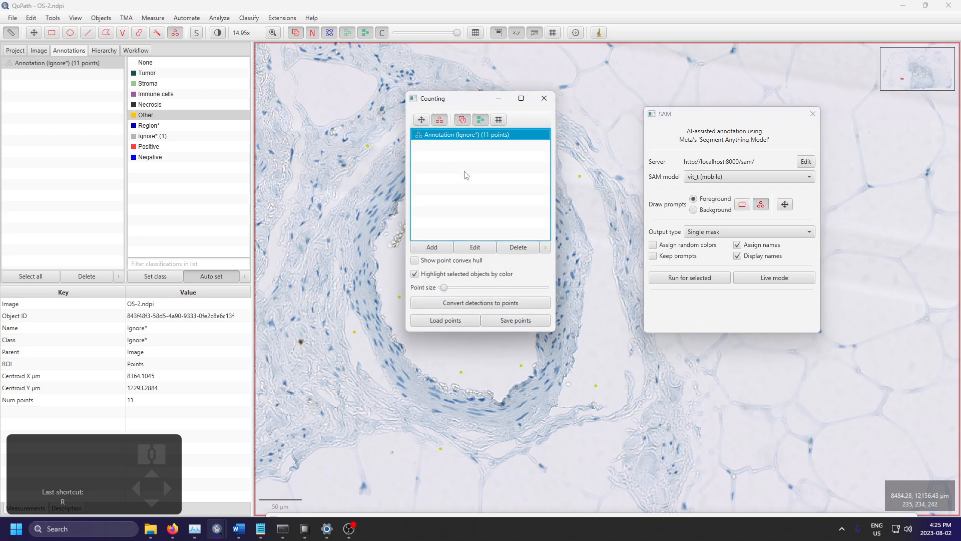
{"action": "left_click_drag", "start_coordinate": [458, 101], "coordinate": [684, 130]}
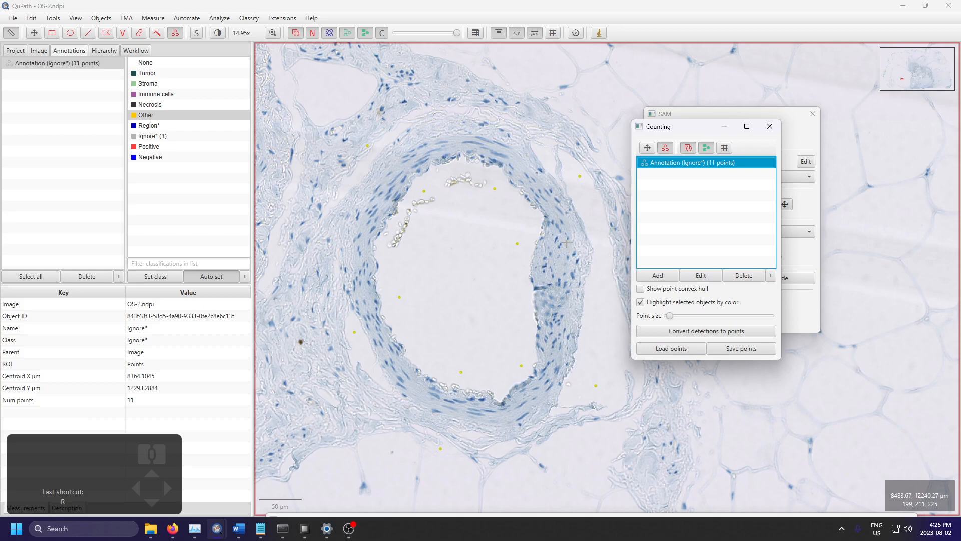
{"action": "left_click", "coordinate": [563, 257]}
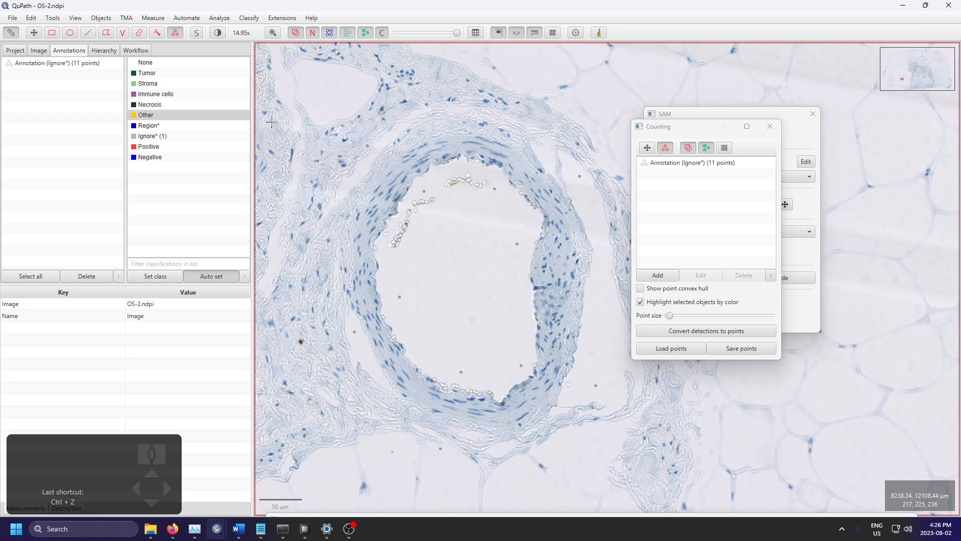
{"action": "left_click", "coordinate": [160, 116]}
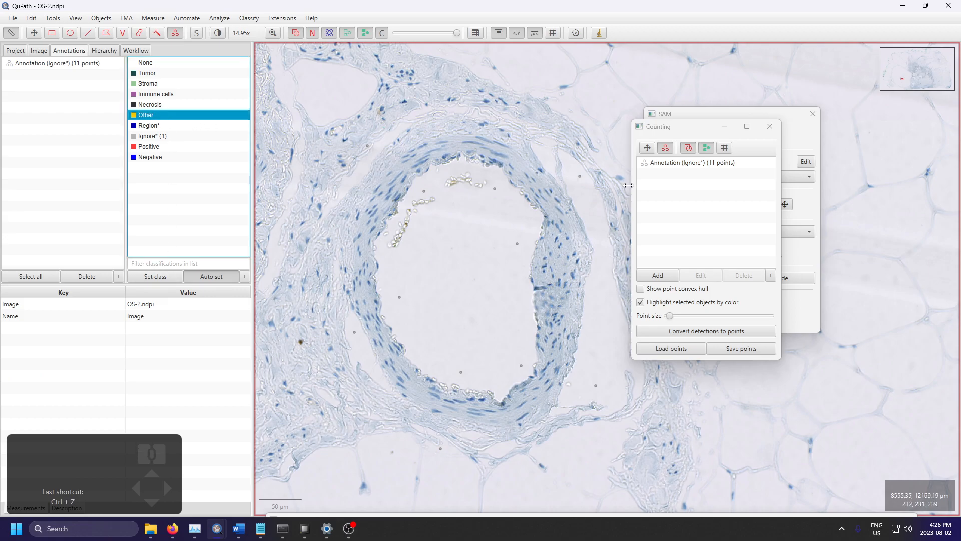
Step: Add a new points annotation and place six foreground points around the vessel wall
{"action": "left_click", "coordinate": [668, 277]}
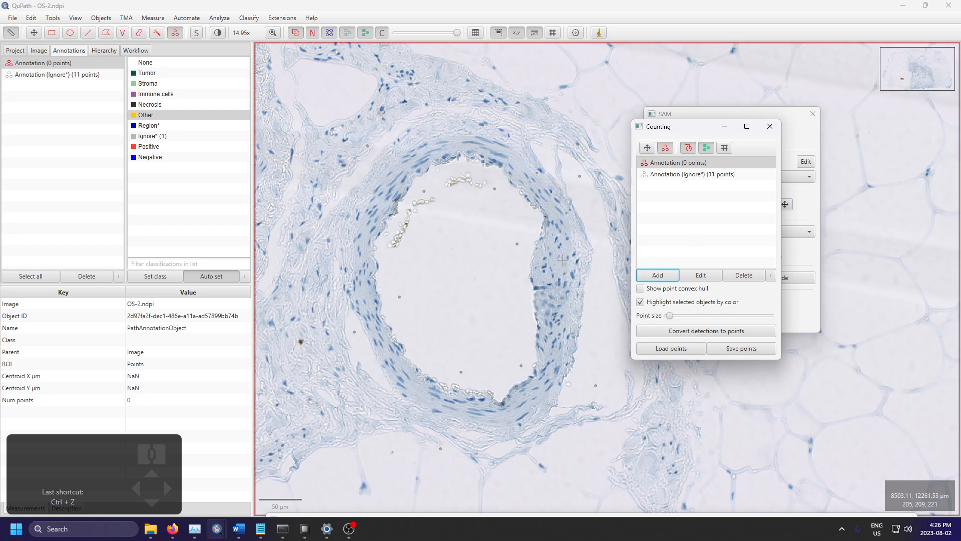
{"action": "left_click", "coordinate": [560, 261]}
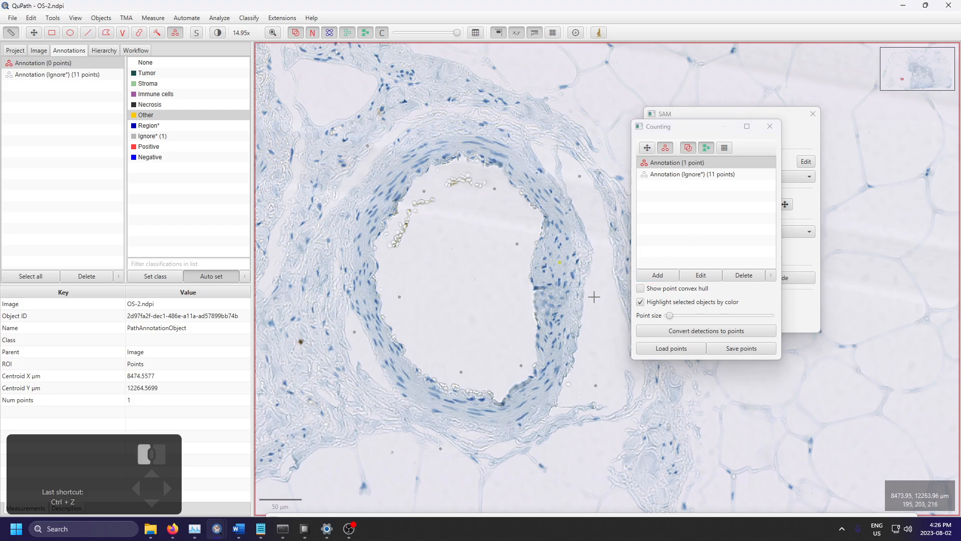
{"action": "left_click", "coordinate": [533, 175]}
{"action": "left_click", "coordinate": [436, 149]}
{"action": "left_click", "coordinate": [363, 267]}
{"action": "left_click", "coordinate": [420, 391]}
{"action": "left_click", "coordinate": [545, 384]}
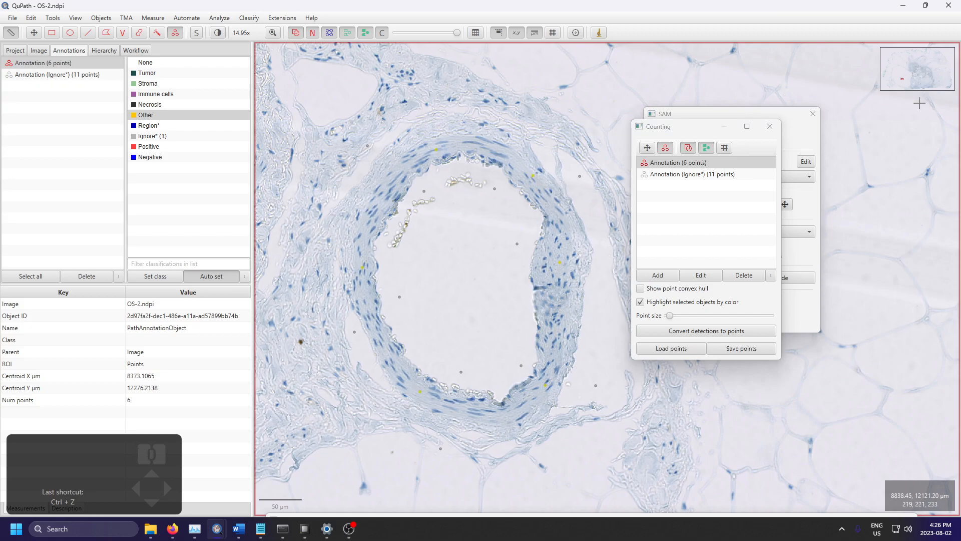
{"action": "left_click_drag", "start_coordinate": [682, 131], "coordinate": [753, 141]}
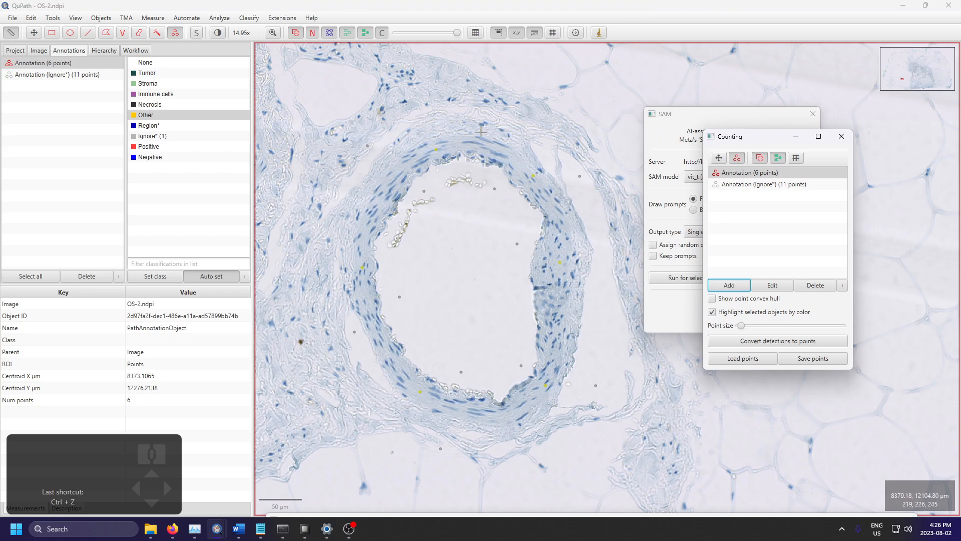
Step: Run SAM for the selected foreground points annotation on the vessel wall and inspect the resulting mask
{"action": "scroll", "coordinate": [472, 109], "scroll_direction": "up", "scroll_amount": 4}
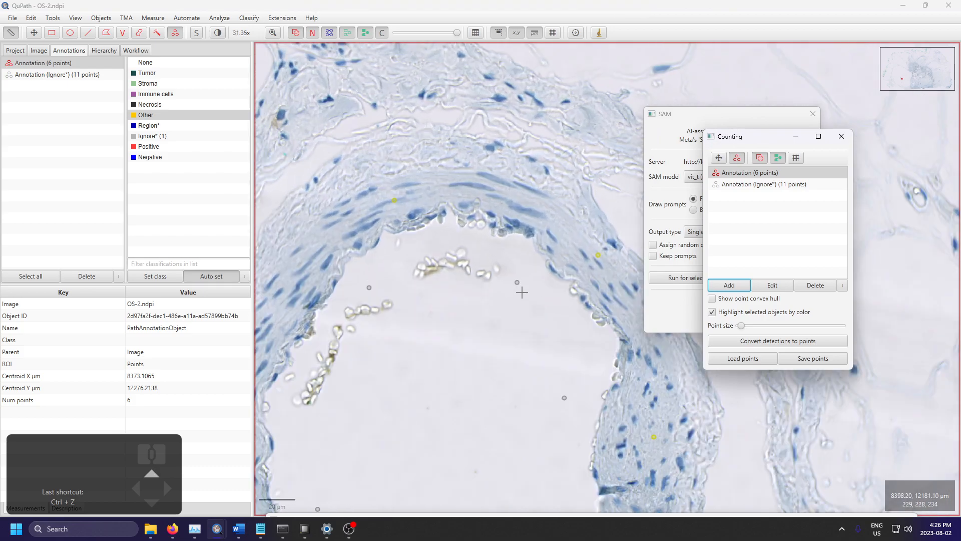
{"action": "scroll", "coordinate": [520, 280], "scroll_direction": "down", "scroll_amount": 3}
{"action": "scroll", "coordinate": [520, 280], "scroll_direction": "down", "scroll_amount": 2}
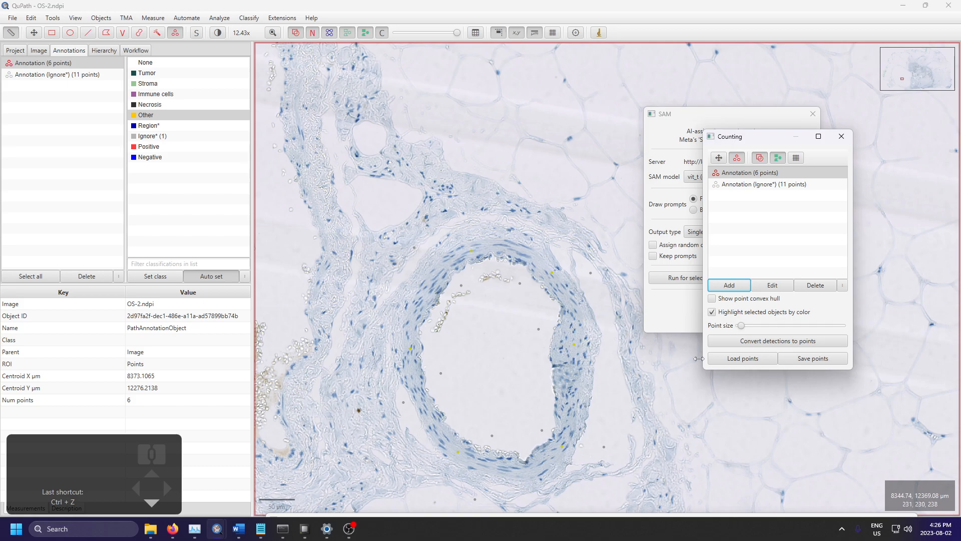
{"action": "left_click", "coordinate": [670, 321]}
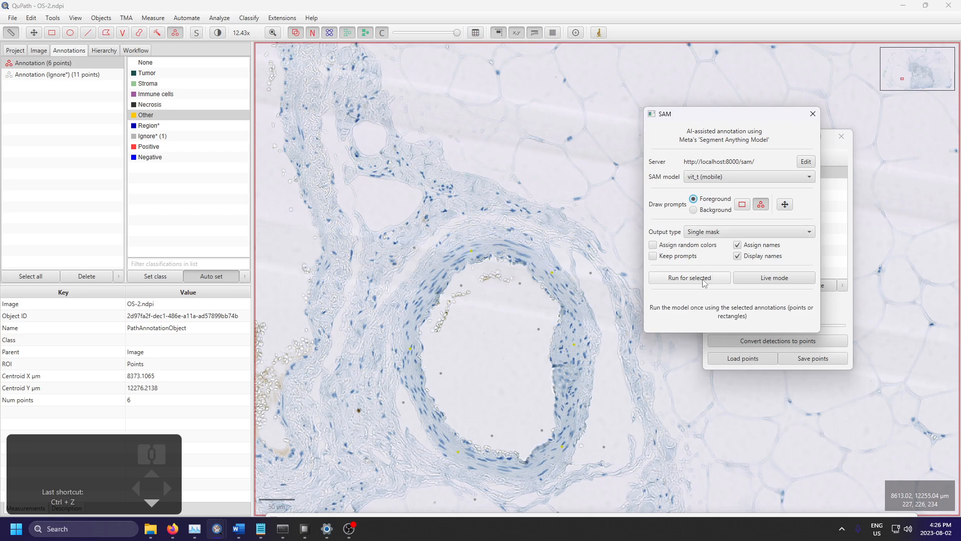
{"action": "left_click", "coordinate": [703, 281]}
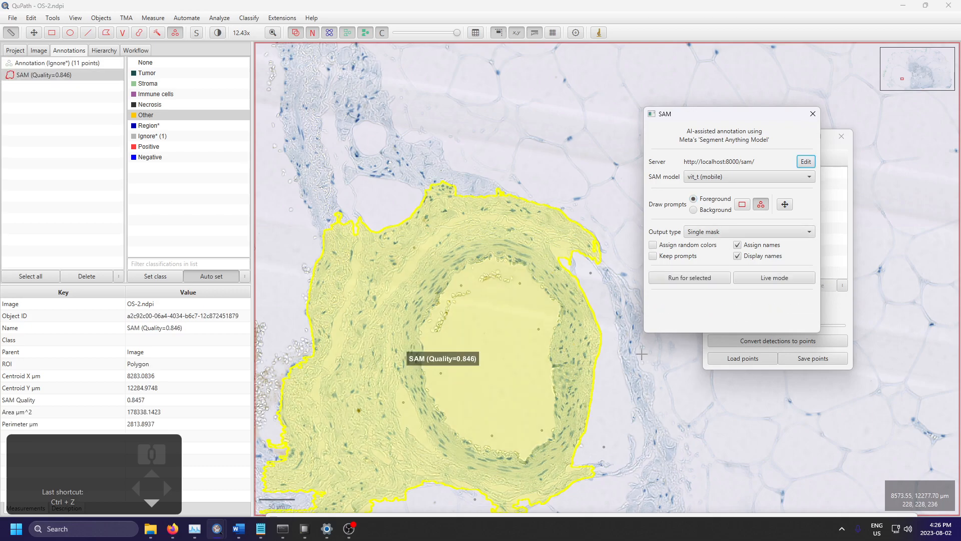
{"action": "scroll", "coordinate": [476, 238], "scroll_direction": "up", "scroll_amount": 2}
{"action": "scroll", "coordinate": [534, 194], "scroll_direction": "down", "scroll_amount": 5}
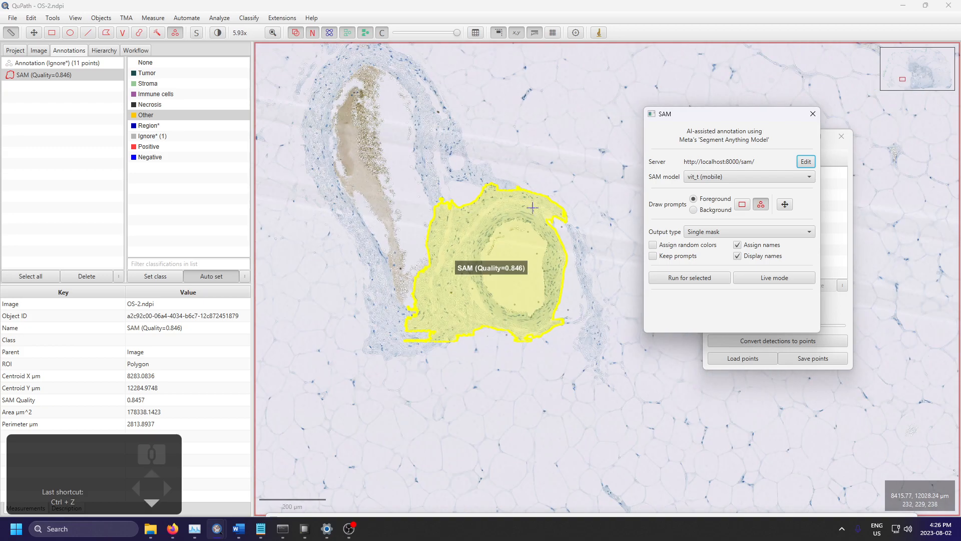
{"action": "scroll", "coordinate": [497, 268], "scroll_direction": "up", "scroll_amount": 4}
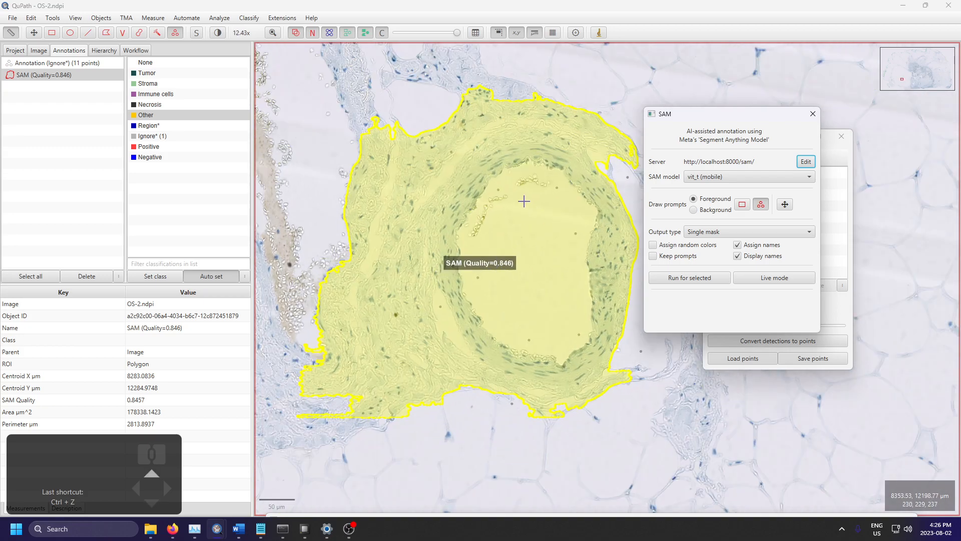
Step: Undo the SAM mask and all of its foreground points, and try to delete the remaining Ignore* points annotation
{"action": "left_click", "coordinate": [87, 68]}
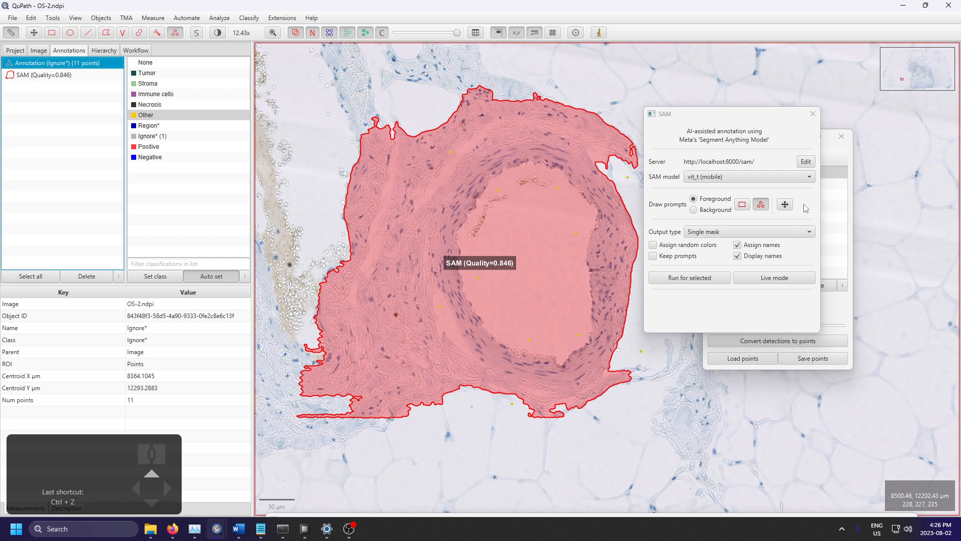
{"action": "left_click", "coordinate": [44, 134]}
{"action": "key", "text": "ctrl+z"}
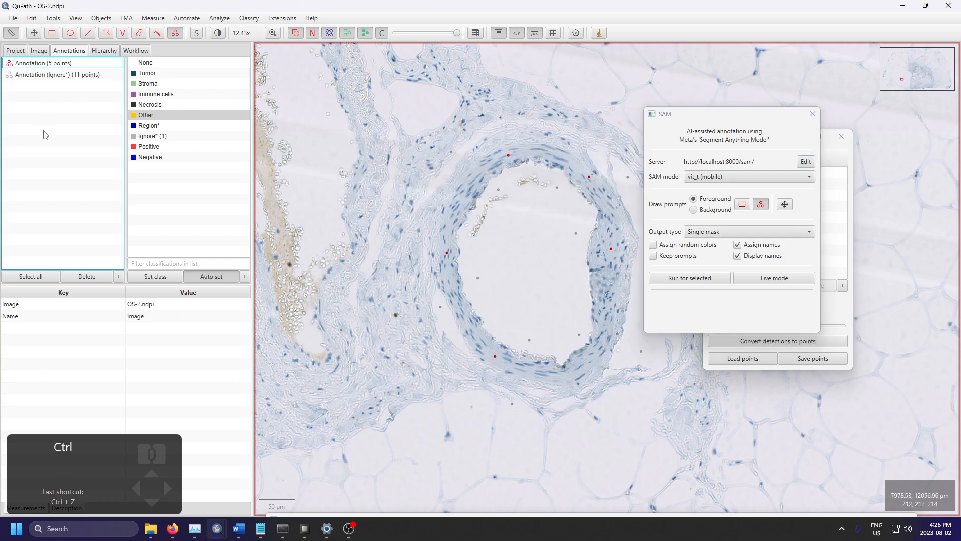
{"action": "key", "text": "ctrl+z"}
{"action": "key", "text": "ctrl+z"}
{"action": "key", "text": "ctrl+z"}
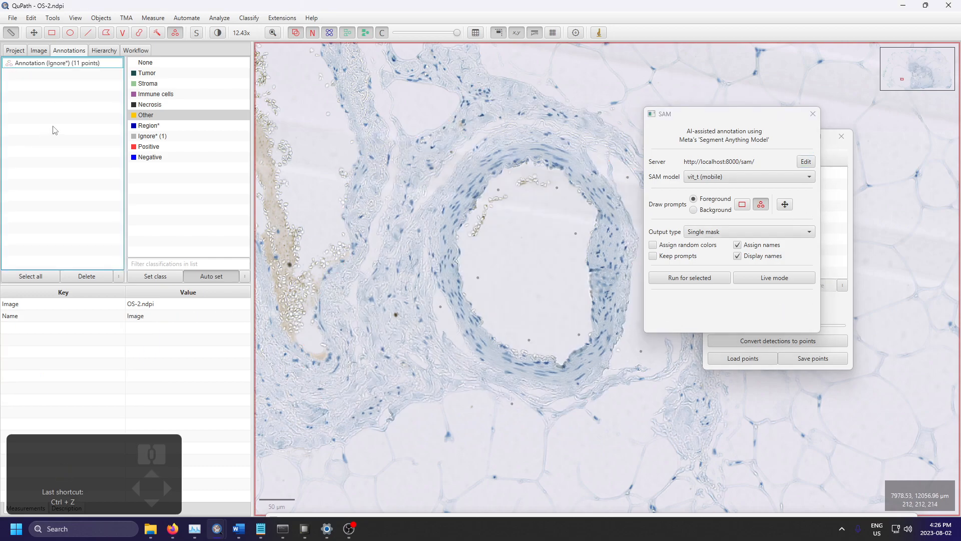
{"action": "left_click", "coordinate": [110, 275]}
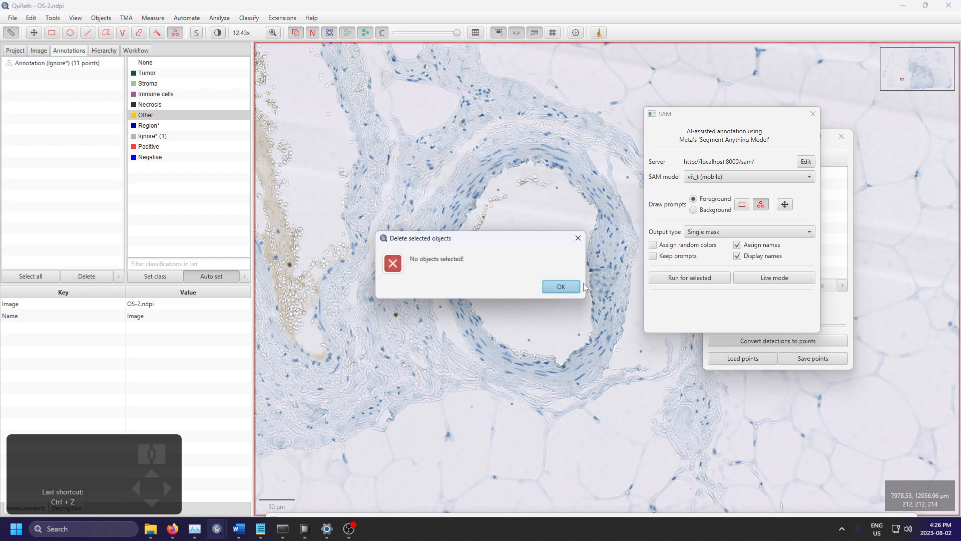
{"action": "left_click", "coordinate": [561, 286]}
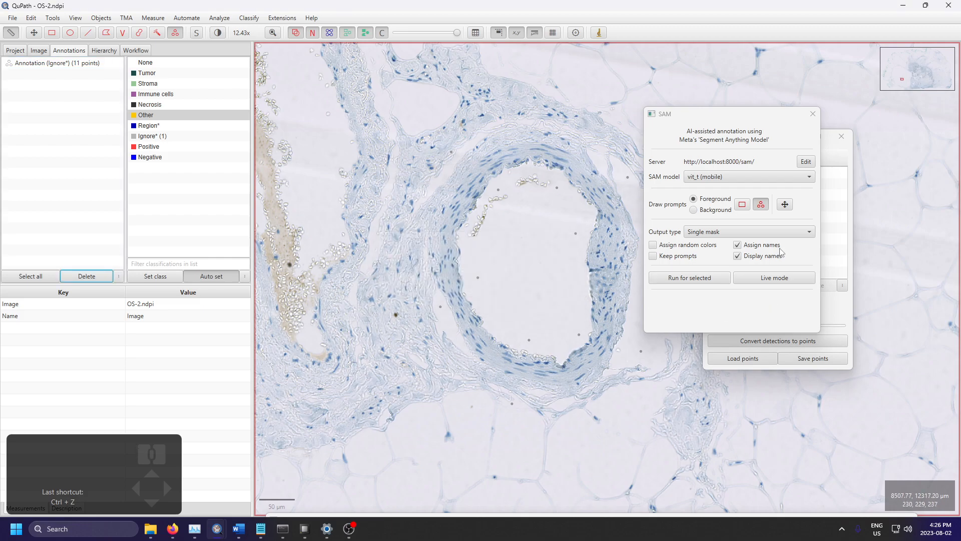
Step: Keep the prompt type on Foreground and delete the remaining Ignore* points annotation
{"action": "left_click", "coordinate": [715, 210]}
{"action": "left_click", "coordinate": [716, 200]}
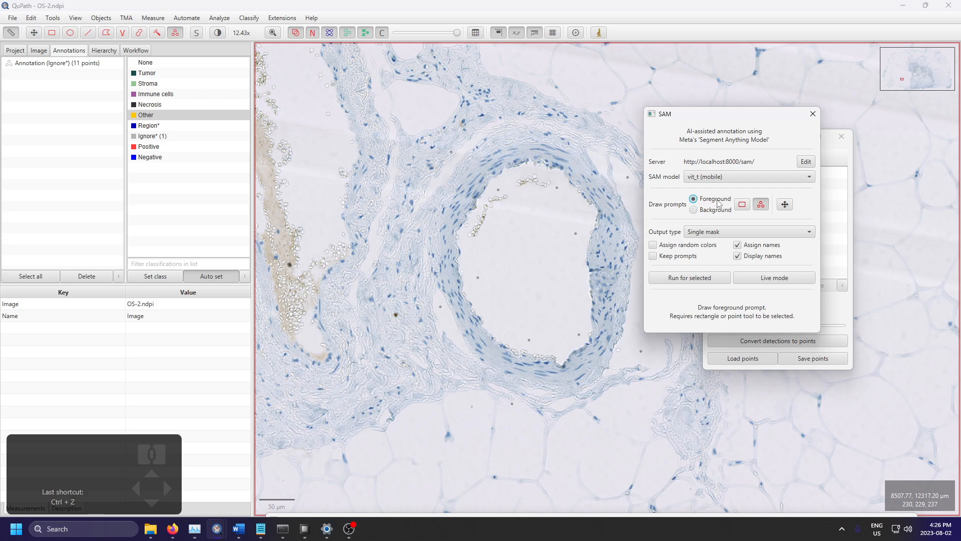
{"action": "left_click", "coordinate": [101, 18]}
{"action": "mouse_move", "coordinate": [115, 30]}
{"action": "left_click", "coordinate": [206, 33]}
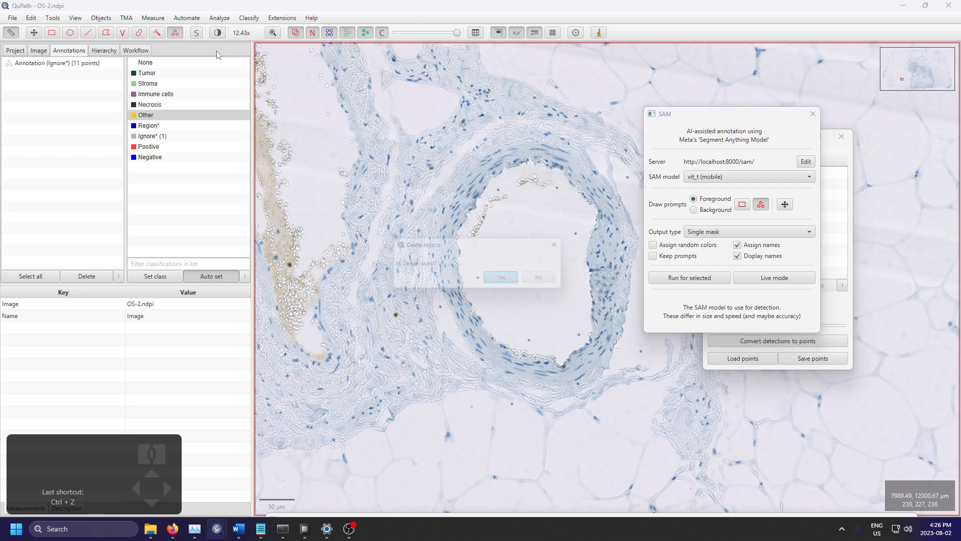
{"action": "left_click", "coordinate": [506, 280]}
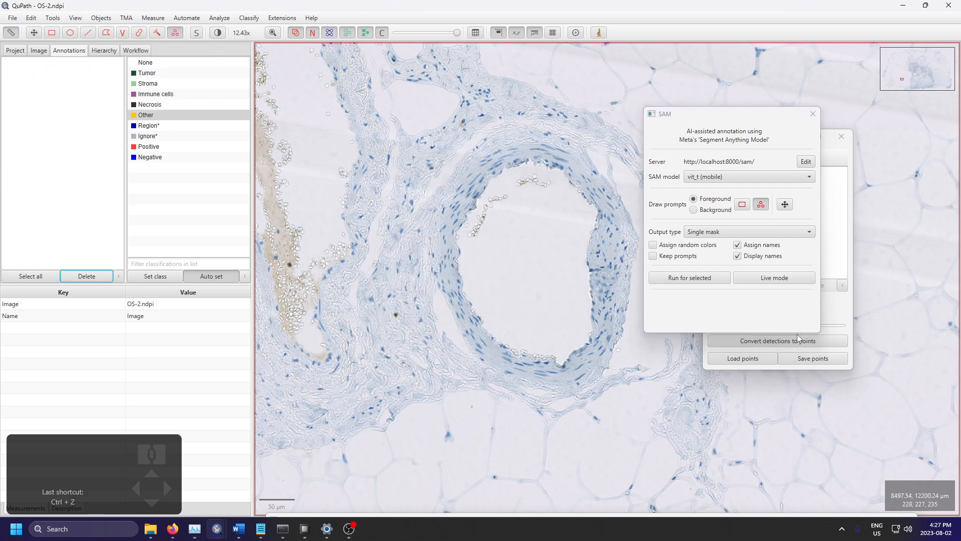
Step: Set the SAM output type to Multi-mask (best quality)
{"action": "left_click", "coordinate": [744, 233]}
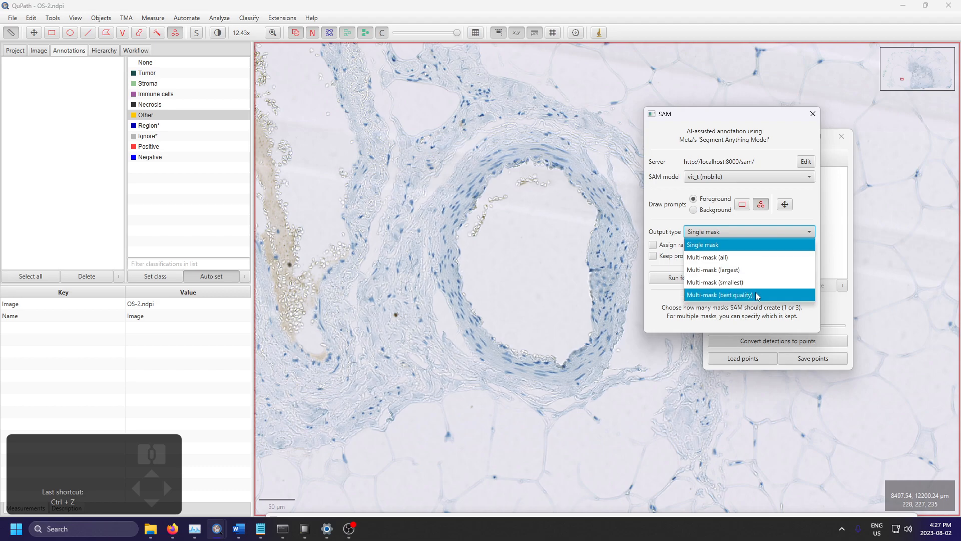
{"action": "left_click", "coordinate": [721, 296]}
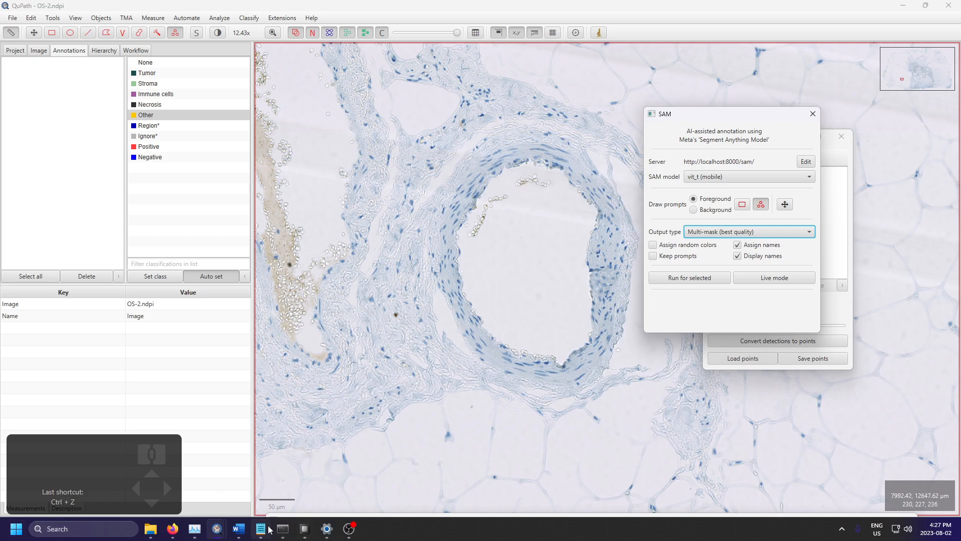
Step: Switch to the Anaconda Prompt, stop the running SAM server, and deactivate the CPUsamapi conda environment
{"action": "left_click", "coordinate": [305, 529]}
{"action": "left_click_drag", "start_coordinate": [555, 362], "coordinate": [439, 175]}
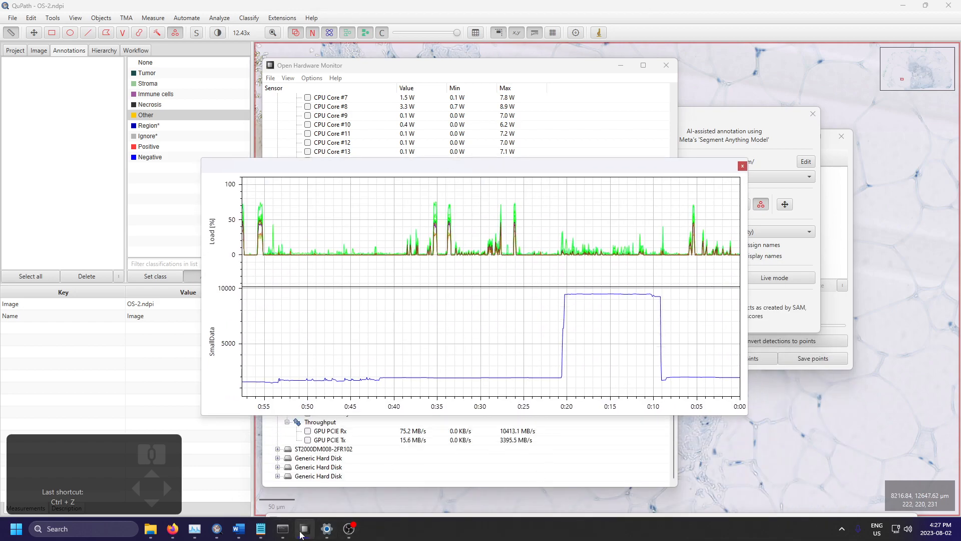
{"action": "left_click", "coordinate": [286, 533]}
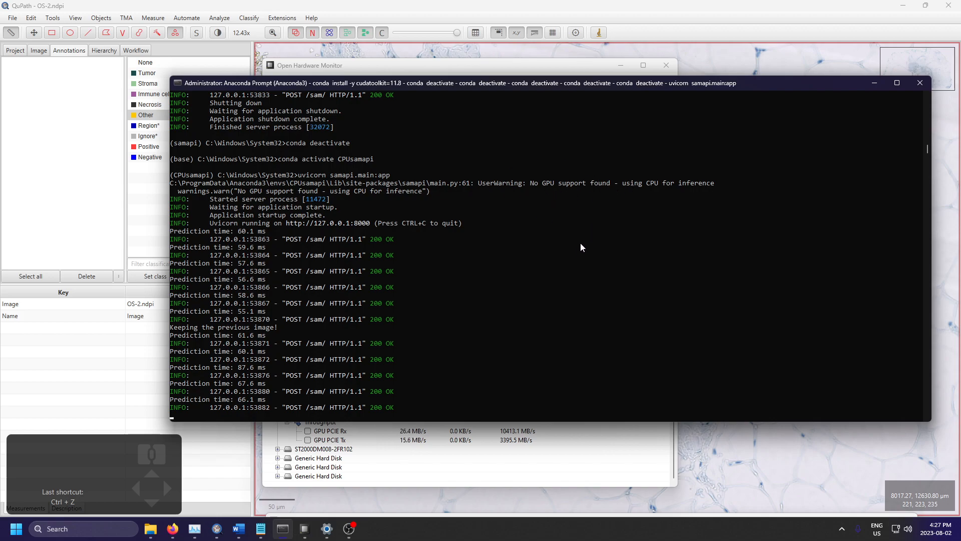
{"action": "left_click", "coordinate": [656, 304]}
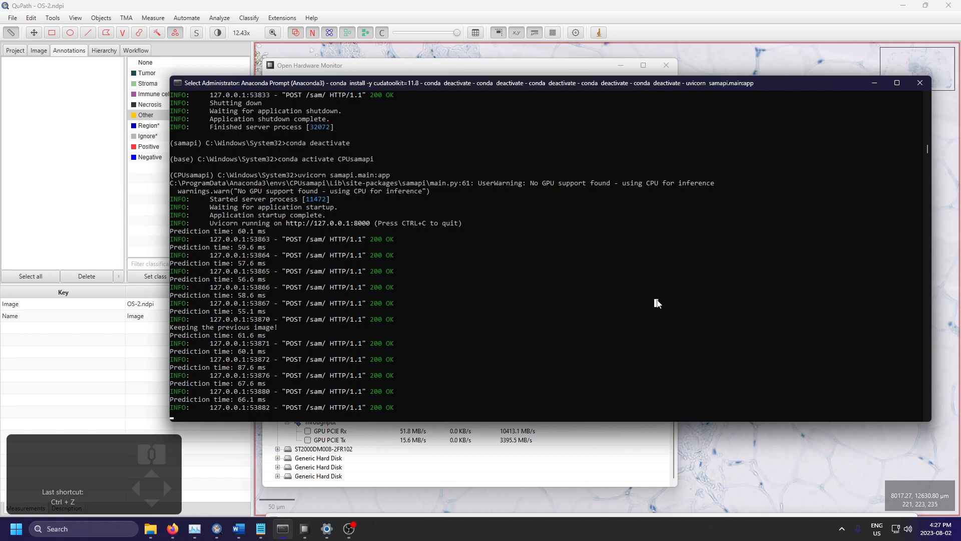
{"action": "right_click", "coordinate": [657, 301]}
{"action": "scroll", "coordinate": [646, 283], "scroll_direction": "down", "scroll_amount": 7}
{"action": "type", "text": "conda d"}
{"action": "key", "text": "ctrl+c"}
{"action": "type", "text": "conda deactivate"}
{"action": "key", "text": "Return"}
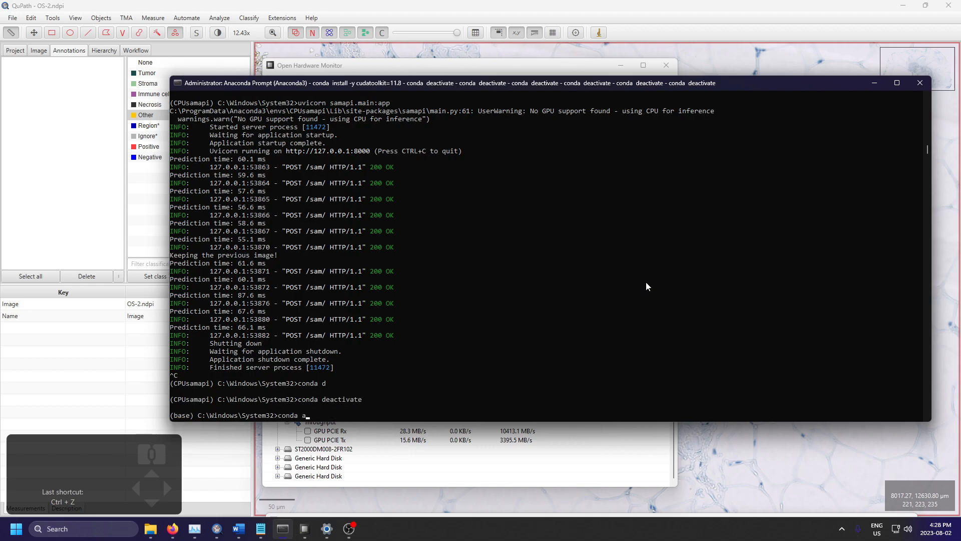
Step: Activate the samapi conda environment and start the SAM server with uvicorn samapi.main:app
{"action": "type", "text": "conda activate samapi"}
{"action": "key", "text": "Return"}
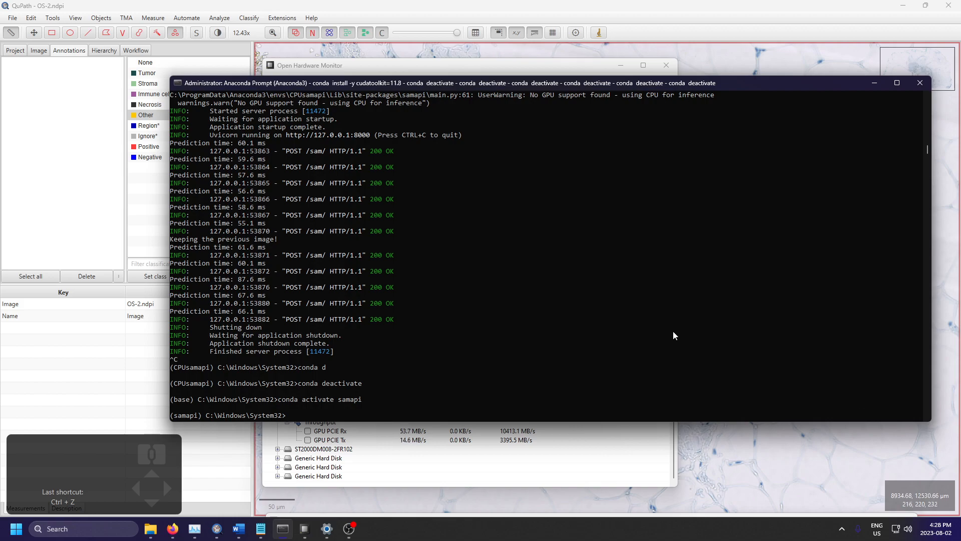
{"action": "key", "text": "alt+Tab"}
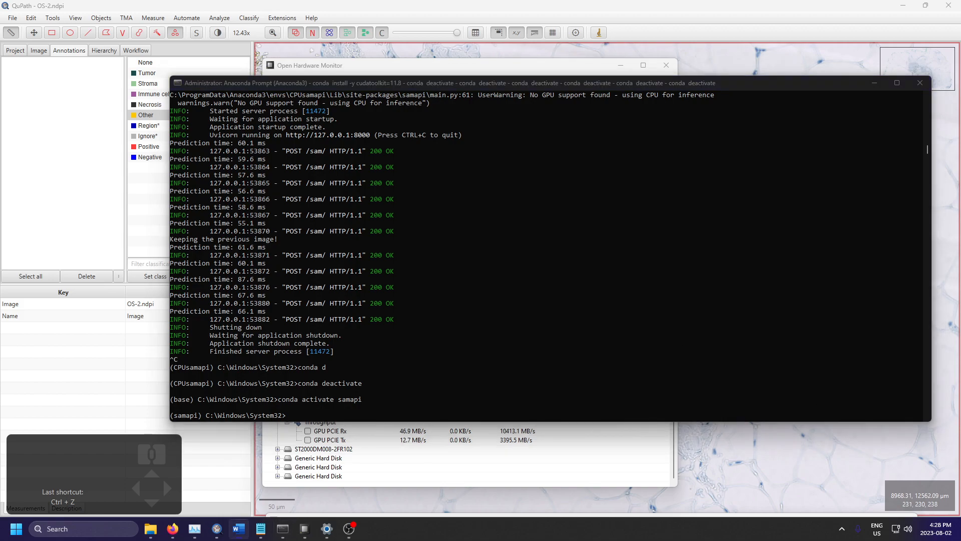
{"action": "left_click", "coordinate": [470, 302]}
{"action": "key", "text": "ctrl+v"}
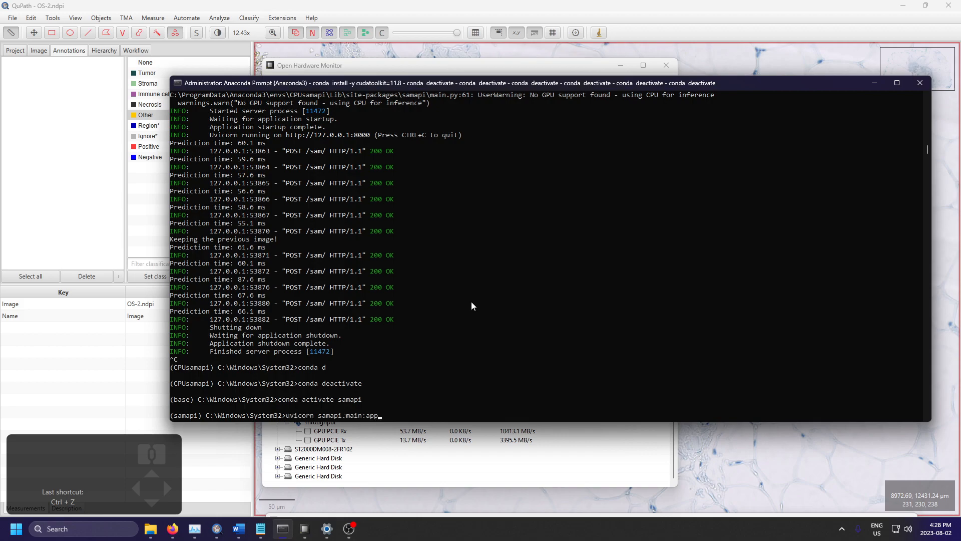
{"action": "key", "text": "Return"}
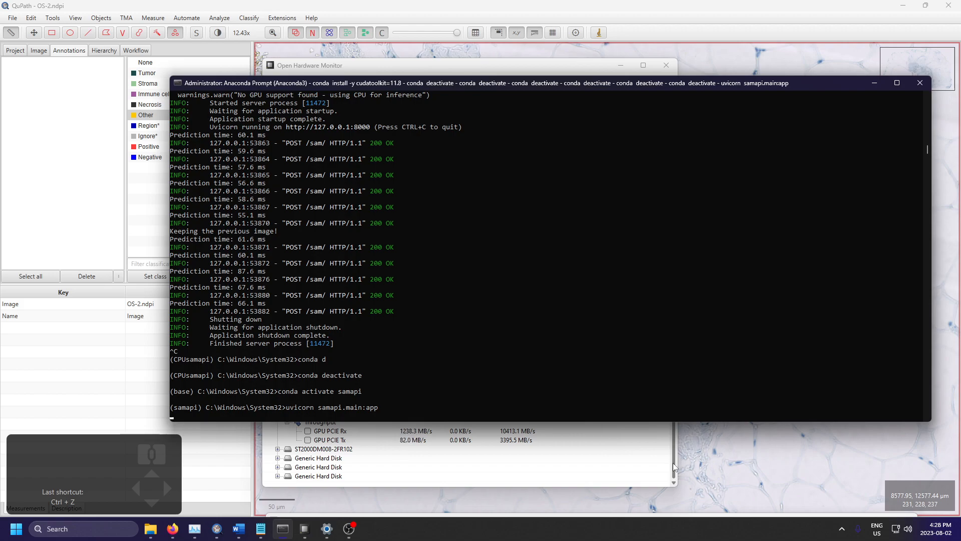
Step: Check the hardware load and memory graph, then return to QuPath and set the SAM model to vit_h (huge)
{"action": "left_click", "coordinate": [675, 432]}
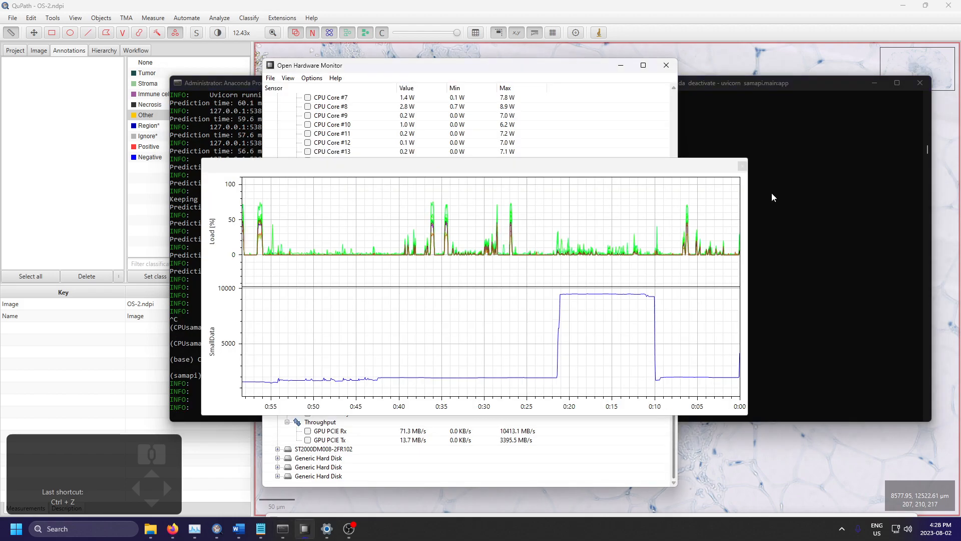
{"action": "left_click", "coordinate": [862, 83]}
{"action": "left_click", "coordinate": [848, 39]}
{"action": "left_click", "coordinate": [724, 179]}
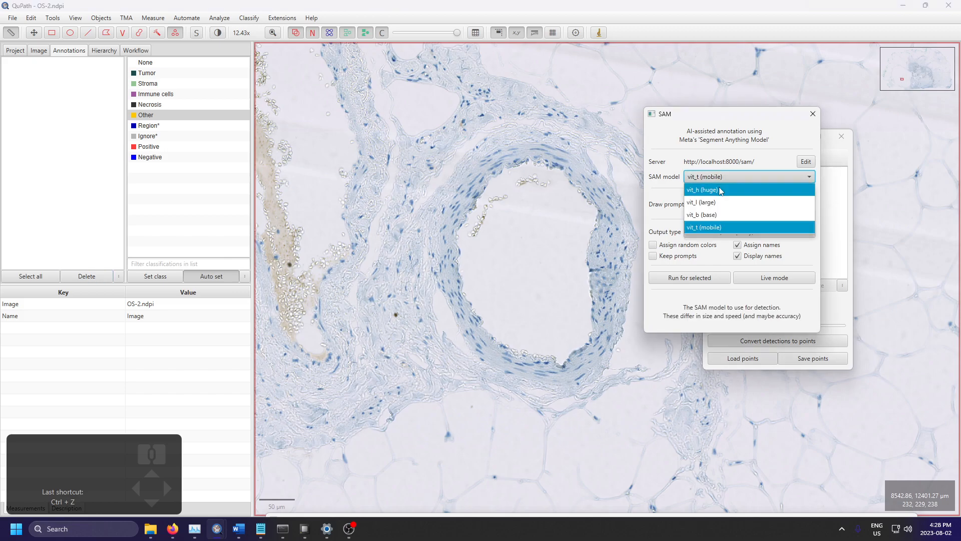
{"action": "left_click", "coordinate": [718, 188]}
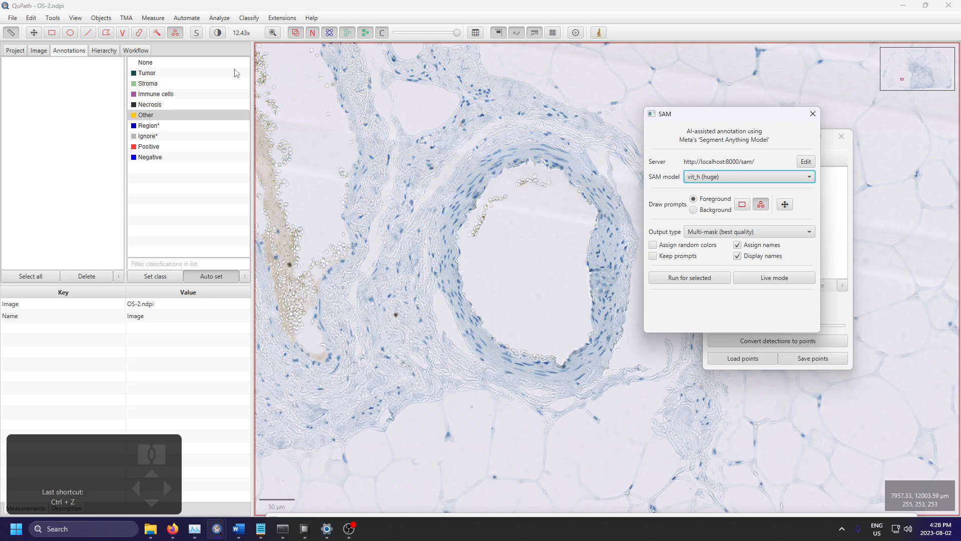
Step: Turn on live mode and draw a rectangle prompt around the round vessel to segment it with SAM
{"action": "left_click", "coordinate": [52, 33]}
{"action": "scroll", "coordinate": [459, 135], "scroll_direction": "down", "scroll_amount": 3}
{"action": "mouse_move", "coordinate": [406, 135]}
{"action": "left_mouse_down"}
{"action": "mouse_move", "coordinate": [539, 239]}
{"action": "mouse_move", "coordinate": [541, 277]}
{"action": "left_mouse_up"}
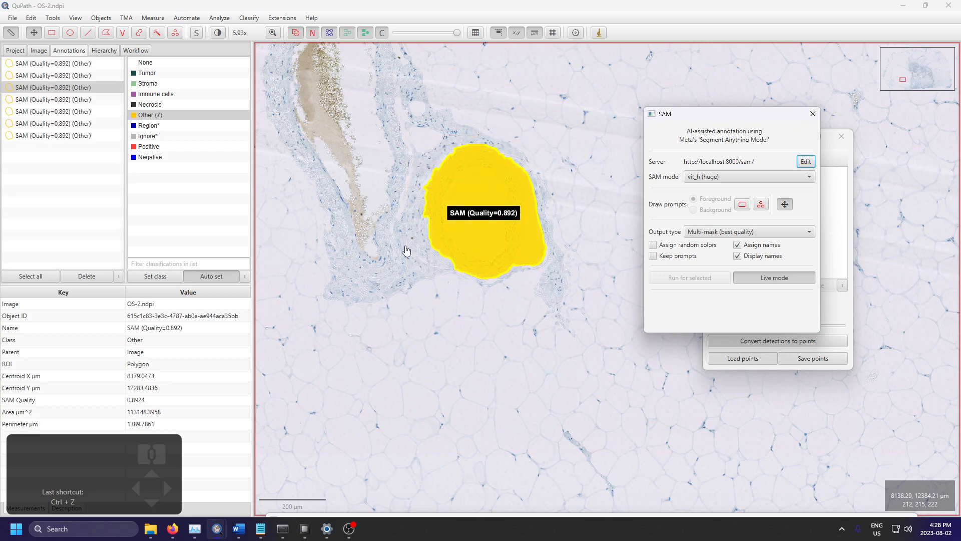
{"action": "scroll", "coordinate": [451, 232], "scroll_direction": "up", "scroll_amount": 3}
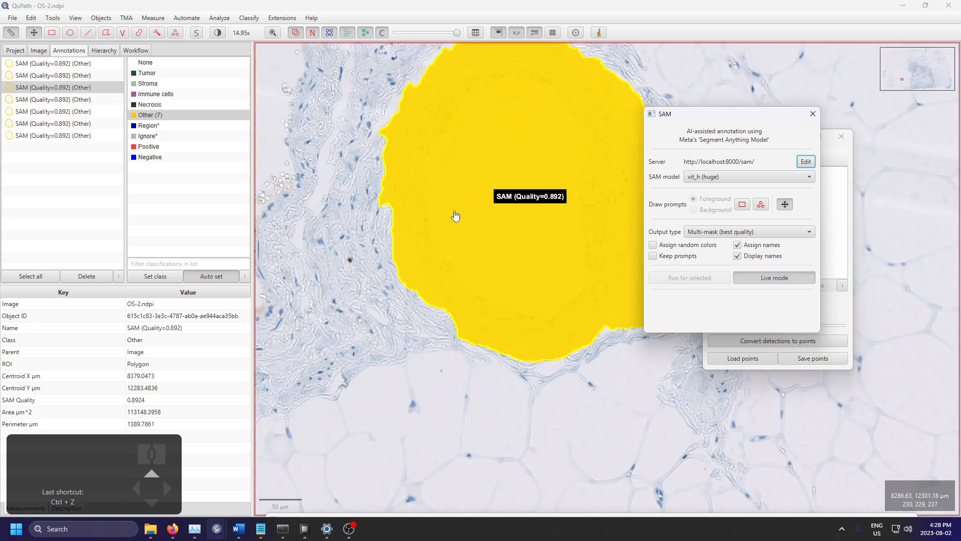
Step: Review the duplicate SAM annotations on the vessel and delete them all
{"action": "left_click", "coordinate": [87, 66]}
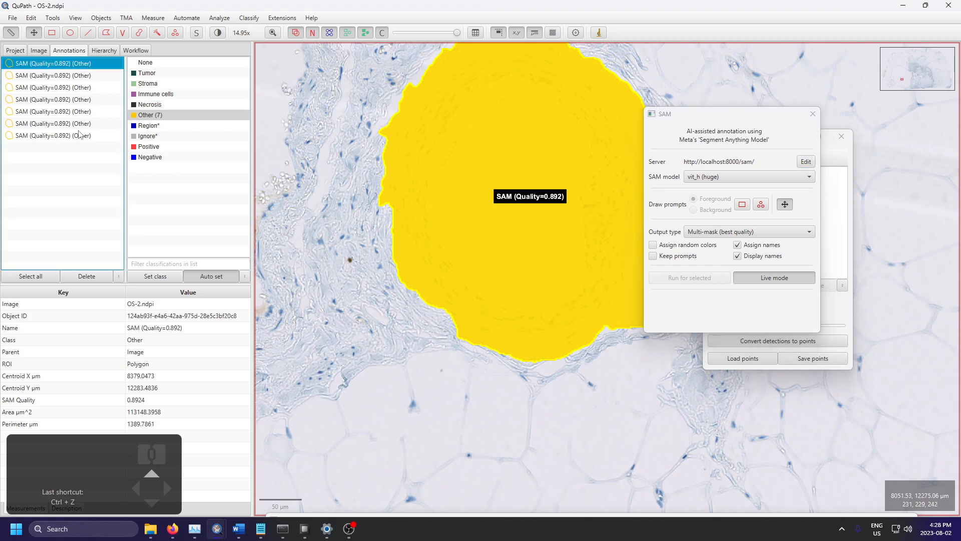
{"action": "left_click", "coordinate": [79, 135]}
{"action": "left_click", "coordinate": [101, 18]}
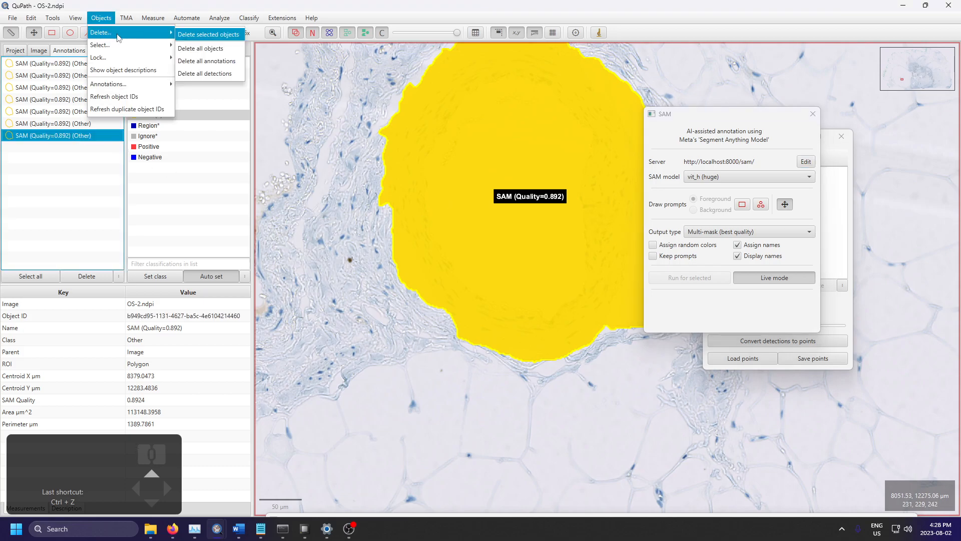
{"action": "mouse_move", "coordinate": [126, 18]}
{"action": "left_click", "coordinate": [211, 32]}
{"action": "left_click", "coordinate": [523, 284]}
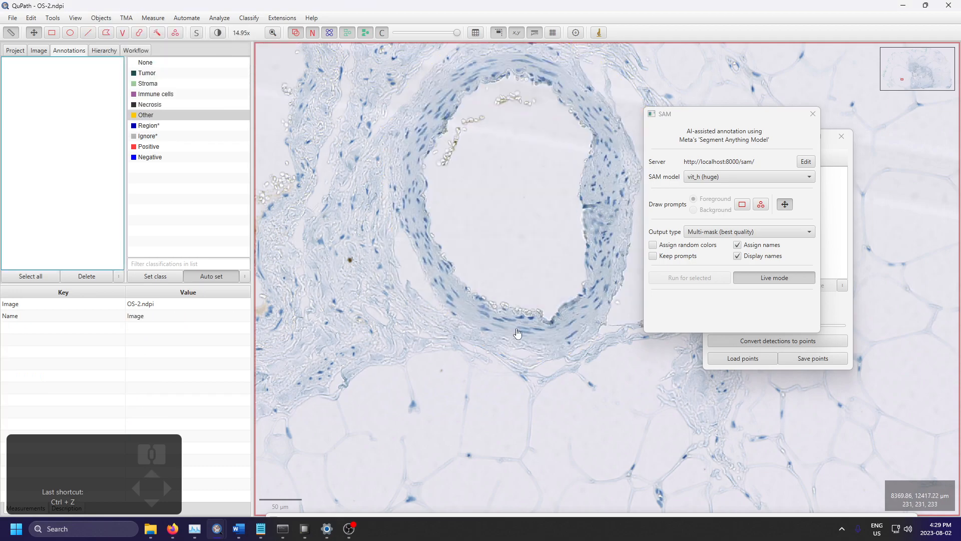
Step: Draw a new rectangle prompt around the vessel's muscular wall to segment it, and delete the resulting mask
{"action": "scroll", "coordinate": [481, 275], "scroll_direction": "down", "scroll_amount": 2}
{"action": "key", "text": "r"}
{"action": "left_click_drag", "start_coordinate": [417, 120], "coordinate": [599, 359]}
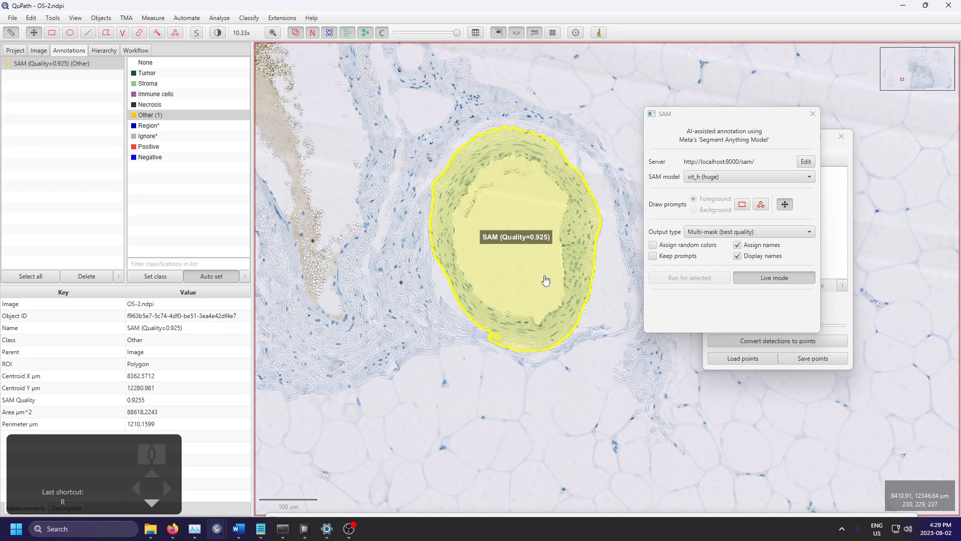
{"action": "scroll", "coordinate": [545, 280], "scroll_direction": "down", "scroll_amount": 2}
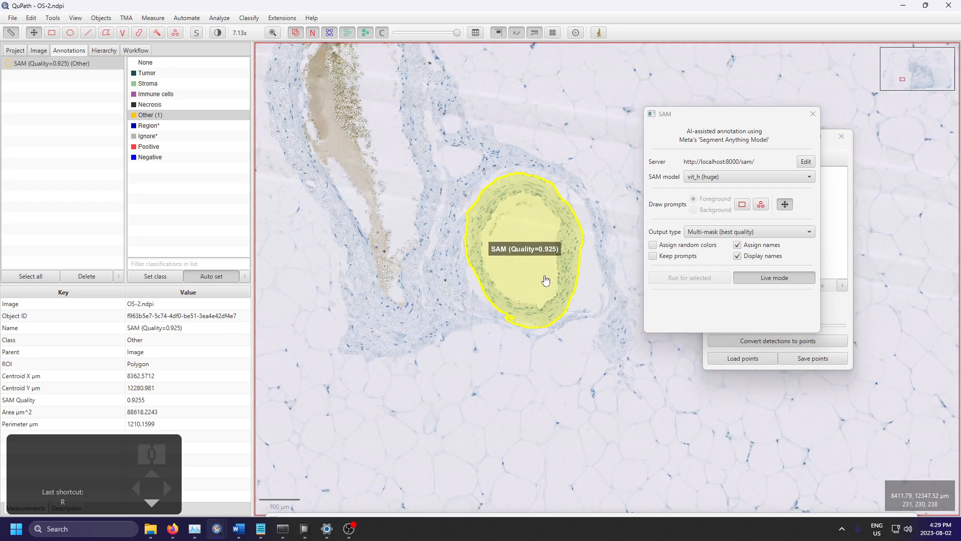
{"action": "key", "text": "Delete"}
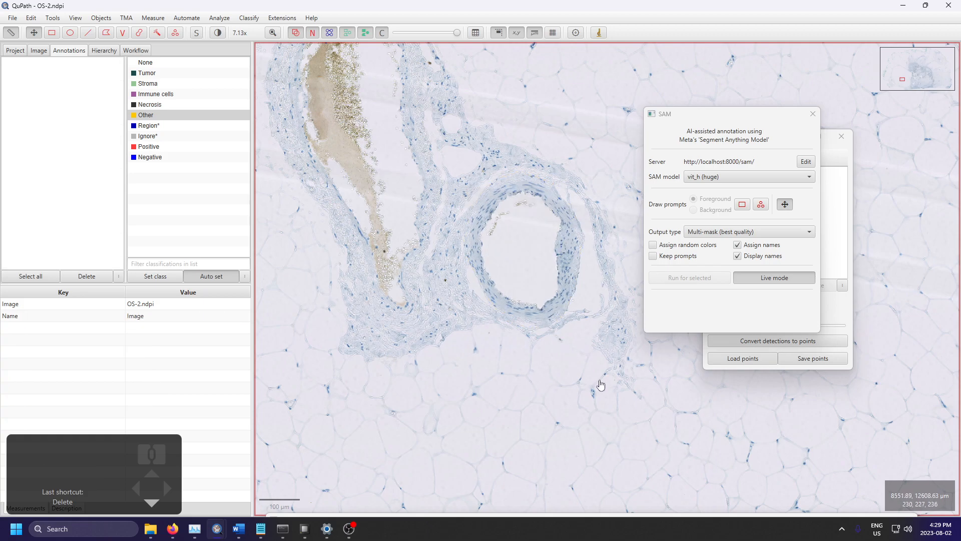
Step: Open the SAM extension's AutoMask dialog
{"action": "left_click_drag", "start_coordinate": [600, 386], "coordinate": [576, 208]}
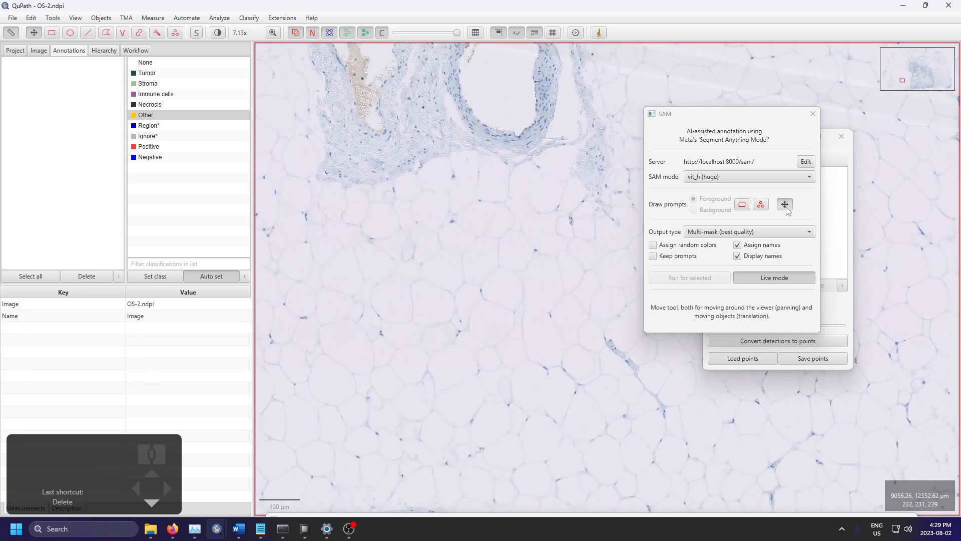
{"action": "left_click", "coordinate": [282, 18]}
{"action": "mouse_move", "coordinate": [245, 21]}
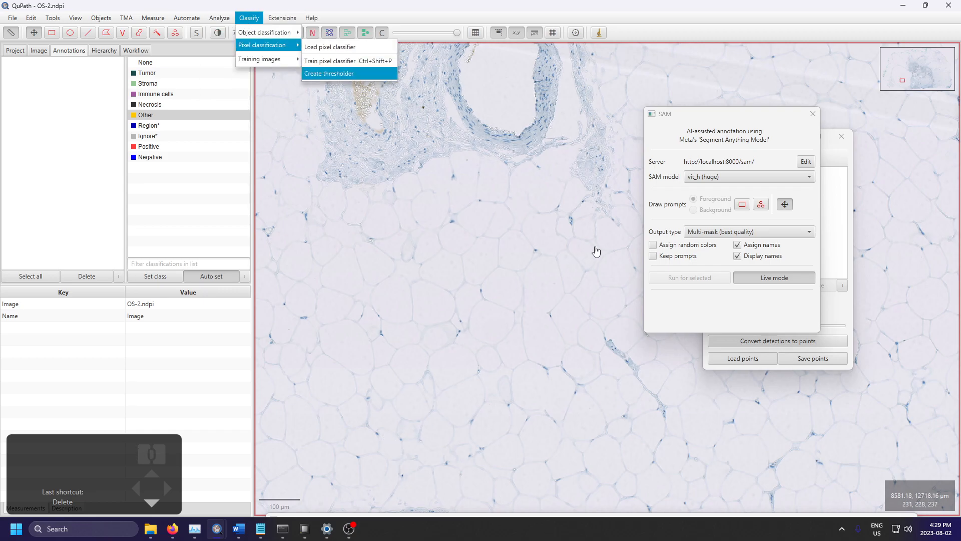
{"action": "scroll", "coordinate": [474, 316], "scroll_direction": "down", "scroll_amount": 5}
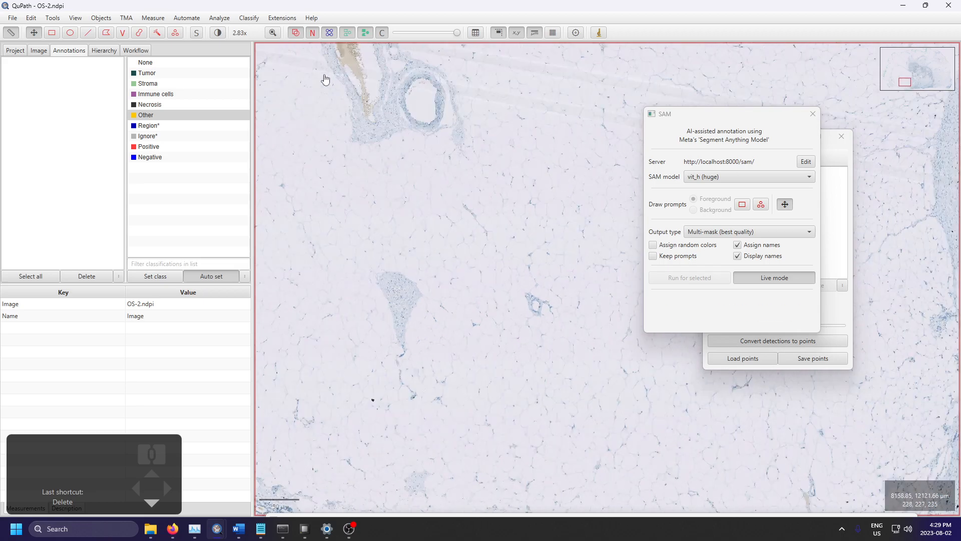
{"action": "left_click", "coordinate": [282, 17]}
{"action": "mouse_move", "coordinate": [248, 18]}
{"action": "mouse_move", "coordinate": [266, 47]}
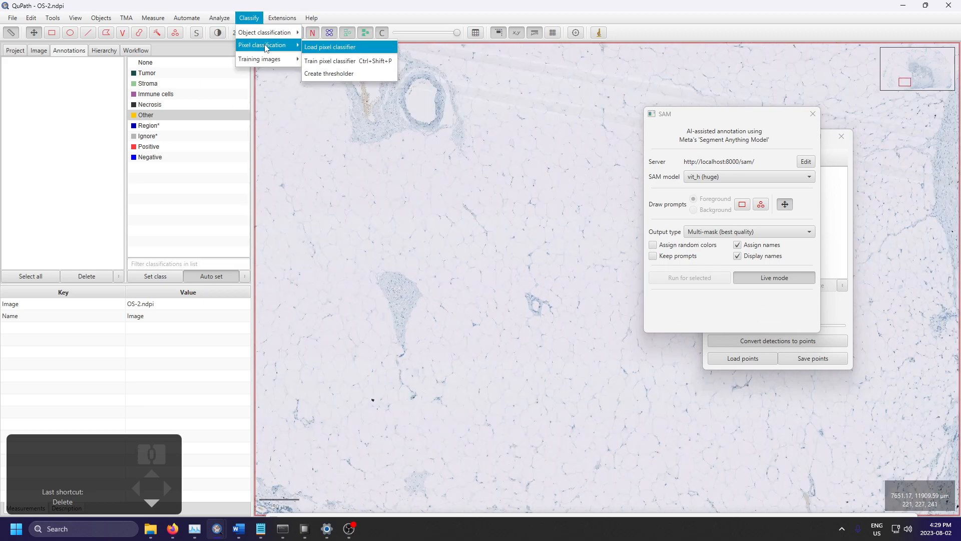
{"action": "mouse_move", "coordinate": [281, 18]}
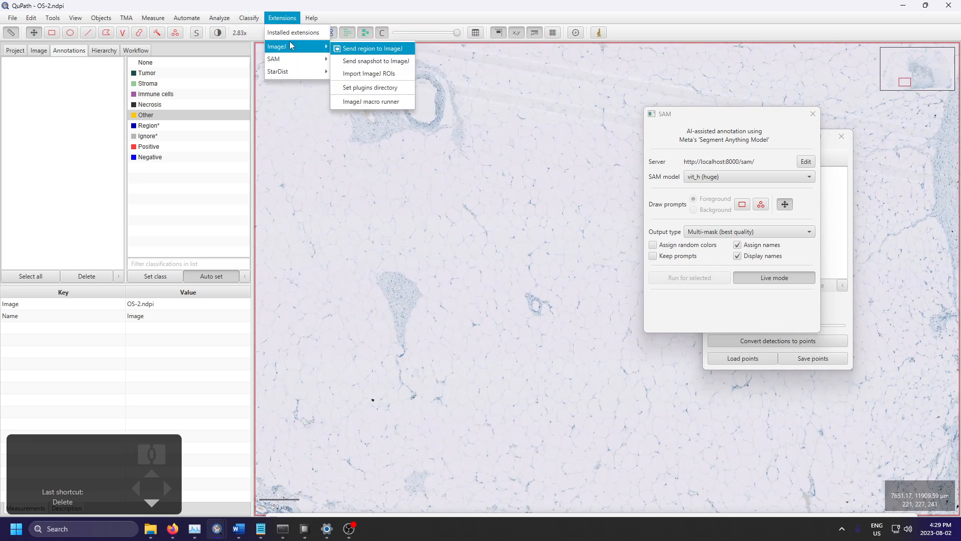
{"action": "left_click", "coordinate": [356, 71]}
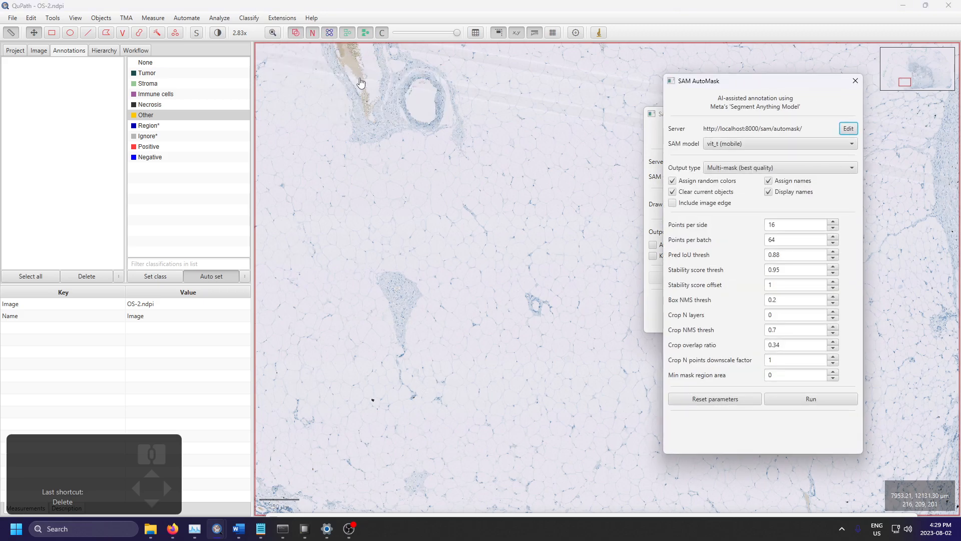
Step: Try to run SAM AutoMask on the fat cells beside the small vessel
{"action": "scroll", "coordinate": [492, 309], "scroll_direction": "up", "scroll_amount": 10}
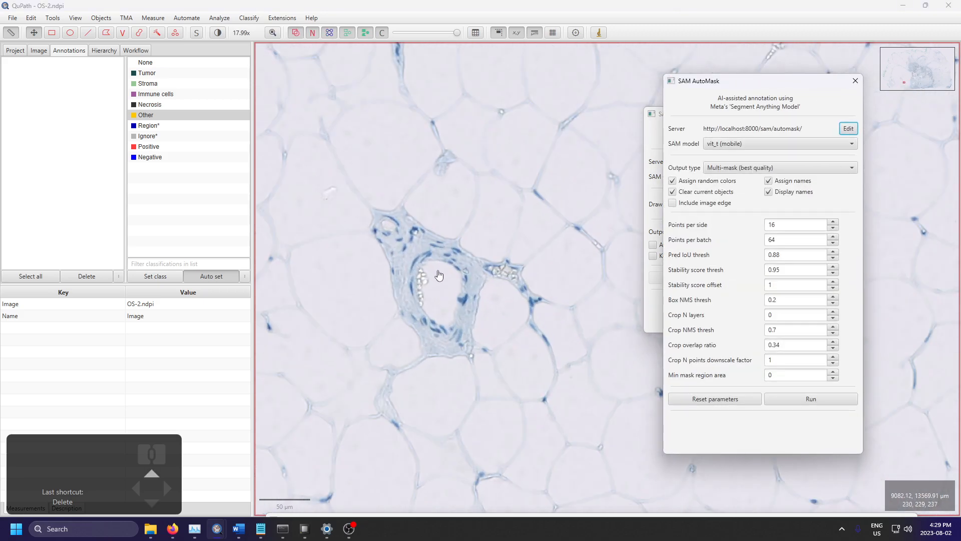
{"action": "left_click_drag", "start_coordinate": [475, 237], "coordinate": [345, 231]}
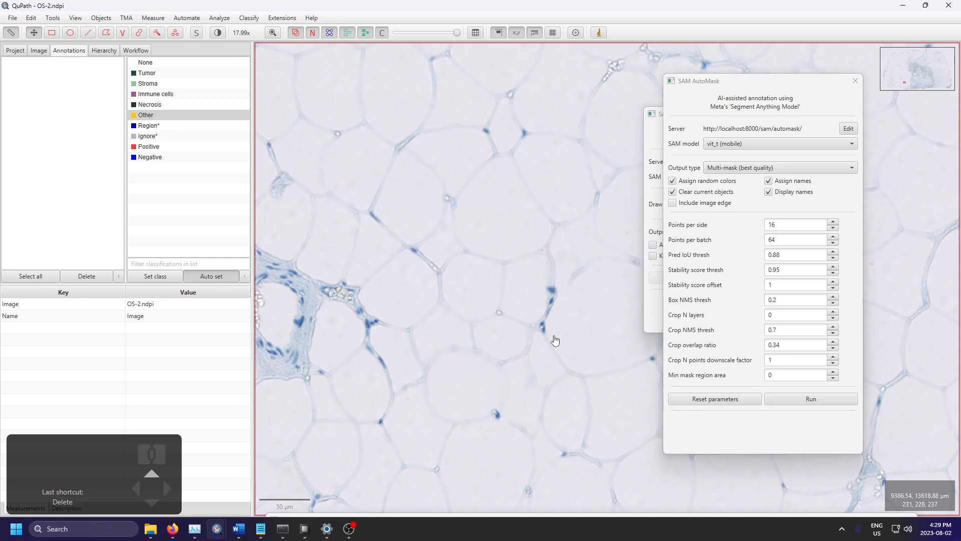
{"action": "left_click", "coordinate": [816, 402]}
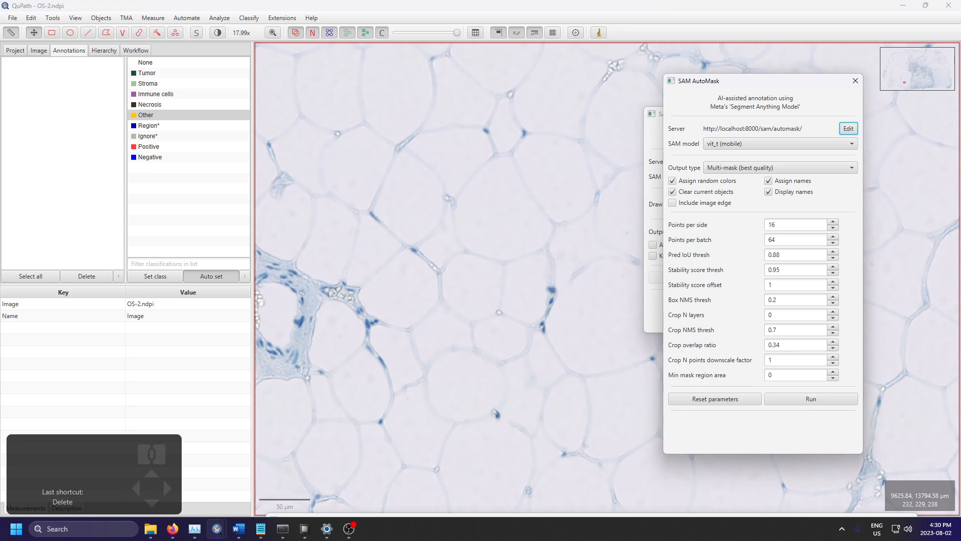
Step: Inspect the SAM server output in the Anaconda Prompt and minimize its window
{"action": "left_click", "coordinate": [290, 534]}
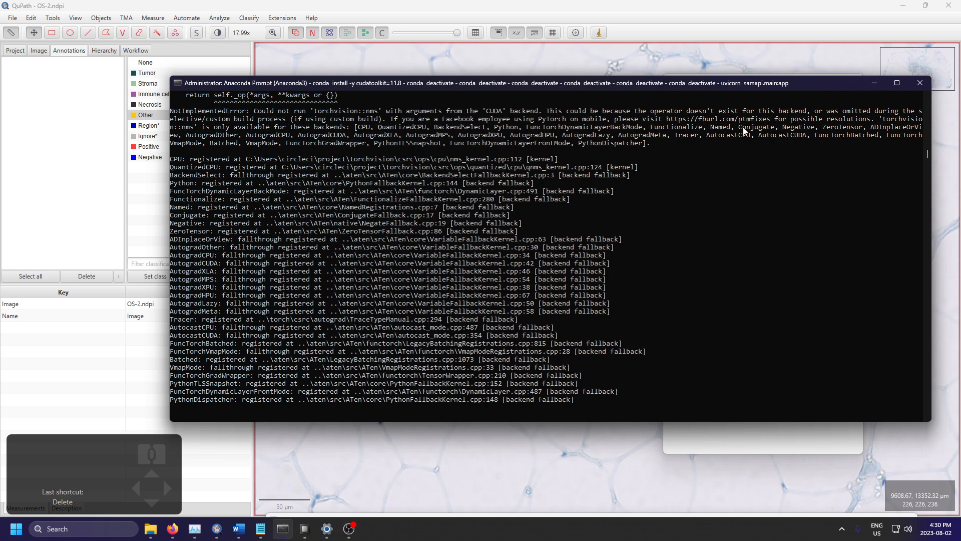
{"action": "left_click", "coordinate": [874, 88]}
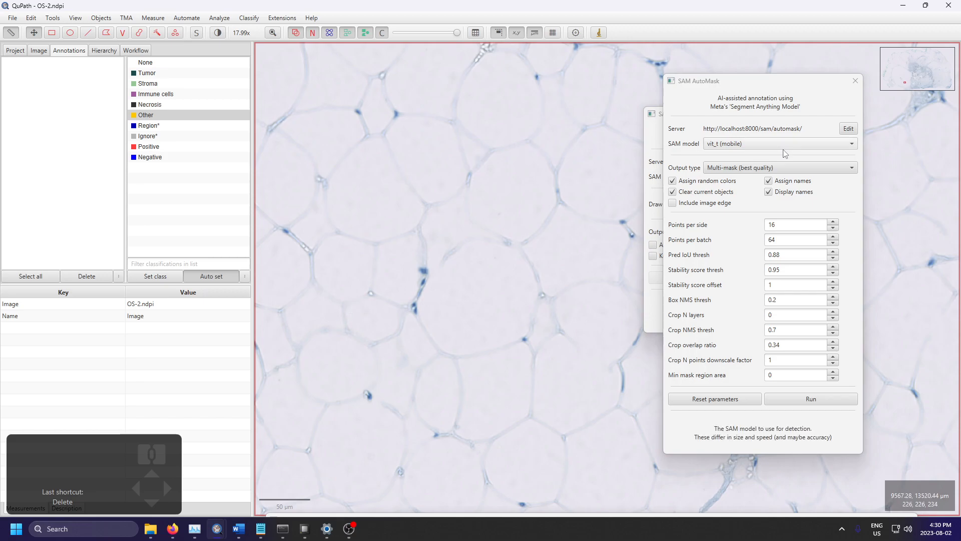
Step: Examine the AutoMask parameters from points per side down to stability score offset
{"action": "scroll", "coordinate": [437, 347], "scroll_direction": "down", "scroll_amount": 2}
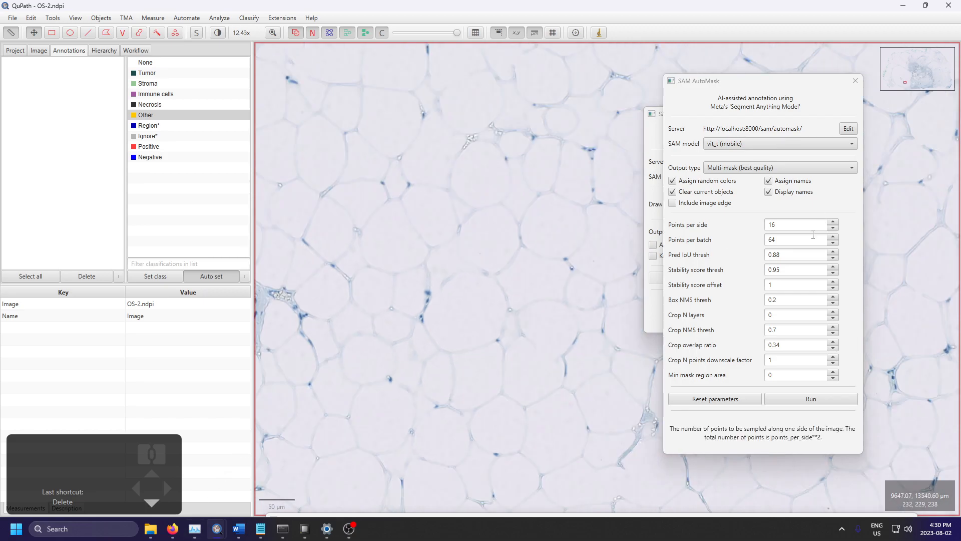
{"action": "left_click", "coordinate": [801, 225]}
{"action": "left_click", "coordinate": [802, 240]}
{"action": "left_click", "coordinate": [797, 256]}
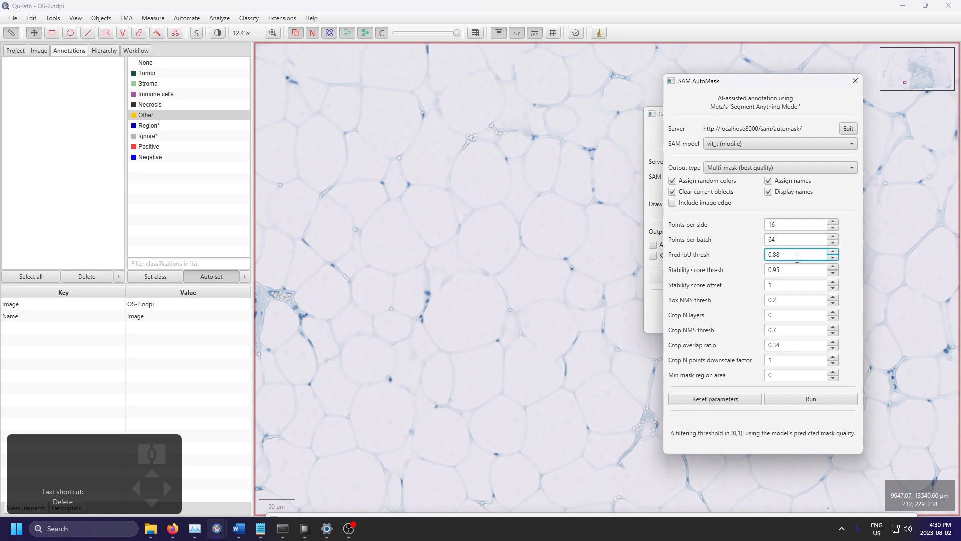
{"action": "left_click", "coordinate": [796, 270]}
{"action": "left_click", "coordinate": [794, 285]}
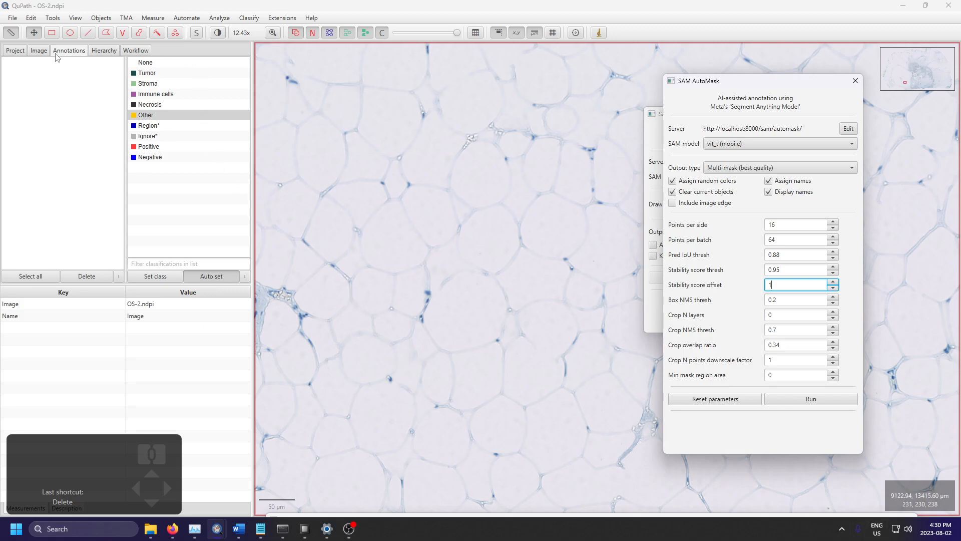
Step: Show the project's image list and close the SAM AutoMask and Counting windows
{"action": "left_click", "coordinate": [20, 51]}
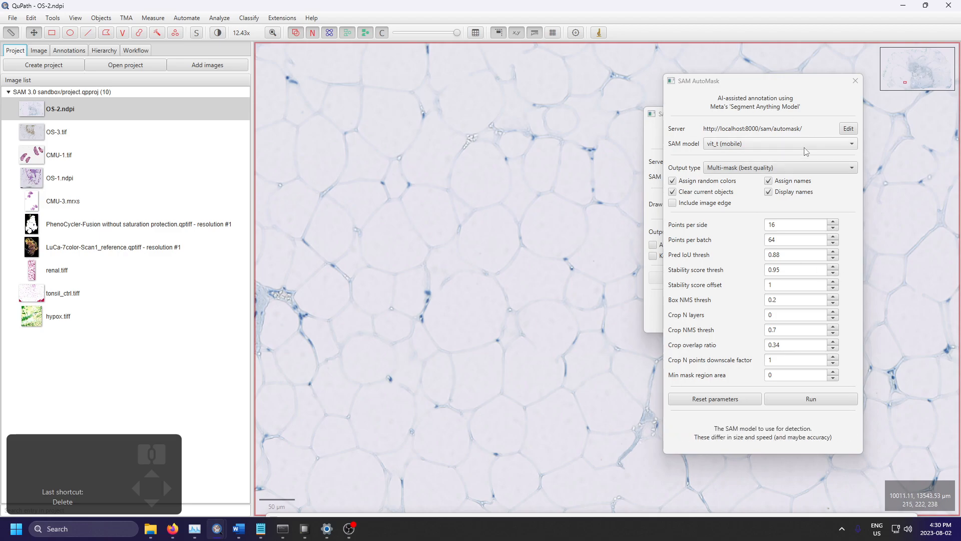
{"action": "left_click", "coordinate": [858, 85]}
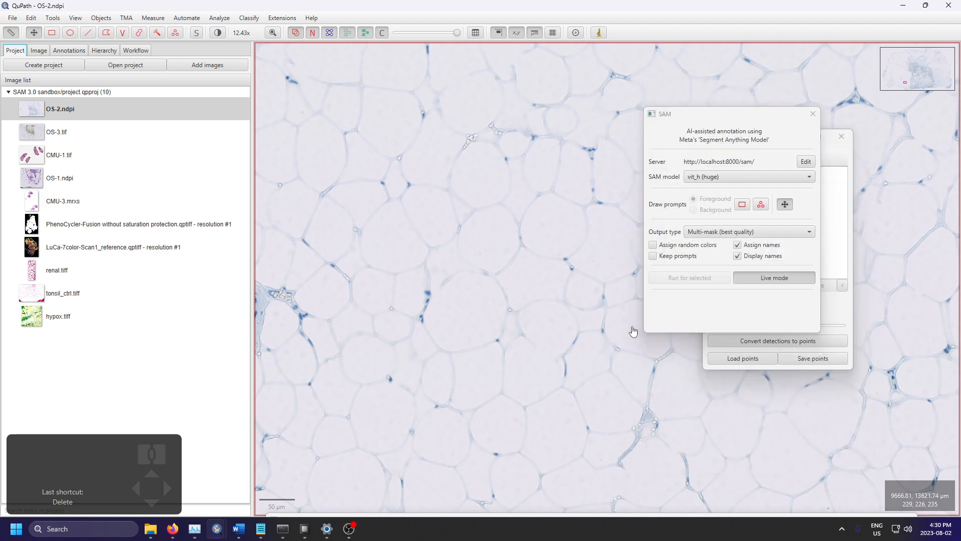
{"action": "left_click", "coordinate": [830, 170]}
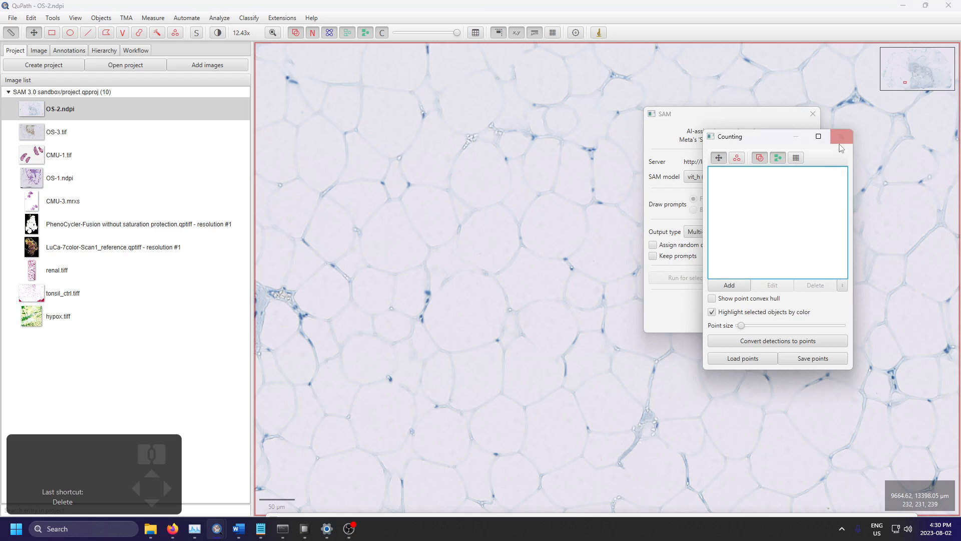
{"action": "left_click", "coordinate": [841, 135]}
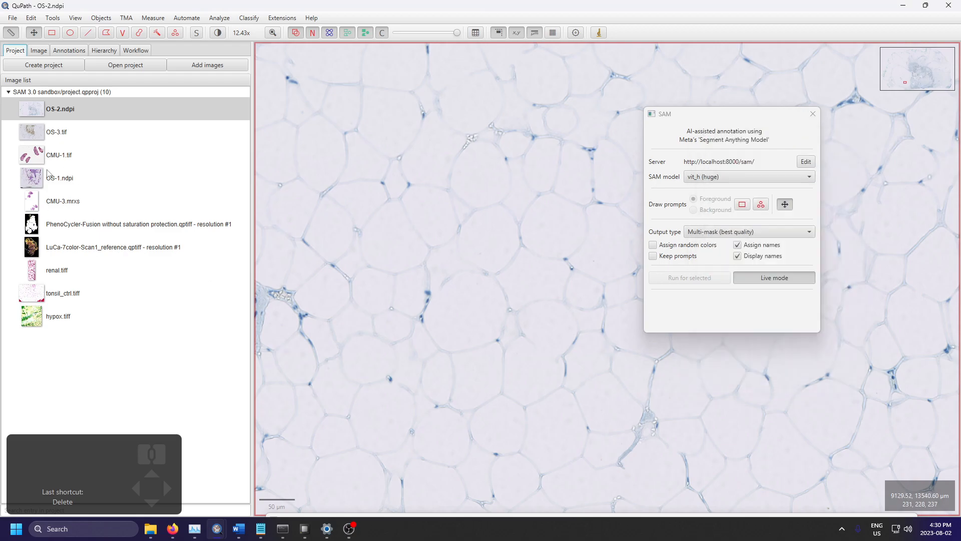
Step: Open CMU-1.tif from the project without saving changes to the current image
{"action": "left_click", "coordinate": [52, 154]}
{"action": "double_click", "coordinate": [52, 154]}
{"action": "left_click", "coordinate": [509, 280]}
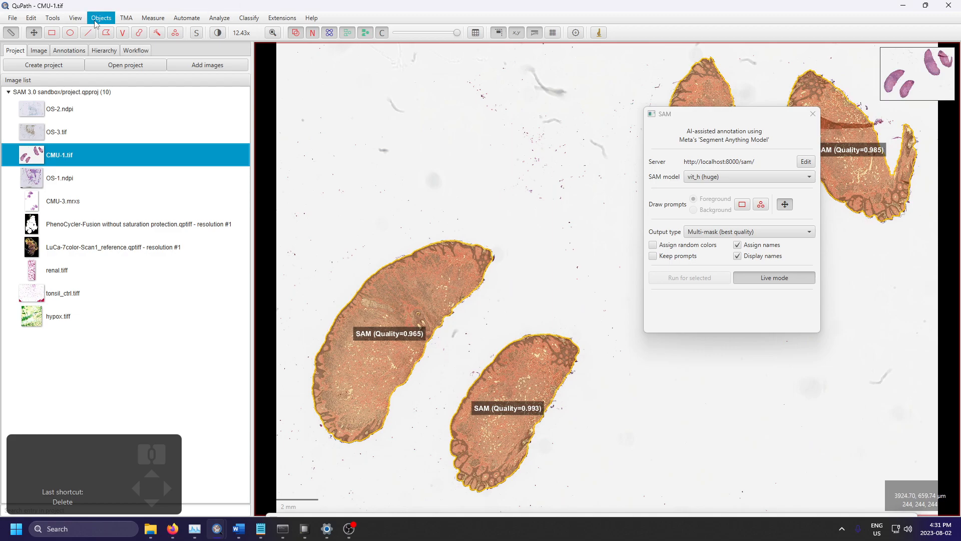
Step: Delete all existing annotations from CMU-1.tif
{"action": "left_click", "coordinate": [102, 17]}
{"action": "mouse_move", "coordinate": [103, 32]}
{"action": "left_click", "coordinate": [199, 53]}
{"action": "left_click", "coordinate": [508, 280]}
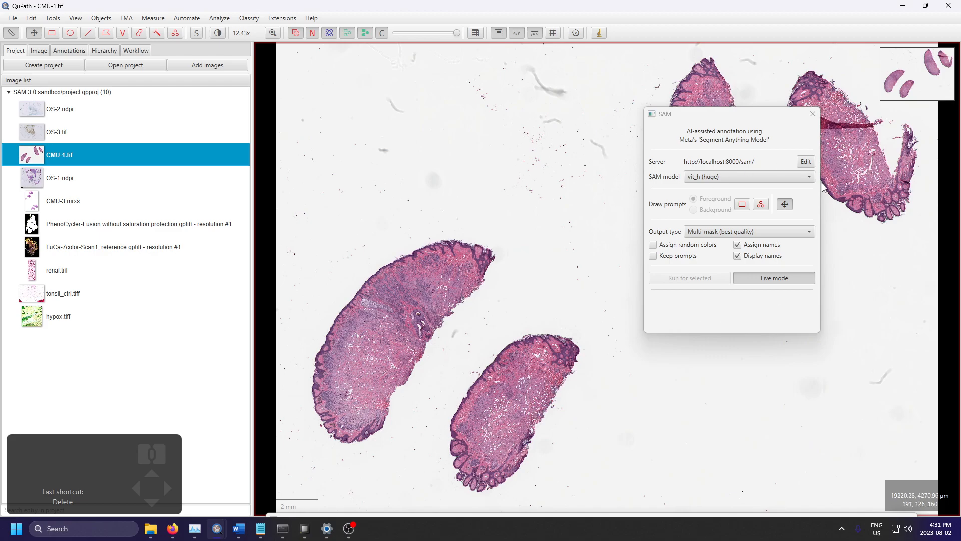
Step: Move the SAM dialog off the upper tissue, and segment the two lower-left tissue sections with separate rectangle prompts using vit_h (huge)
{"action": "left_click_drag", "start_coordinate": [711, 121], "coordinate": [705, 168]}
{"action": "left_click", "coordinate": [737, 250]}
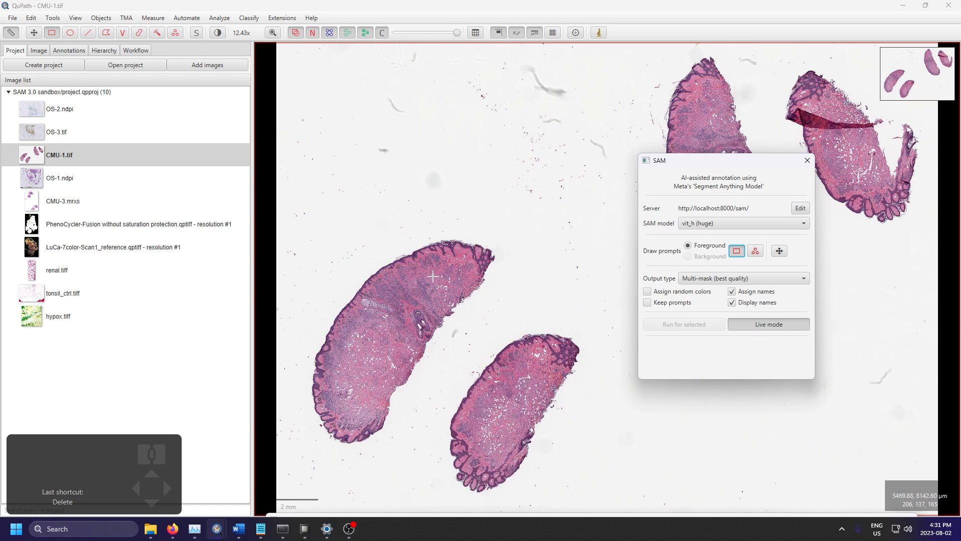
{"action": "scroll", "coordinate": [495, 225], "scroll_direction": "down", "scroll_amount": 2}
{"action": "scroll", "coordinate": [495, 226], "scroll_direction": "down", "scroll_amount": 1}
{"action": "left_click_drag", "start_coordinate": [499, 224], "coordinate": [396, 362]}
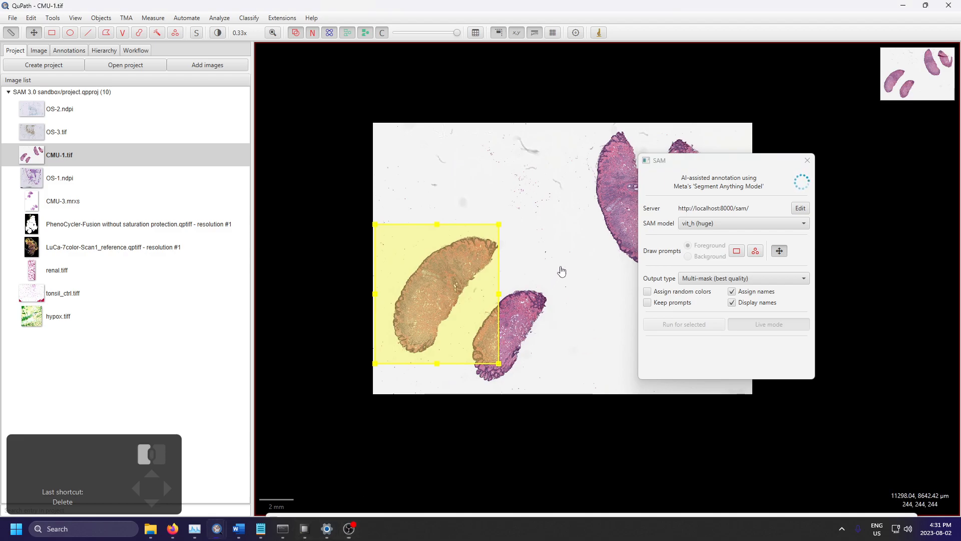
{"action": "key", "text": "r"}
{"action": "left_click_drag", "start_coordinate": [553, 276], "coordinate": [460, 381]}
Step: Segment the long upper tissue section with a rectangle prompt and delete the resulting mask
{"action": "left_click_drag", "start_coordinate": [480, 216], "coordinate": [298, 260]}
{"action": "key", "text": "r"}
{"action": "left_click_drag", "start_coordinate": [360, 169], "coordinate": [586, 328]}
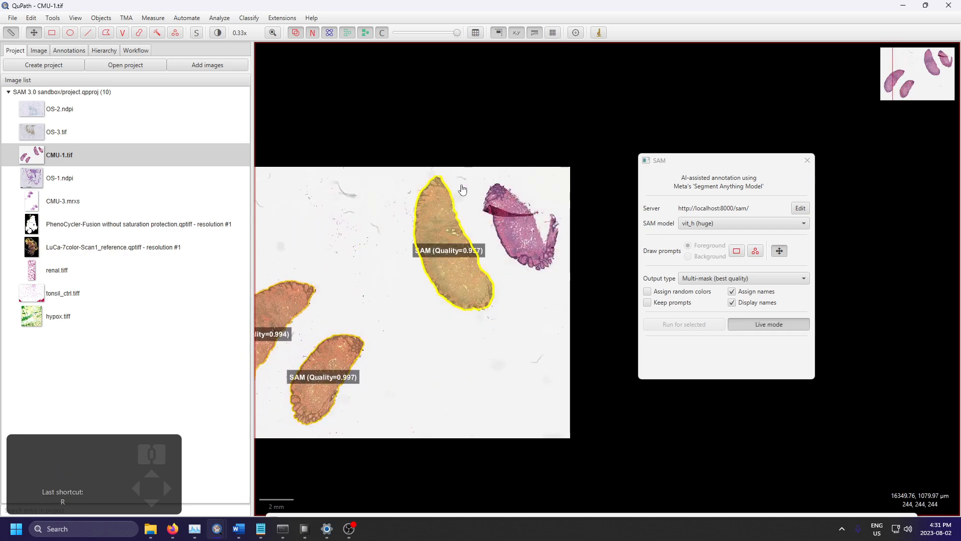
{"action": "left_click", "coordinate": [449, 221]}
{"action": "key", "text": "Delete"}
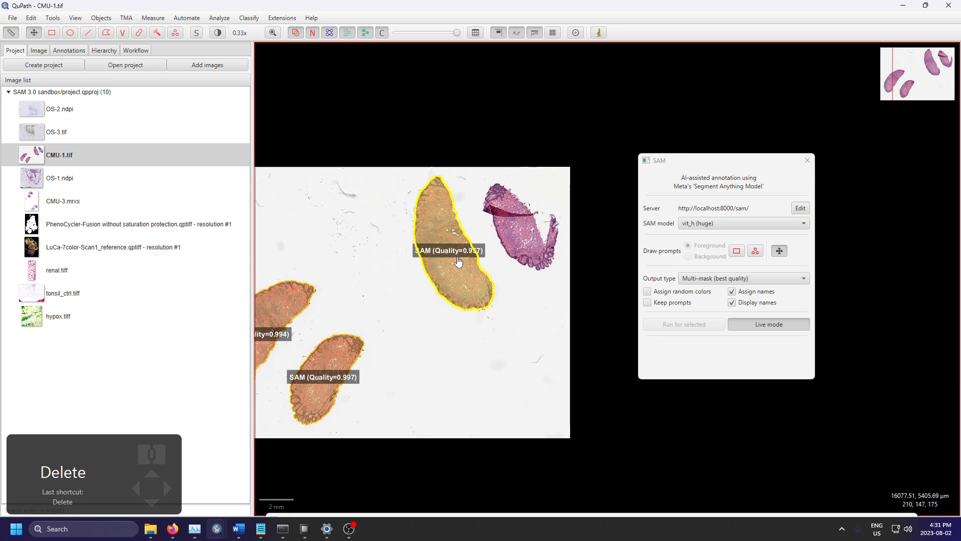
Step: Draw a new rectangle prompt around the long upper tissue section with the whole slide in view to segment it
{"action": "scroll", "coordinate": [479, 358], "scroll_direction": "down", "scroll_amount": 1}
{"action": "left_click_drag", "start_coordinate": [479, 360], "coordinate": [590, 317]}
{"action": "left_click", "coordinate": [484, 322]}
{"action": "left_click_drag", "start_coordinate": [559, 249], "coordinate": [496, 271]}
{"action": "scroll", "coordinate": [496, 270], "scroll_direction": "up", "scroll_amount": 1}
{"action": "key", "text": "r"}
{"action": "mouse_move", "coordinate": [432, 230]}
{"action": "left_mouse_down"}
{"action": "mouse_move", "coordinate": [527, 376]}
{"action": "mouse_move", "coordinate": [519, 372]}
{"action": "left_mouse_up"}
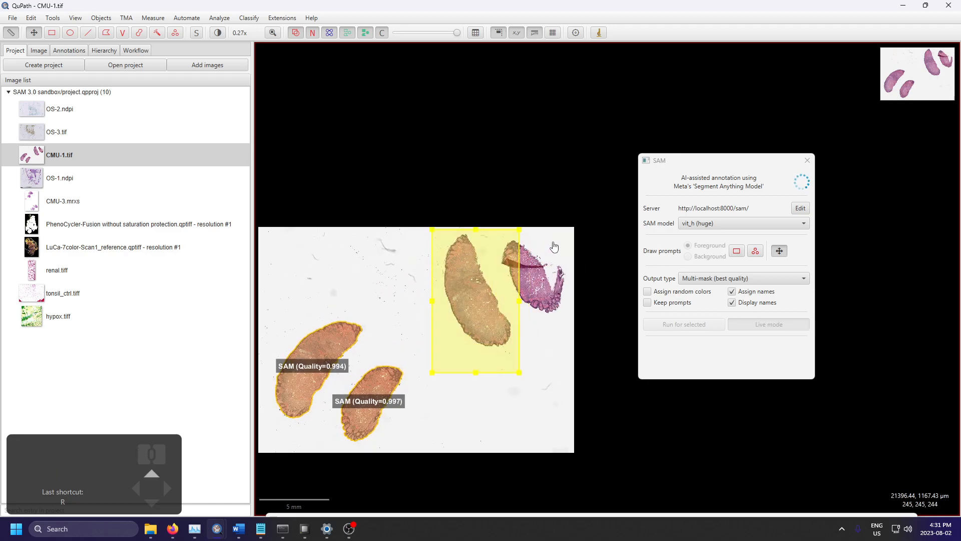
Step: Segment the folded tissue section in the slide's upper-right corner with a rectangle prompt and check its outline
{"action": "left_click_drag", "start_coordinate": [496, 233], "coordinate": [573, 321]}
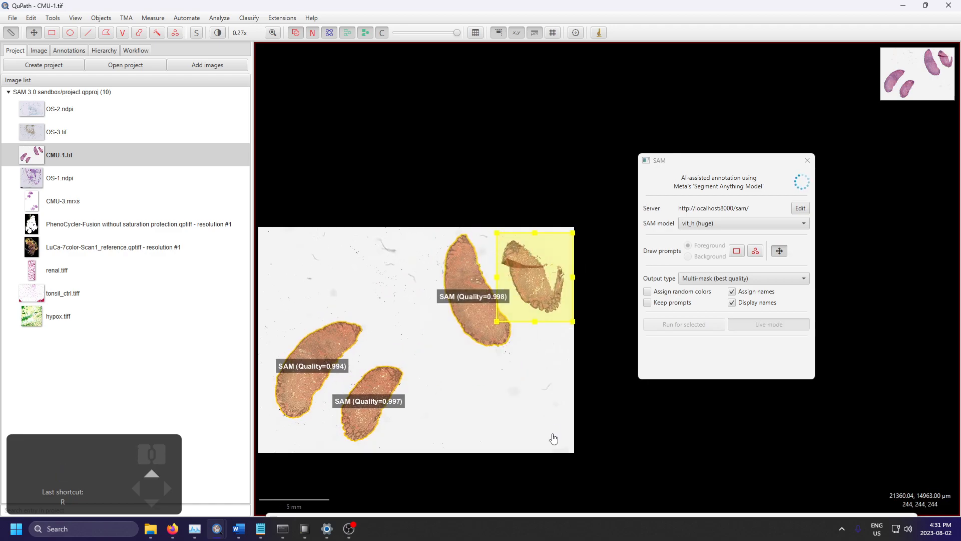
{"action": "scroll", "coordinate": [550, 231], "scroll_direction": "up", "scroll_amount": 4}
{"action": "scroll", "coordinate": [506, 211], "scroll_direction": "down", "scroll_amount": 1}
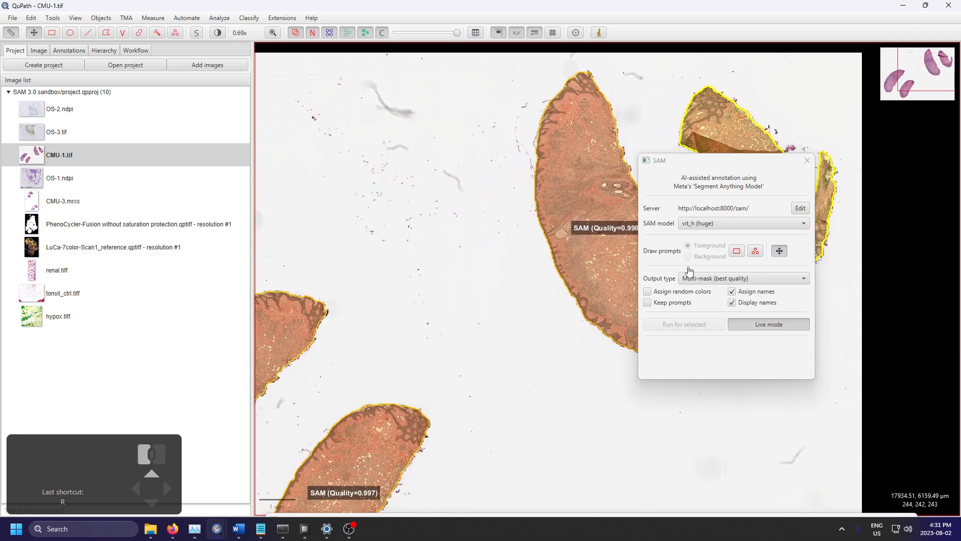
{"action": "scroll", "coordinate": [420, 260], "scroll_direction": "down", "scroll_amount": 3}
{"action": "mouse_move", "coordinate": [579, 354]}
{"action": "left_mouse_down"}
{"action": "mouse_move", "coordinate": [554, 452]}
{"action": "mouse_move", "coordinate": [464, 277]}
{"action": "left_mouse_up"}
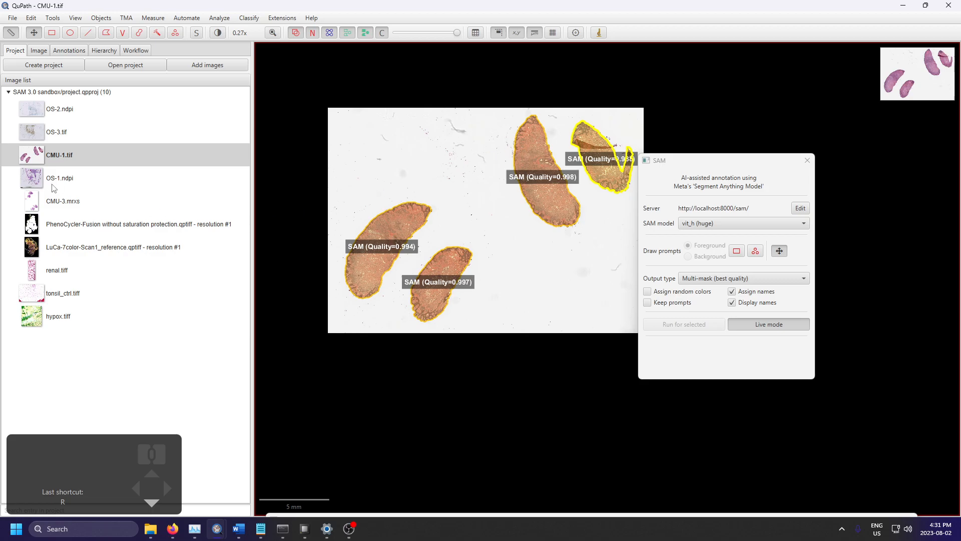
Step: Open OS-1.ndpi from the project without saving the changes to CMU-1.tif
{"action": "double_click", "coordinate": [92, 177]}
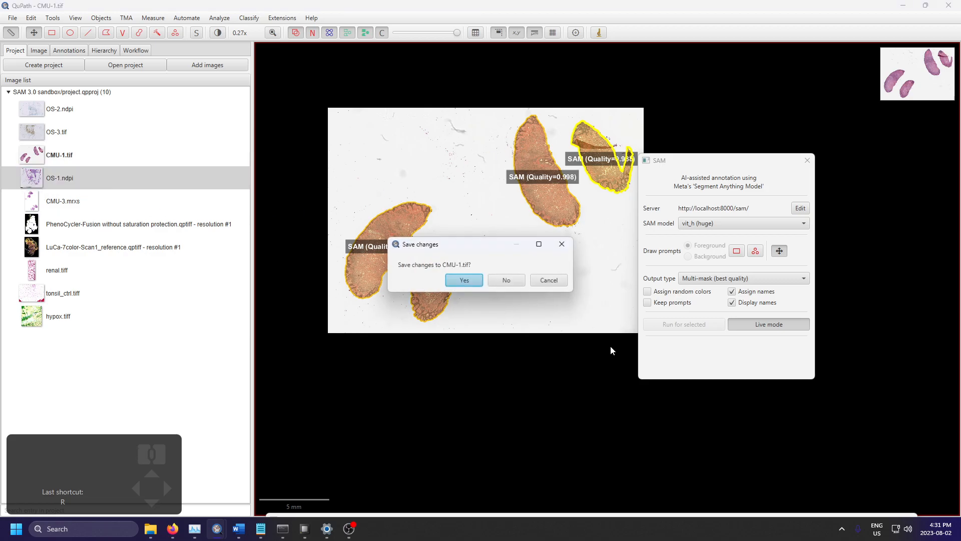
{"action": "left_click", "coordinate": [507, 280]}
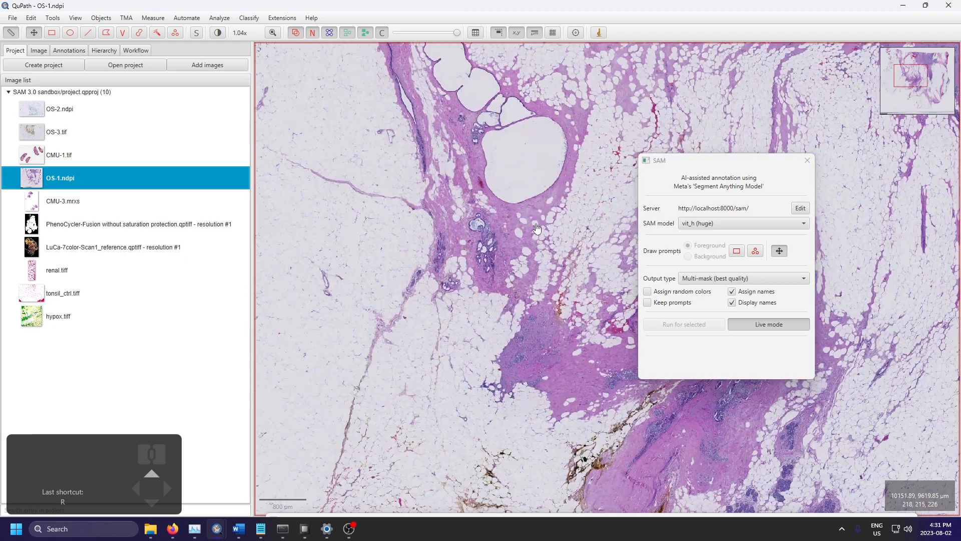
Step: Draw a rectangle prompt around the blood-filled vessel beside the large cystic space to segment it
{"action": "scroll", "coordinate": [537, 228], "scroll_direction": "up", "scroll_amount": 5}
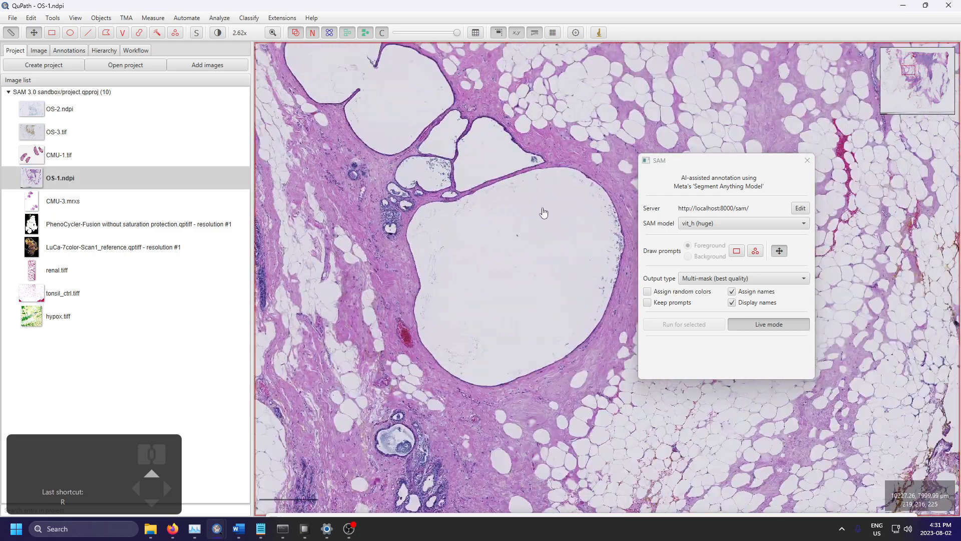
{"action": "left_click_drag", "start_coordinate": [451, 253], "coordinate": [570, 155]}
{"action": "scroll", "coordinate": [556, 370], "scroll_direction": "up", "scroll_amount": 5}
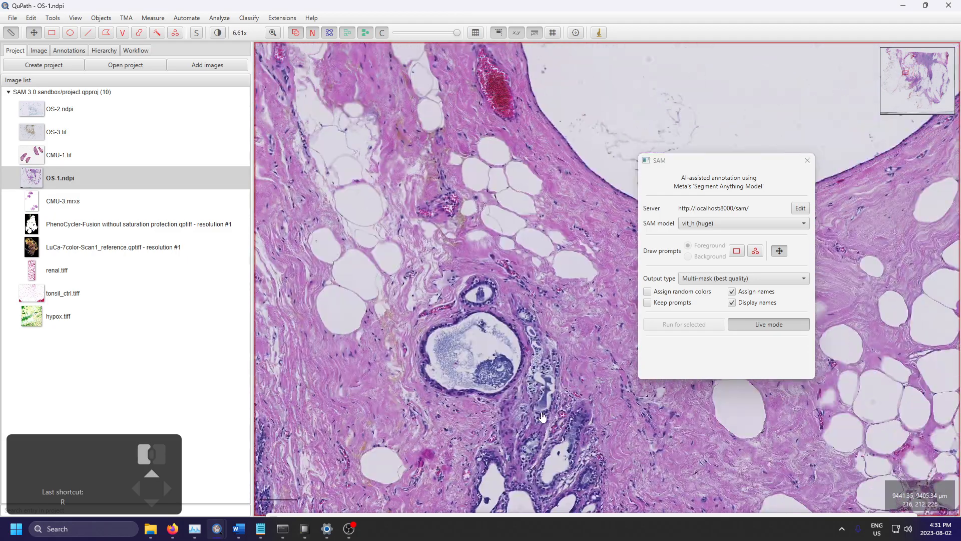
{"action": "left_click_drag", "start_coordinate": [558, 373], "coordinate": [476, 500]}
{"action": "left_click_drag", "start_coordinate": [341, 345], "coordinate": [471, 183]}
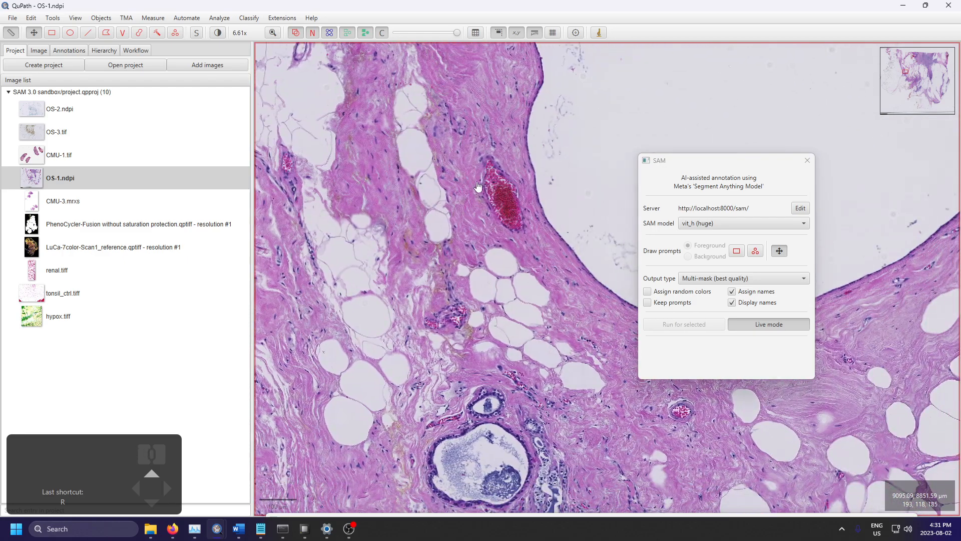
{"action": "scroll", "coordinate": [478, 212], "scroll_direction": "up", "scroll_amount": 3}
{"action": "scroll", "coordinate": [476, 221], "scroll_direction": "down", "scroll_amount": 4}
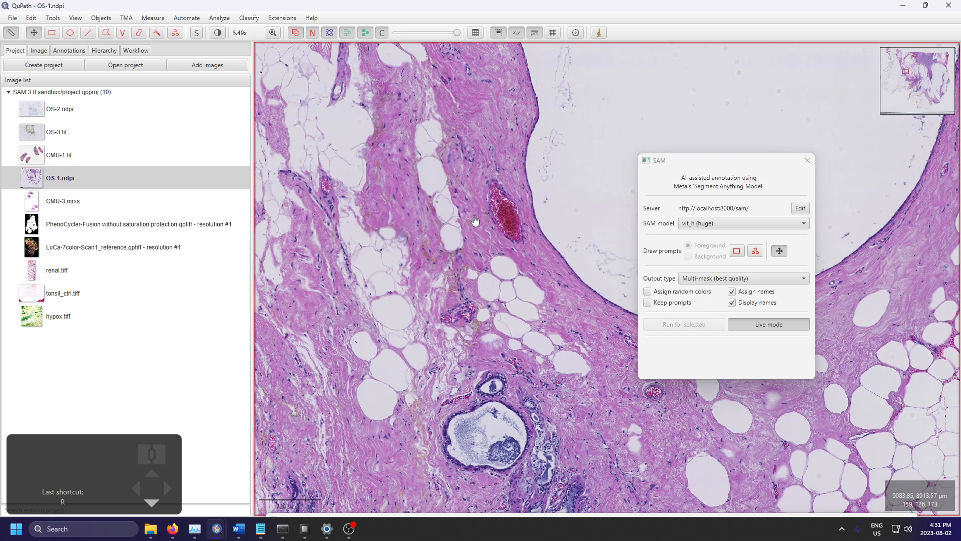
{"action": "scroll", "coordinate": [476, 224], "scroll_direction": "up", "scroll_amount": 5}
{"action": "key", "text": "e"}
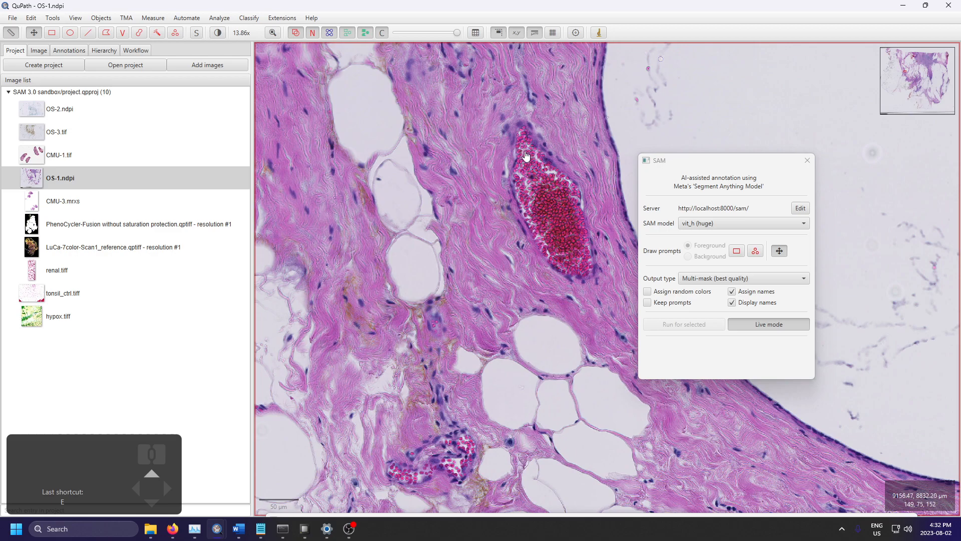
{"action": "key", "text": "r"}
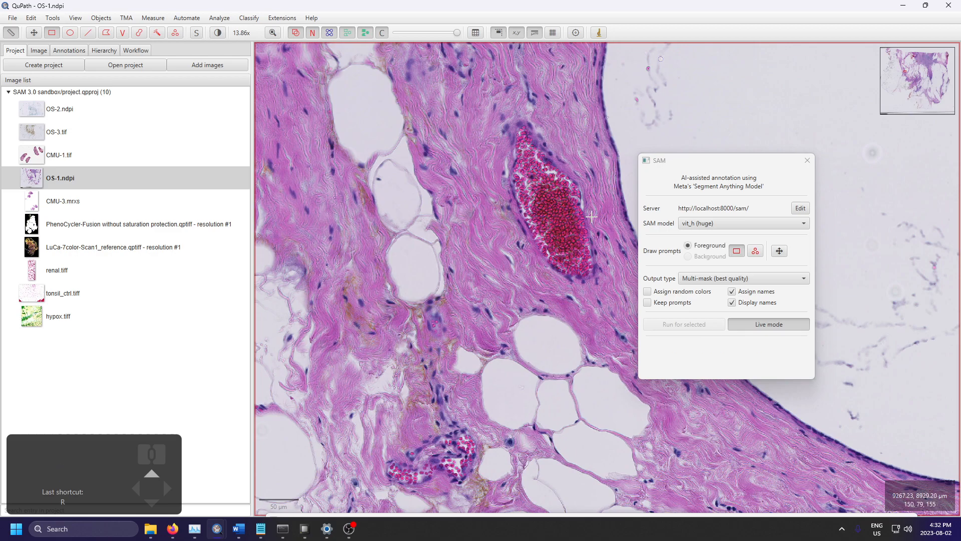
{"action": "left_click_drag", "start_coordinate": [479, 103], "coordinate": [623, 309]}
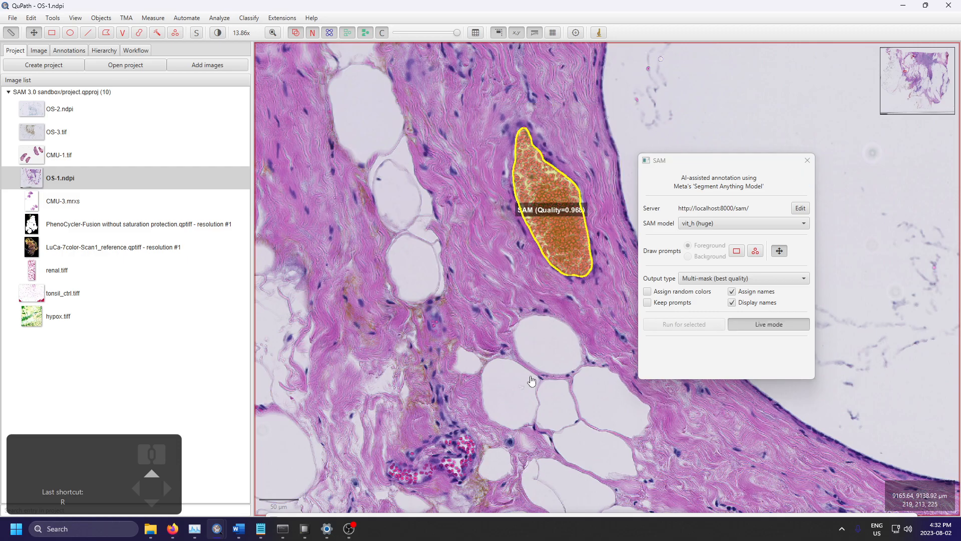
Step: Segment the three uppermost fat cells in the cluster below the vessel with individual rectangle prompts
{"action": "scroll", "coordinate": [520, 357], "scroll_direction": "down", "scroll_amount": 1}
{"action": "left_click_drag", "start_coordinate": [530, 362], "coordinate": [521, 230]}
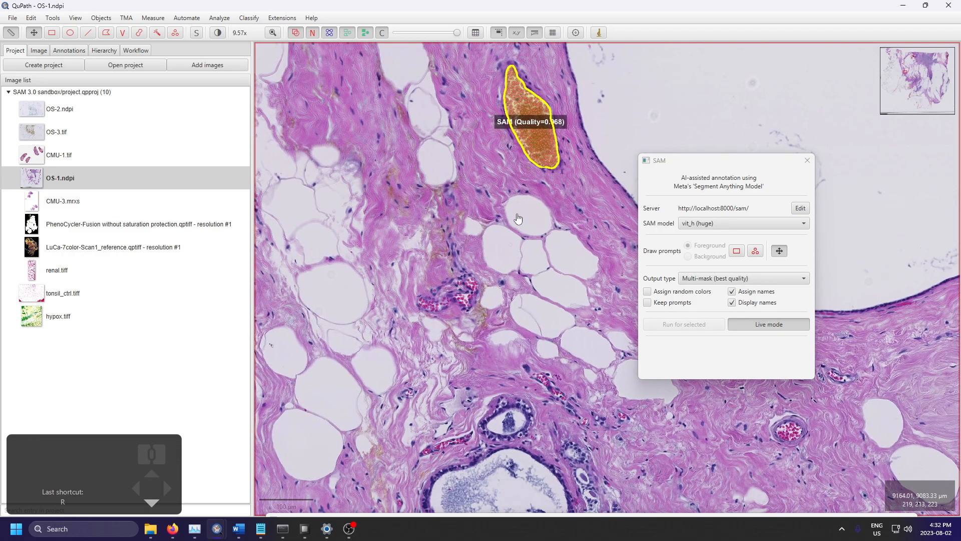
{"action": "scroll", "coordinate": [519, 218], "scroll_direction": "up", "scroll_amount": 1}
{"action": "scroll", "coordinate": [546, 284], "scroll_direction": "down", "scroll_amount": 2}
{"action": "left_click_drag", "start_coordinate": [546, 285], "coordinate": [466, 289]}
{"action": "key", "text": "r"}
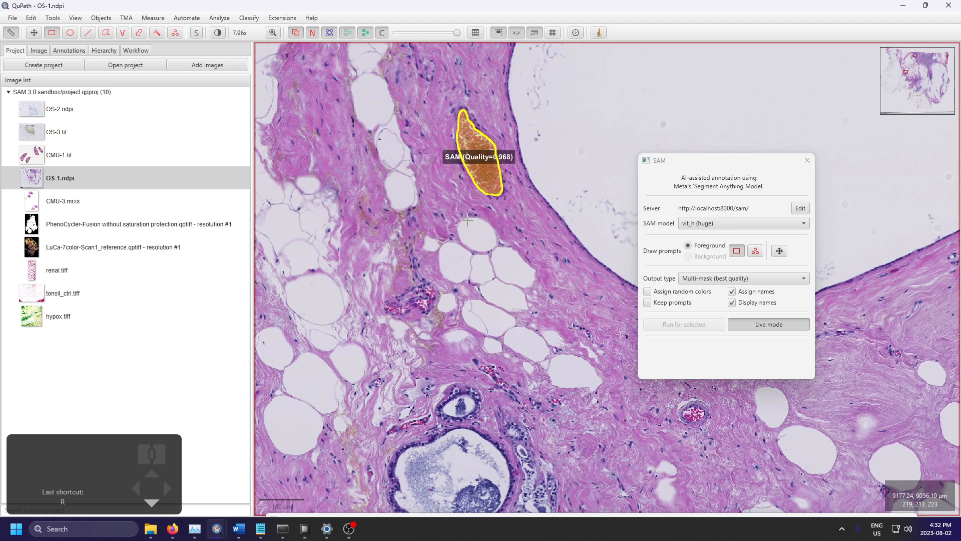
{"action": "left_click_drag", "start_coordinate": [454, 209], "coordinate": [521, 270]}
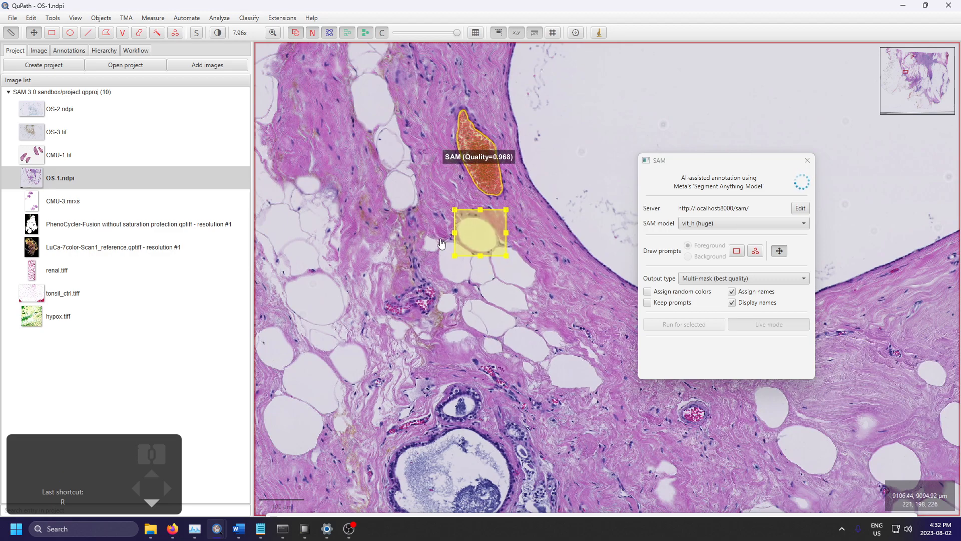
{"action": "key", "text": "r"}
{"action": "left_click_drag", "start_coordinate": [432, 235], "coordinate": [476, 294]}
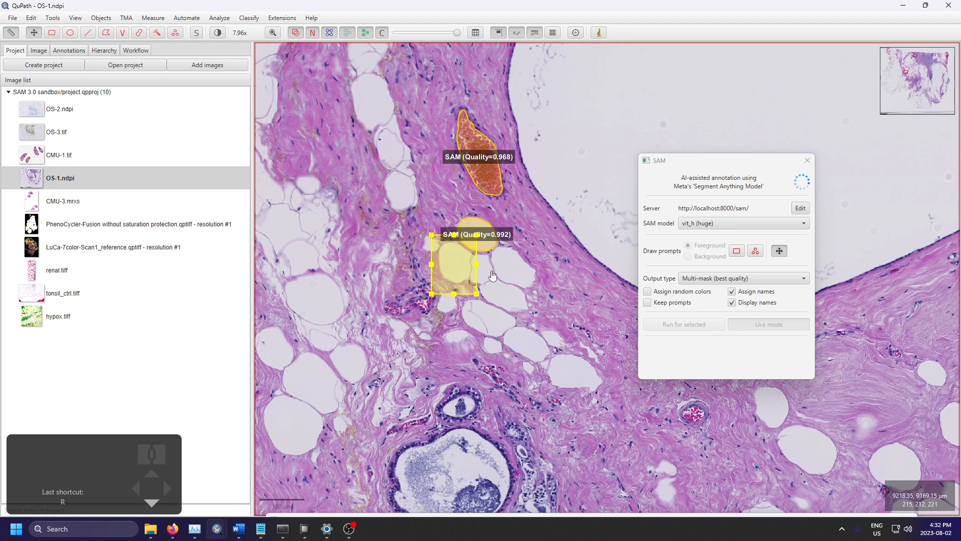
{"action": "key", "text": "r"}
{"action": "left_click_drag", "start_coordinate": [465, 250], "coordinate": [491, 289]}
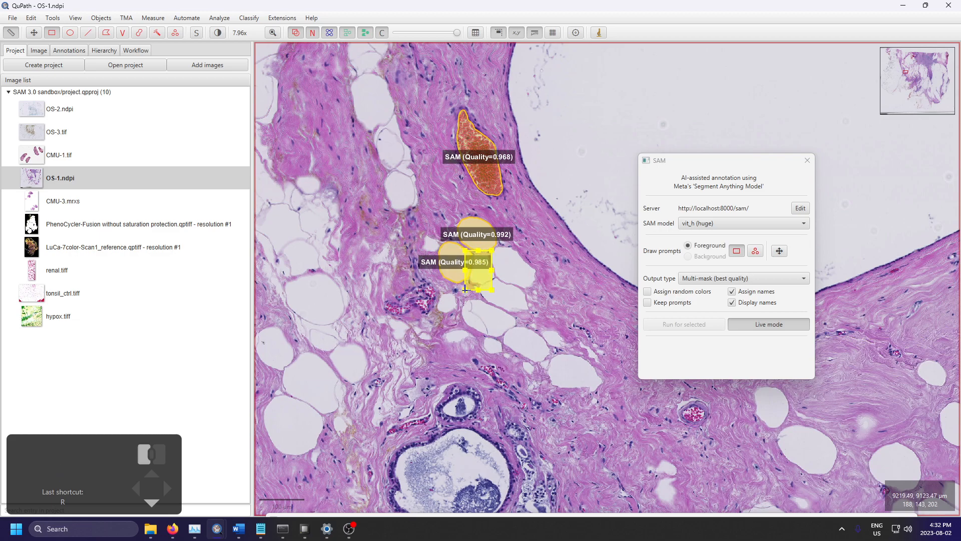
Step: Draw further rectangle prompts around the neighbouring fat cells, continuing down the cluster
{"action": "key", "text": "r"}
{"action": "mouse_move", "coordinate": [535, 239]}
{"action": "left_mouse_down"}
{"action": "mouse_move", "coordinate": [488, 296]}
{"action": "mouse_move", "coordinate": [531, 314]}
{"action": "mouse_move", "coordinate": [473, 276]}
{"action": "mouse_move", "coordinate": [530, 346]}
{"action": "mouse_move", "coordinate": [493, 361]}
{"action": "mouse_move", "coordinate": [492, 316]}
{"action": "left_mouse_up"}
{"action": "key", "text": "r"}
{"action": "key", "text": "r"}
{"action": "key", "text": "r"}
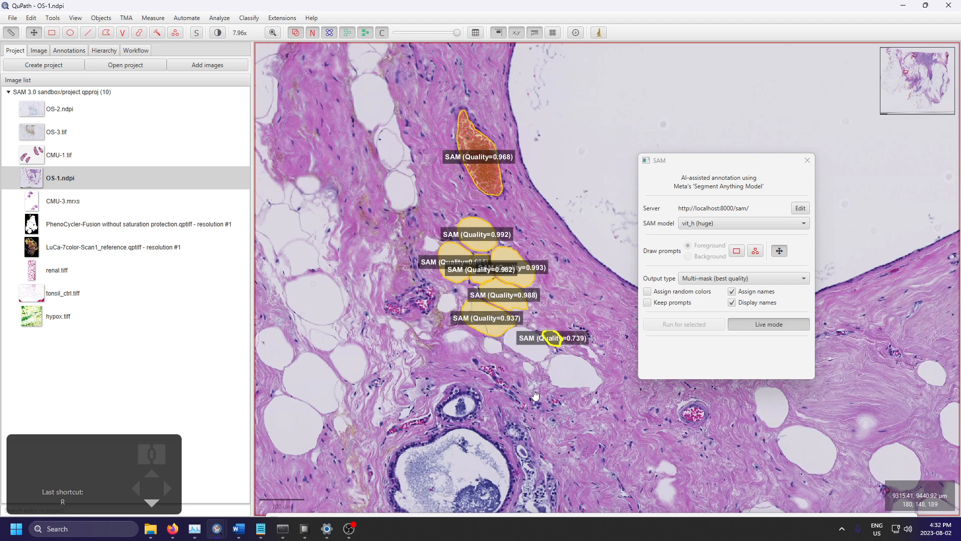
Step: Undo the last two fat-cell masks and draw new rectangle prompts around the three lowest fat cells in the cluster
{"action": "key", "text": "ctrl+z"}
{"action": "left_click", "coordinate": [478, 309]}
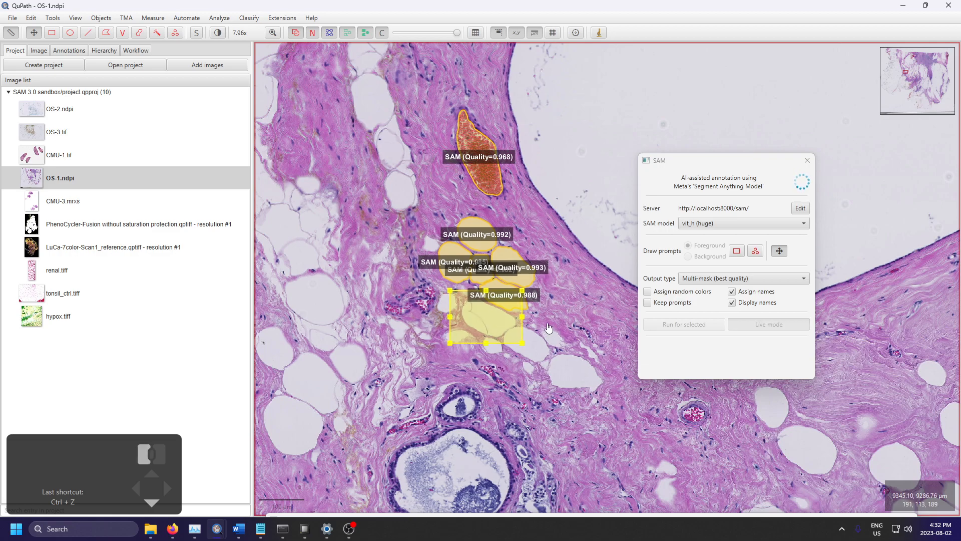
{"action": "key", "text": "r"}
{"action": "left_click_drag", "start_coordinate": [559, 362], "coordinate": [494, 324]}
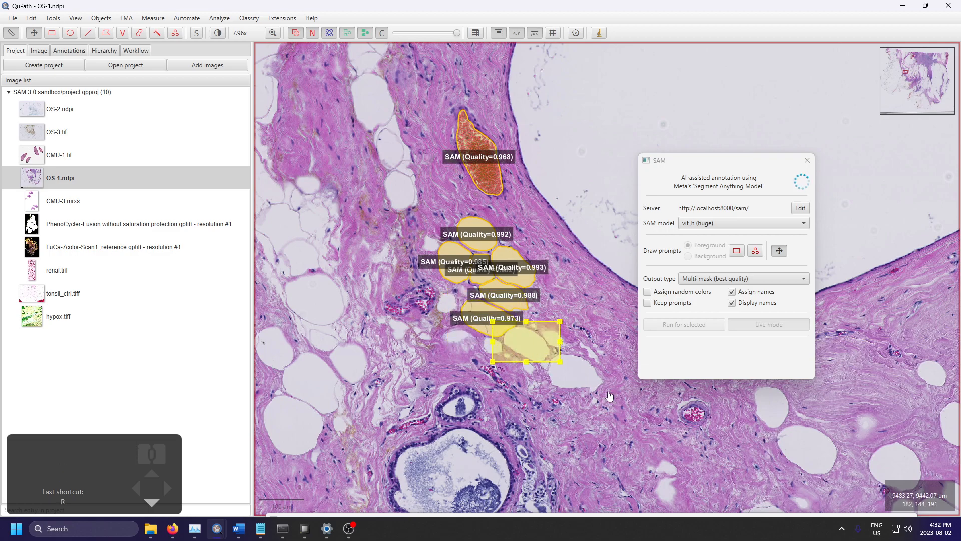
{"action": "left_click_drag", "start_coordinate": [607, 390], "coordinate": [560, 362]}
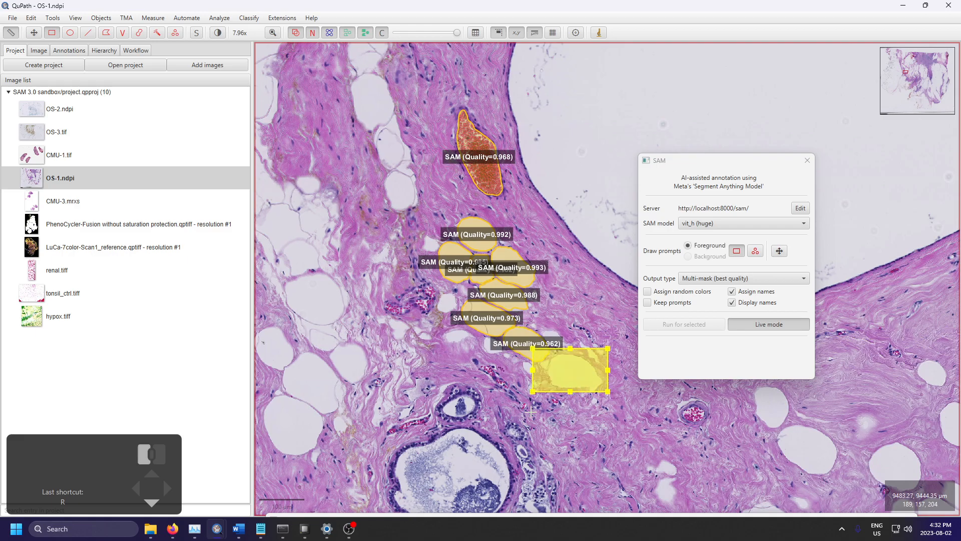
Step: Paint over the large isolated fat cell below the cystic space by hand with the Brush tool
{"action": "scroll", "coordinate": [505, 468], "scroll_direction": "up", "scroll_amount": 2}
{"action": "scroll", "coordinate": [507, 471], "scroll_direction": "up", "scroll_amount": 3}
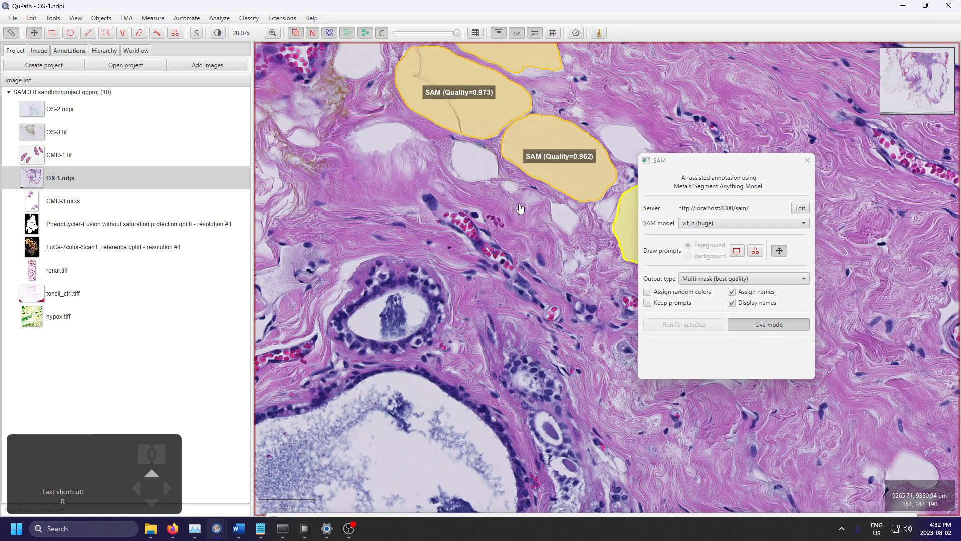
{"action": "left_click_drag", "start_coordinate": [499, 219], "coordinate": [493, 445]}
{"action": "scroll", "coordinate": [524, 215], "scroll_direction": "down", "scroll_amount": 5}
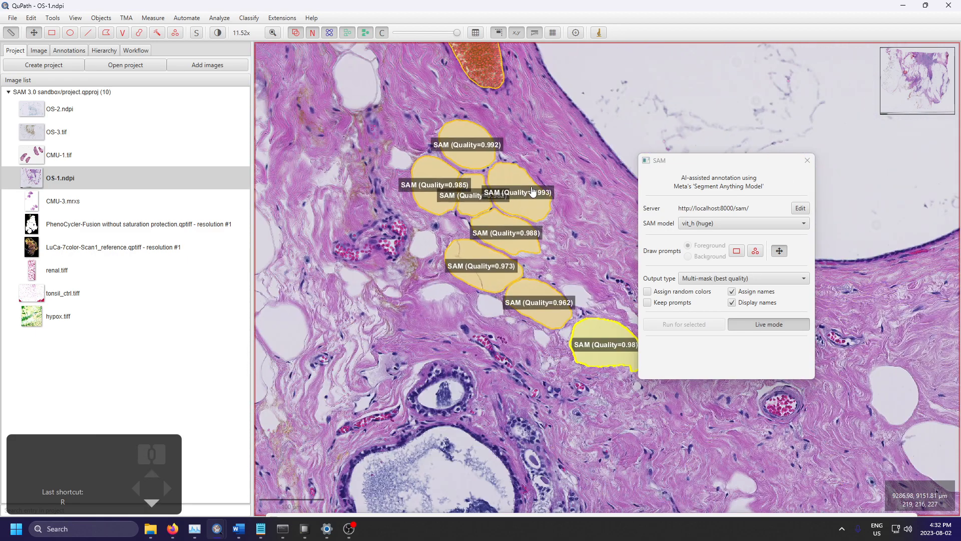
{"action": "scroll", "coordinate": [360, 252], "scroll_direction": "down", "scroll_amount": 2}
{"action": "left_click", "coordinate": [140, 33]}
{"action": "scroll", "coordinate": [410, 308], "scroll_direction": "down", "scroll_amount": 5}
{"action": "scroll", "coordinate": [539, 351], "scroll_direction": "up", "scroll_amount": 4}
{"action": "scroll", "coordinate": [512, 342], "scroll_direction": "up", "scroll_amount": 4}
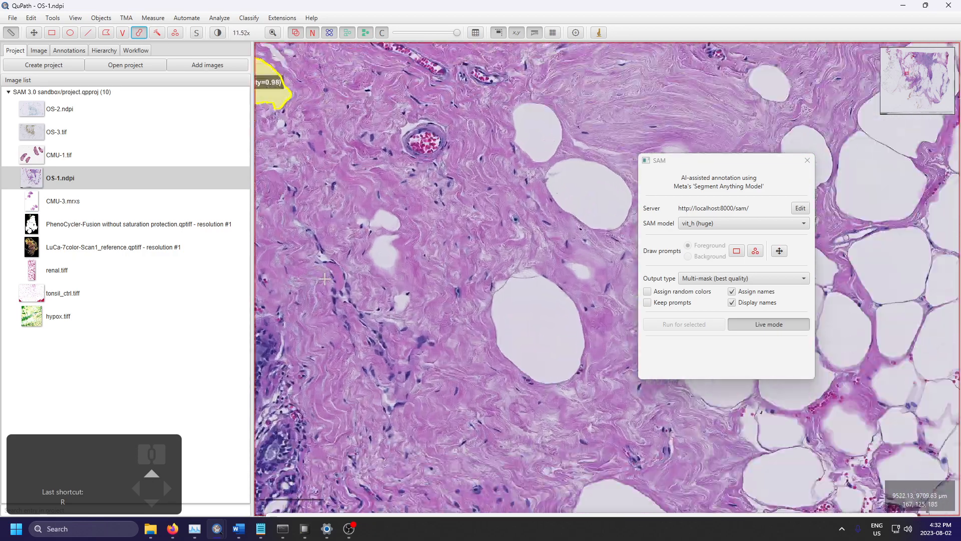
{"action": "scroll", "coordinate": [586, 330], "scroll_direction": "down", "scroll_amount": 3}
{"action": "left_click", "coordinate": [574, 342]}
{"action": "mouse_move", "coordinate": [574, 342]}
{"action": "left_mouse_down"}
{"action": "mouse_move", "coordinate": [577, 320]}
{"action": "mouse_move", "coordinate": [562, 326]}
{"action": "mouse_move", "coordinate": [561, 346]}
{"action": "mouse_move", "coordinate": [579, 365]}
{"action": "mouse_move", "coordinate": [598, 355]}
{"action": "left_mouse_up"}
{"action": "scroll", "coordinate": [578, 288], "scroll_direction": "down", "scroll_amount": 3}
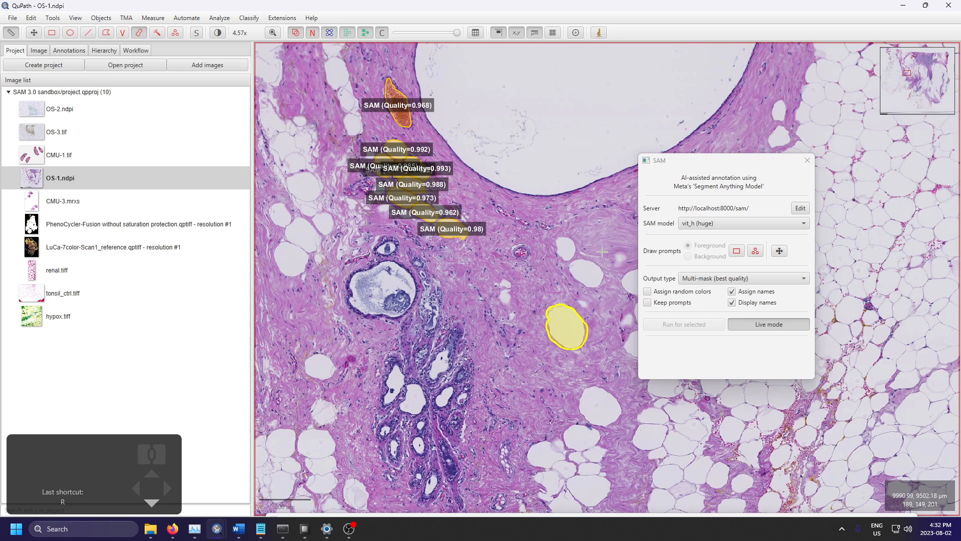
Step: Brush an annotation over the neighbouring oval fat cell just above and inspect its boundary up close
{"action": "scroll", "coordinate": [563, 316], "scroll_direction": "up", "scroll_amount": 4}
{"action": "mouse_move", "coordinate": [563, 317]}
{"action": "left_mouse_down"}
{"action": "mouse_move", "coordinate": [545, 277]}
{"action": "mouse_move", "coordinate": [588, 281]}
{"action": "mouse_move", "coordinate": [592, 315]}
{"action": "mouse_move", "coordinate": [573, 296]}
{"action": "left_mouse_up"}
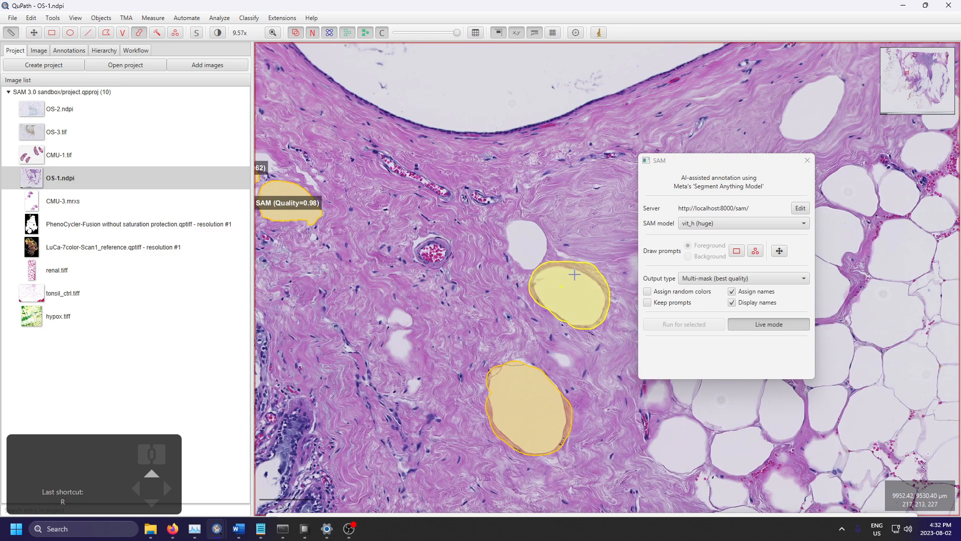
{"action": "scroll", "coordinate": [581, 276], "scroll_direction": "up", "scroll_amount": 8}
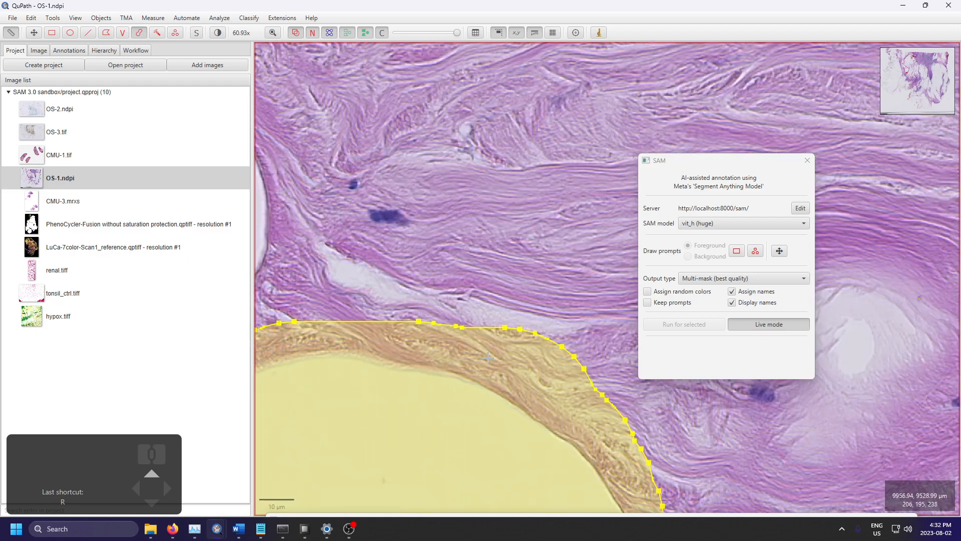
{"action": "scroll", "coordinate": [528, 370], "scroll_direction": "down", "scroll_amount": 12}
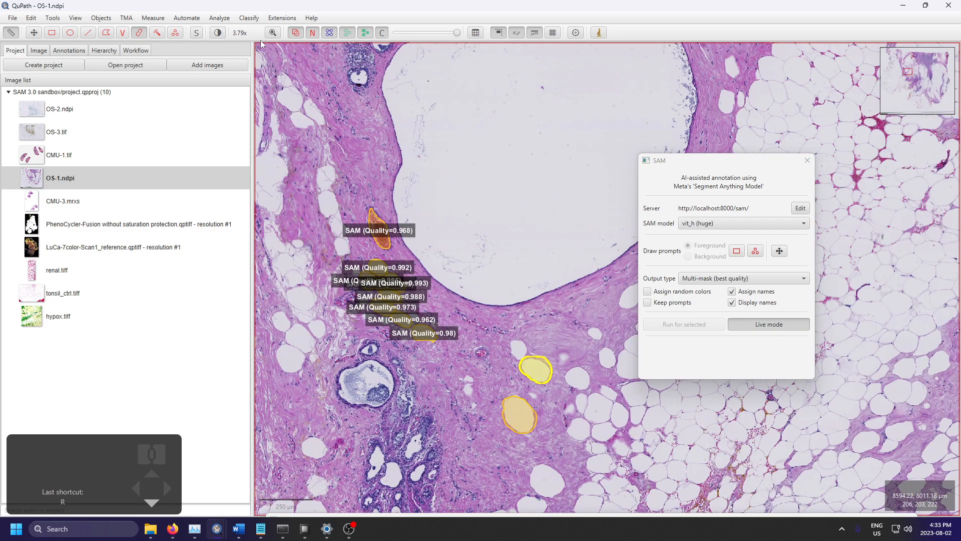
Step: Annotate the two separate fat cells beside the brushed ones with the Wand tool
{"action": "left_click", "coordinate": [157, 32]}
{"action": "scroll", "coordinate": [556, 321], "scroll_direction": "up", "scroll_amount": 2}
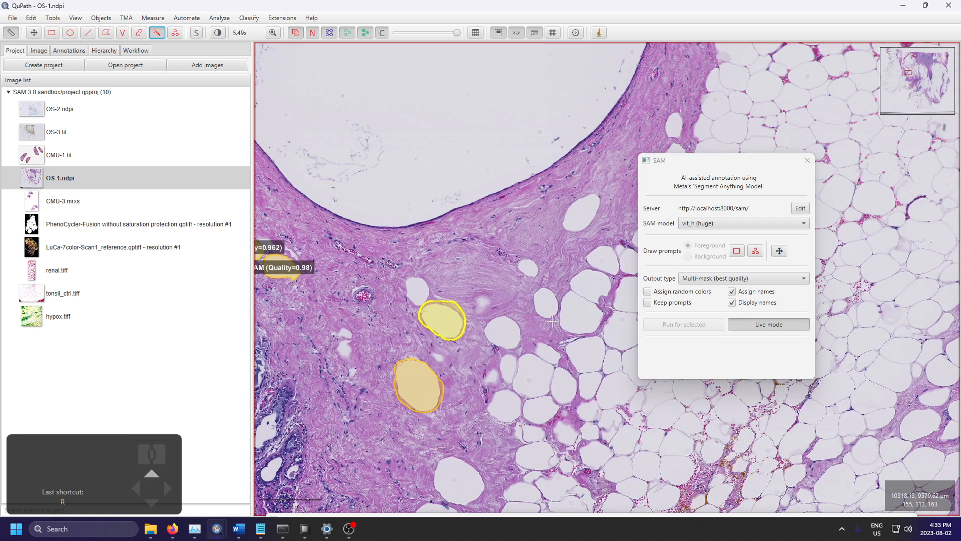
{"action": "scroll", "coordinate": [562, 310], "scroll_direction": "up", "scroll_amount": 2}
{"action": "left_click", "coordinate": [535, 301]}
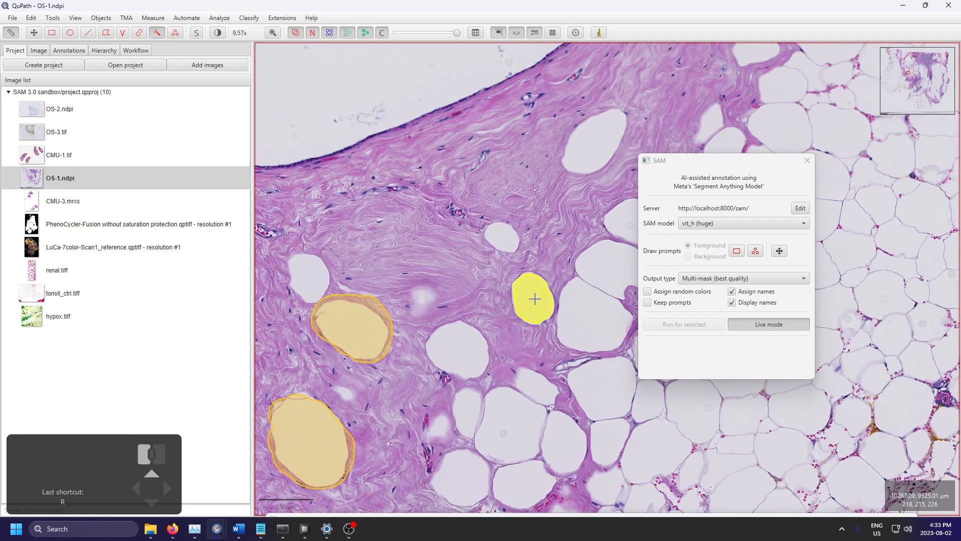
{"action": "left_click", "coordinate": [452, 339]}
Step: Annotate the two larger adjoining fat cells at the edge of the adipose area with the Wand tool, undoing unwanted strokes
{"action": "scroll", "coordinate": [466, 341], "scroll_direction": "down", "scroll_amount": 3}
{"action": "scroll", "coordinate": [569, 319], "scroll_direction": "up", "scroll_amount": 4}
{"action": "mouse_move", "coordinate": [500, 335]}
{"action": "left_mouse_down"}
{"action": "mouse_move", "coordinate": [487, 316]}
{"action": "mouse_move", "coordinate": [504, 332]}
{"action": "mouse_move", "coordinate": [530, 407]}
{"action": "mouse_move", "coordinate": [437, 431]}
{"action": "mouse_move", "coordinate": [420, 334]}
{"action": "mouse_move", "coordinate": [446, 351]}
{"action": "left_mouse_up"}
{"action": "key", "text": "ctrl+z"}
{"action": "scroll", "coordinate": [481, 333], "scroll_direction": "up", "scroll_amount": 3}
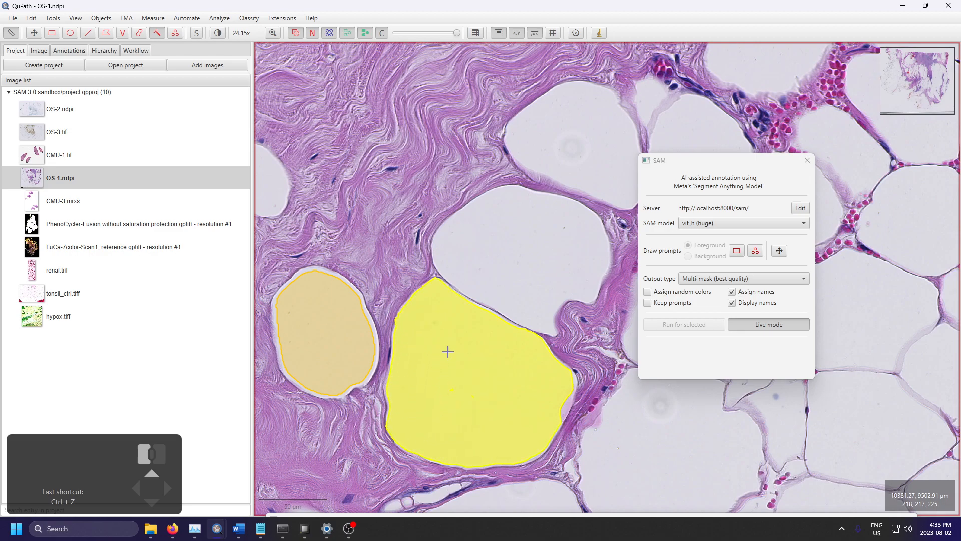
{"action": "mouse_move", "coordinate": [569, 251]}
{"action": "left_mouse_down"}
{"action": "mouse_move", "coordinate": [599, 246]}
{"action": "mouse_move", "coordinate": [513, 309]}
{"action": "mouse_move", "coordinate": [497, 288]}
{"action": "mouse_move", "coordinate": [523, 307]}
{"action": "mouse_move", "coordinate": [449, 255]}
{"action": "mouse_move", "coordinate": [542, 209]}
{"action": "mouse_move", "coordinate": [566, 289]}
{"action": "mouse_move", "coordinate": [532, 250]}
{"action": "left_mouse_up"}
{"action": "key", "text": "ctrl+z"}
Step: Try to annotate a fat cell inside the densely packed adipose area with the Wand tool, then undo it
{"action": "scroll", "coordinate": [491, 362], "scroll_direction": "down", "scroll_amount": 5}
{"action": "scroll", "coordinate": [532, 354], "scroll_direction": "up", "scroll_amount": 2}
{"action": "scroll", "coordinate": [540, 360], "scroll_direction": "down", "scroll_amount": 3}
{"action": "scroll", "coordinate": [551, 367], "scroll_direction": "up", "scroll_amount": 3}
{"action": "left_click", "coordinate": [582, 384]}
{"action": "mouse_move", "coordinate": [582, 385]}
{"action": "left_mouse_down"}
{"action": "mouse_move", "coordinate": [581, 432]}
{"action": "mouse_move", "coordinate": [624, 392]}
{"action": "left_mouse_up"}
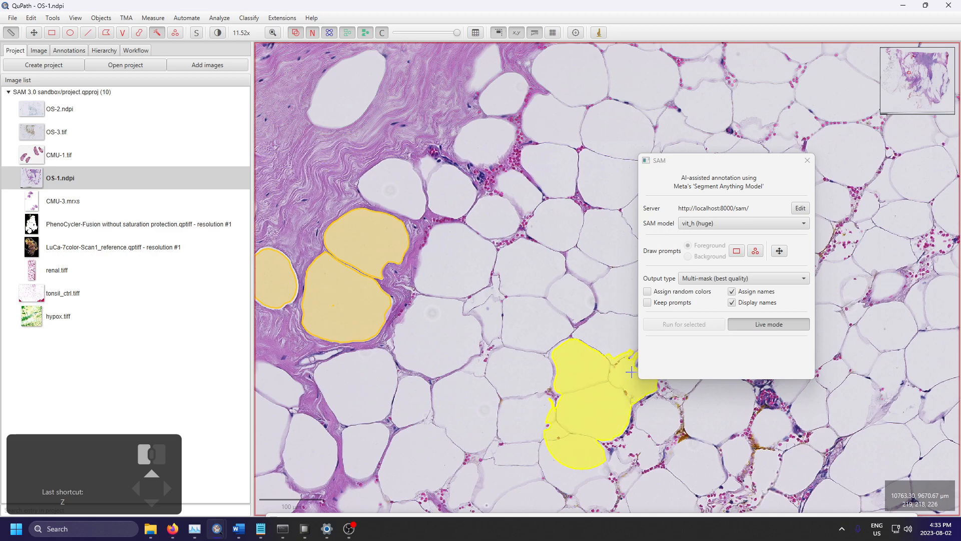
{"action": "key", "text": "ctrl+z"}
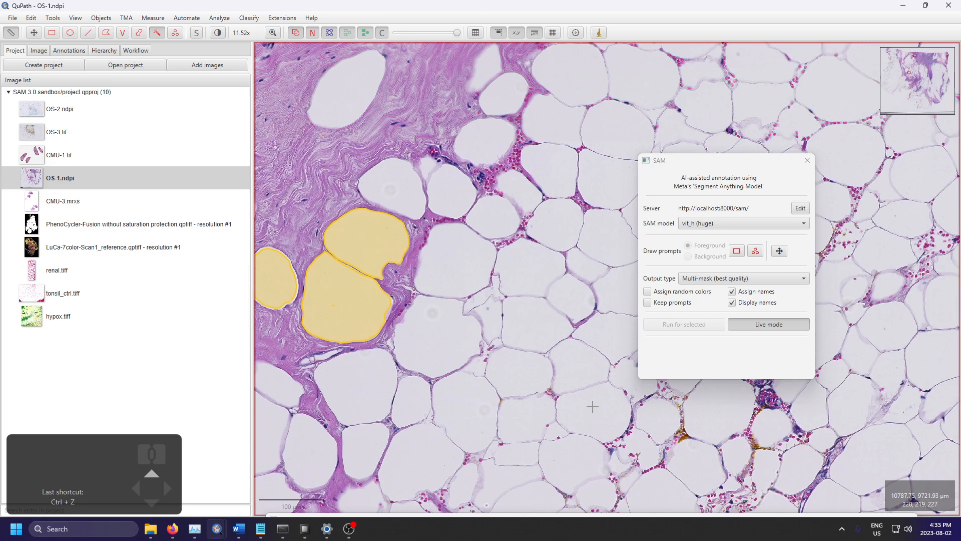
Step: Compare the SAM masks with the brush and wand annotations around the large cystic space at several magnifications
{"action": "scroll", "coordinate": [593, 407], "scroll_direction": "down", "scroll_amount": 10}
{"action": "scroll", "coordinate": [516, 309], "scroll_direction": "up", "scroll_amount": 3}
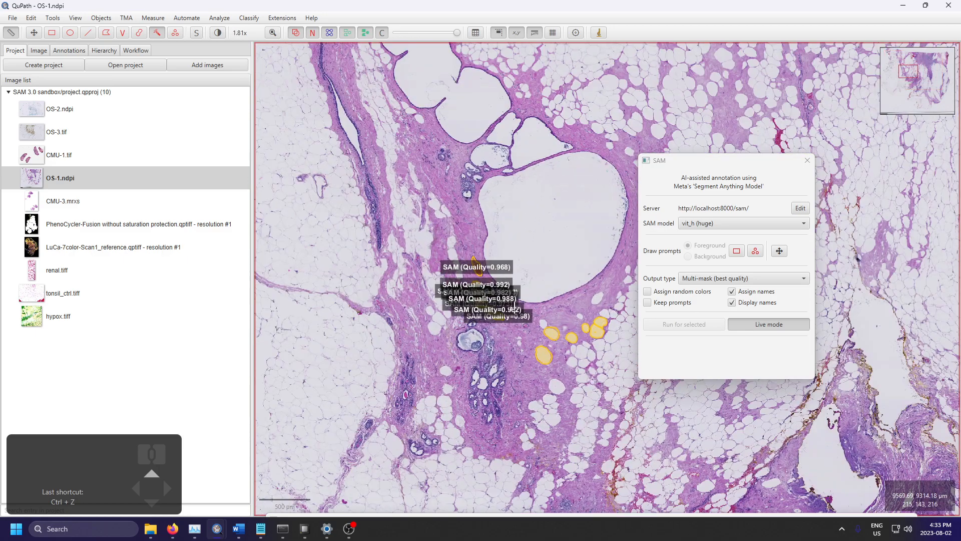
{"action": "scroll", "coordinate": [515, 306], "scroll_direction": "up", "scroll_amount": 3}
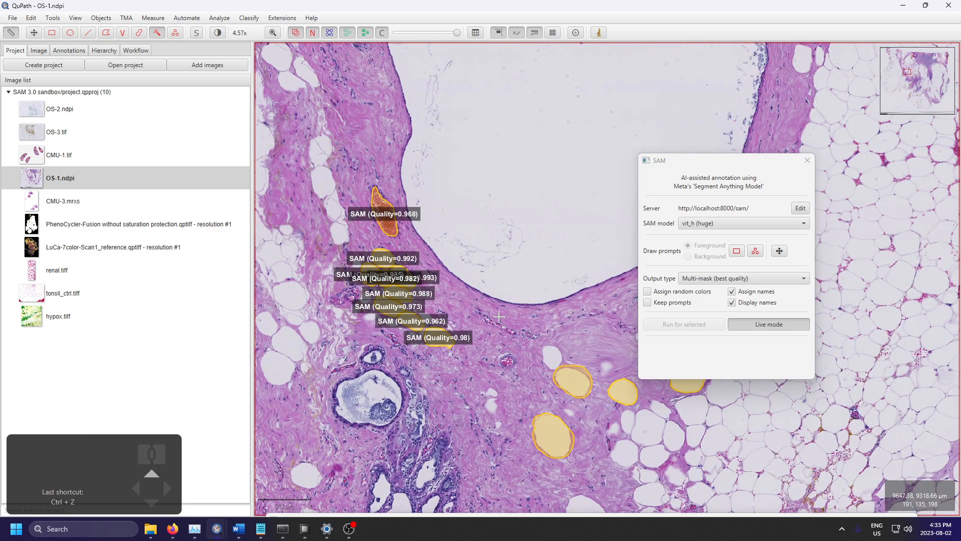
{"action": "scroll", "coordinate": [486, 309], "scroll_direction": "down", "scroll_amount": 2}
{"action": "scroll", "coordinate": [566, 244], "scroll_direction": "down", "scroll_amount": 2}
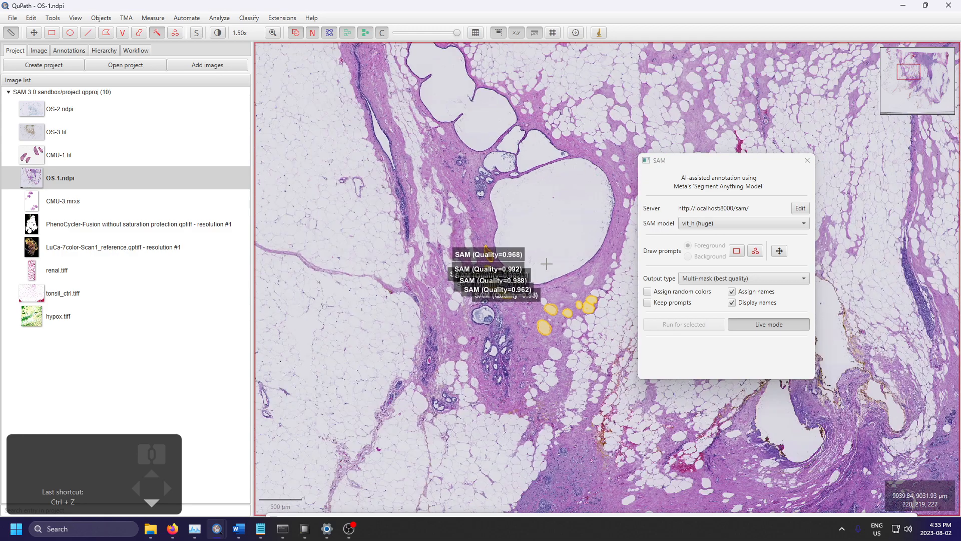
{"action": "scroll", "coordinate": [553, 290], "scroll_direction": "up", "scroll_amount": 4}
{"action": "scroll", "coordinate": [442, 336], "scroll_direction": "down", "scroll_amount": 2}
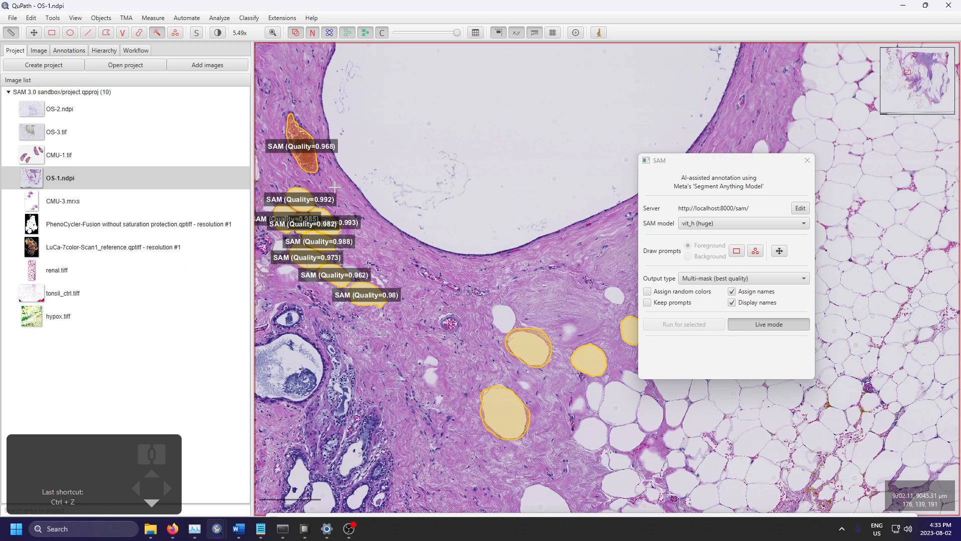
Step: Draw a rectangle prompt around the entire OS-1 tissue section to segment it at whole-slide view
{"action": "scroll", "coordinate": [335, 187], "scroll_direction": "down", "scroll_amount": 15}
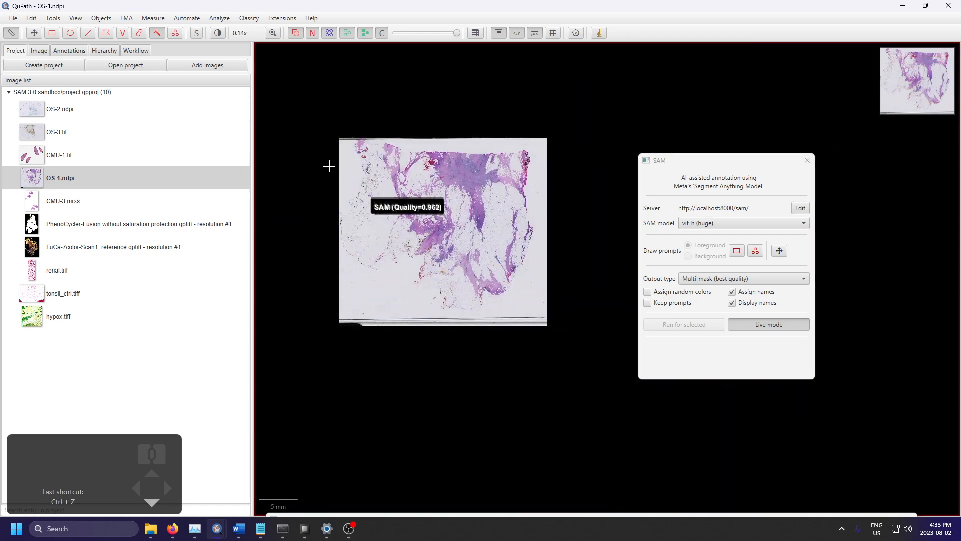
{"action": "left_click", "coordinate": [51, 33]}
{"action": "left_click", "coordinate": [738, 323]}
{"action": "left_click_drag", "start_coordinate": [538, 145], "coordinate": [338, 313]}
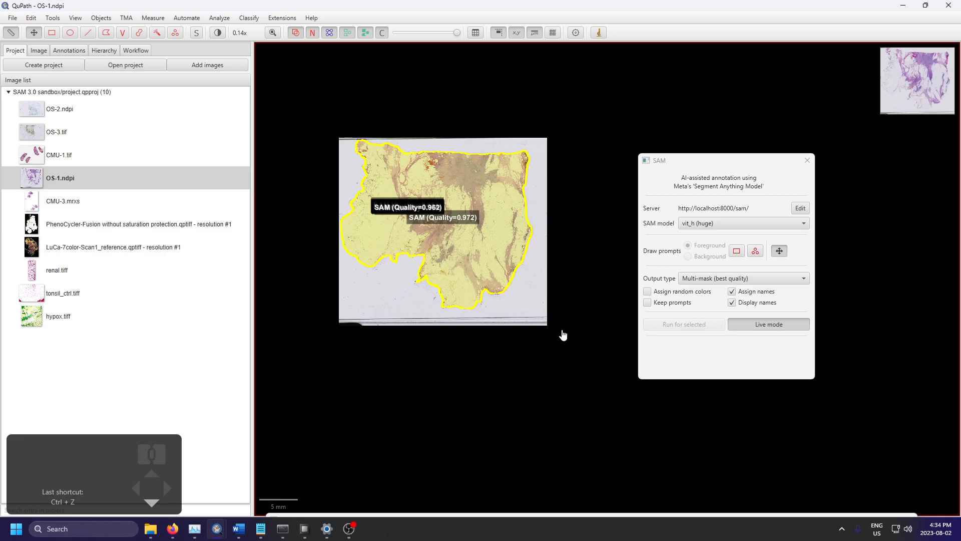
{"action": "left_click_drag", "start_coordinate": [285, 150], "coordinate": [381, 192]}
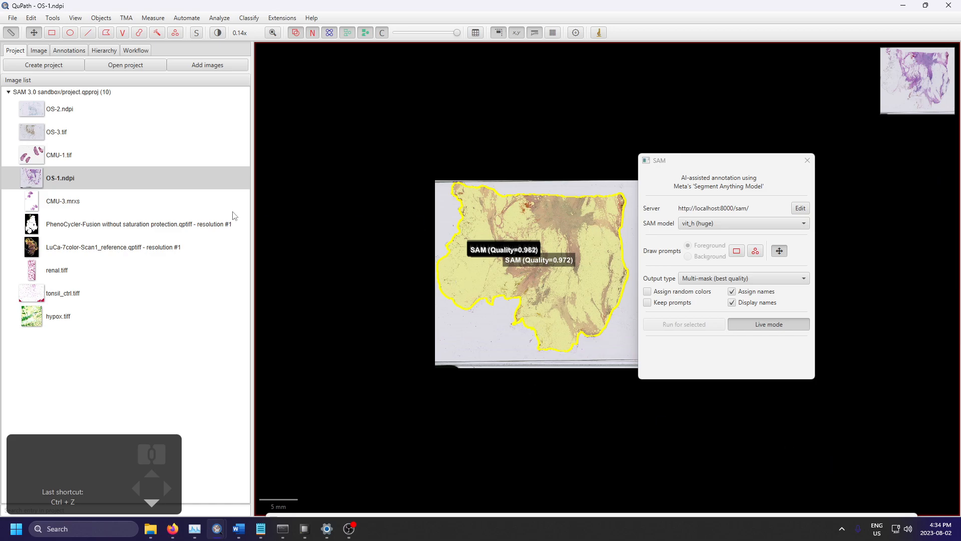
Step: Open the PhenoCycler-Fusion image without saving the changes to OS-1.ndpi
{"action": "left_click", "coordinate": [167, 223]}
{"action": "double_click", "coordinate": [140, 223]}
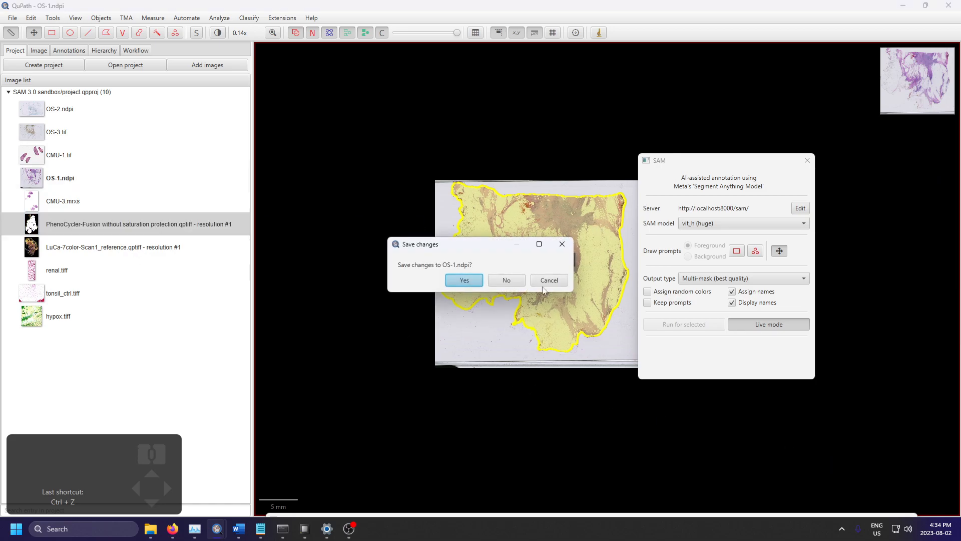
{"action": "left_click", "coordinate": [507, 280]}
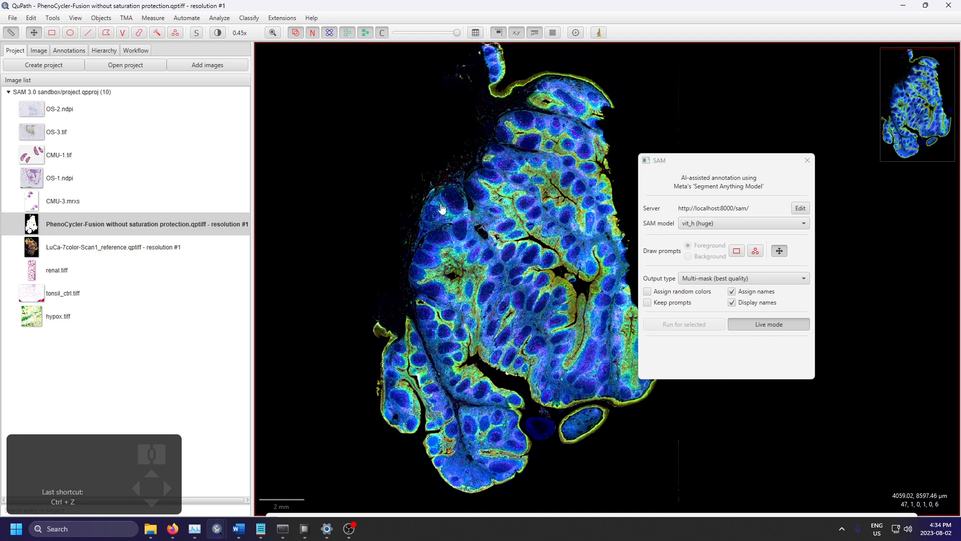
Step: Segment the large oval follicle below the narrow tissue cleft with a rectangle prompt, then delete the mask
{"action": "left_click", "coordinate": [215, 36]}
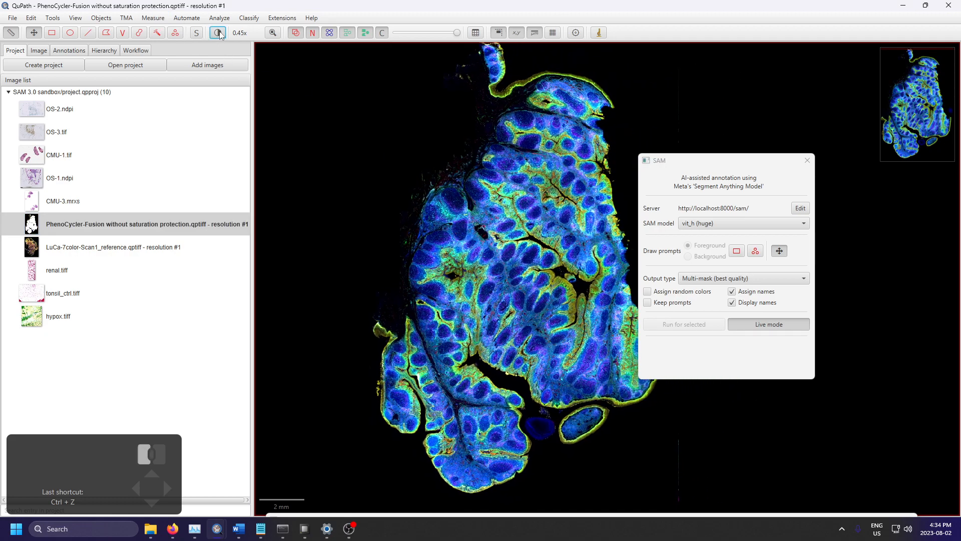
{"action": "left_click_drag", "start_coordinate": [546, 281], "coordinate": [547, 254]}
{"action": "scroll", "coordinate": [547, 253], "scroll_direction": "up", "scroll_amount": 10}
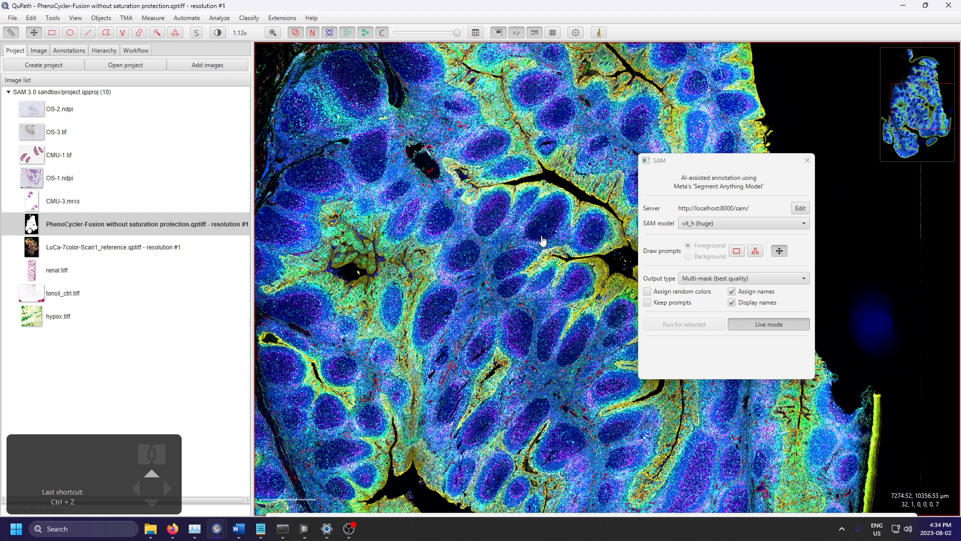
{"action": "scroll", "coordinate": [503, 365], "scroll_direction": "down", "scroll_amount": 2}
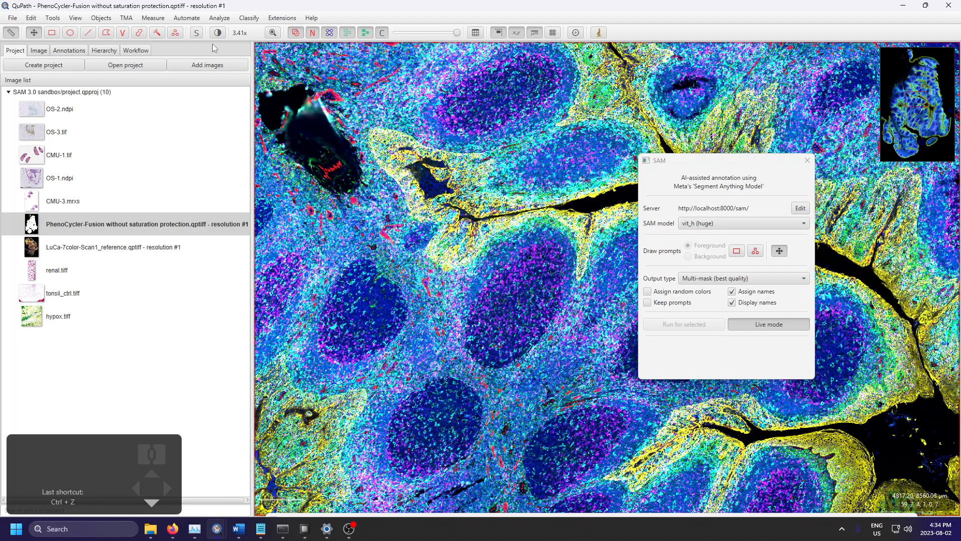
{"action": "left_click", "coordinate": [51, 32]}
{"action": "left_click_drag", "start_coordinate": [591, 219], "coordinate": [443, 384]}
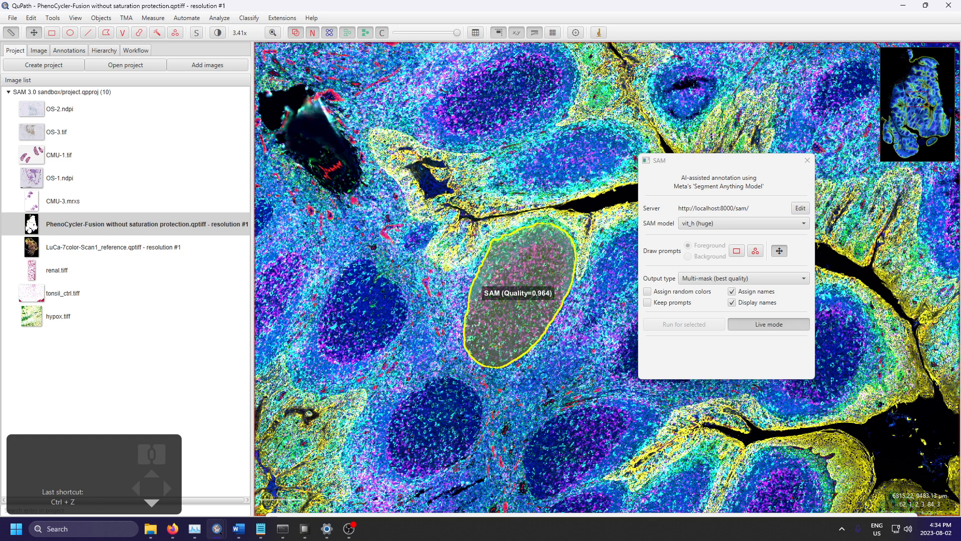
{"action": "key", "text": "Delete"}
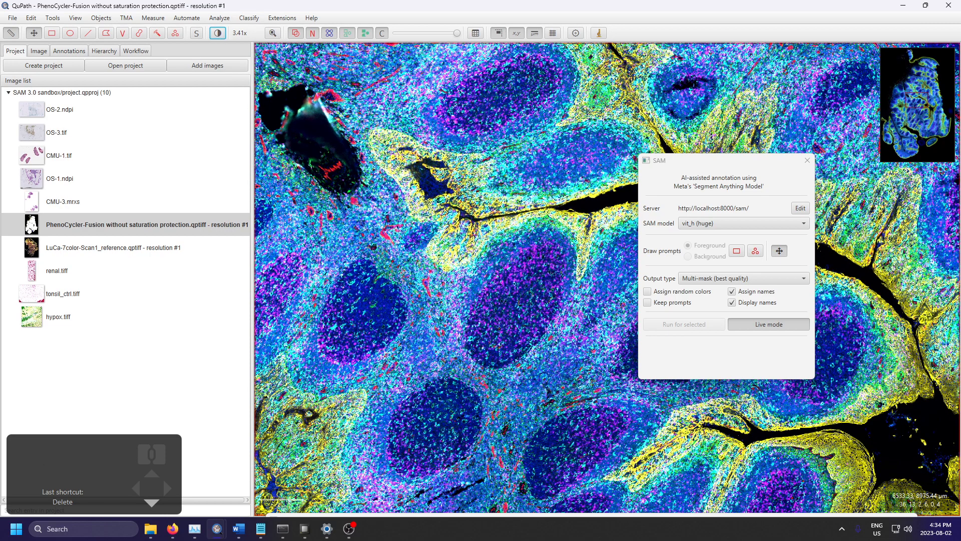
Step: Open the brightness and contrast settings and show the CD107a, PCNA, Ki67 and HLA-A channels
{"action": "left_click", "coordinate": [218, 33]}
{"action": "left_click", "coordinate": [321, 168]}
{"action": "left_click", "coordinate": [314, 203]}
{"action": "left_click", "coordinate": [315, 216]}
{"action": "scroll", "coordinate": [322, 200], "scroll_direction": "down", "scroll_amount": 4}
{"action": "left_click", "coordinate": [315, 146]}
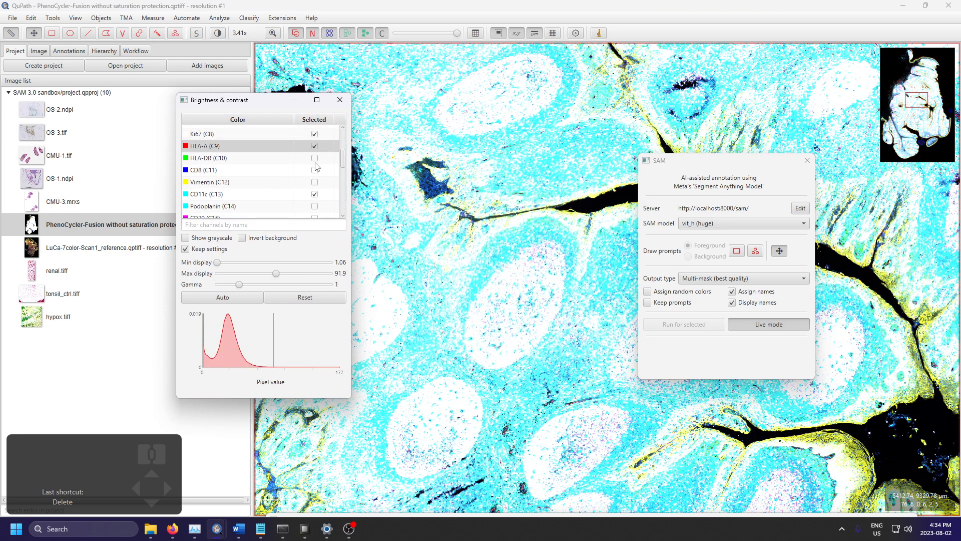
Step: Show the HLA-DR, CD8, Vimentin, Podoplanin, CD20, Collagen IV and CD21 channels as well
{"action": "left_click", "coordinate": [315, 159]}
{"action": "left_click", "coordinate": [315, 170]}
{"action": "left_click", "coordinate": [315, 182]}
{"action": "left_click", "coordinate": [315, 206]}
{"action": "scroll", "coordinate": [328, 185], "scroll_direction": "down", "scroll_amount": 4}
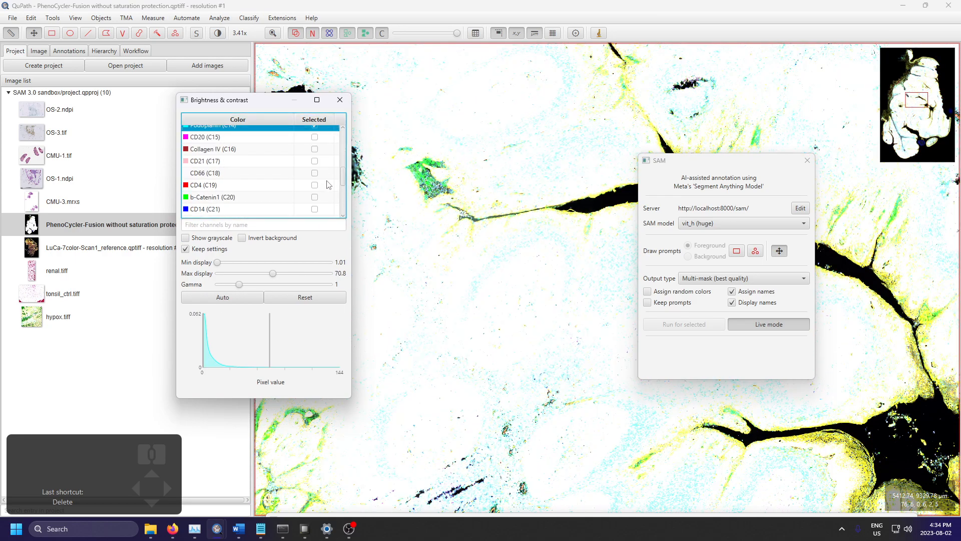
{"action": "left_click", "coordinate": [314, 136]}
{"action": "left_click", "coordinate": [314, 148]}
{"action": "left_click", "coordinate": [314, 161]}
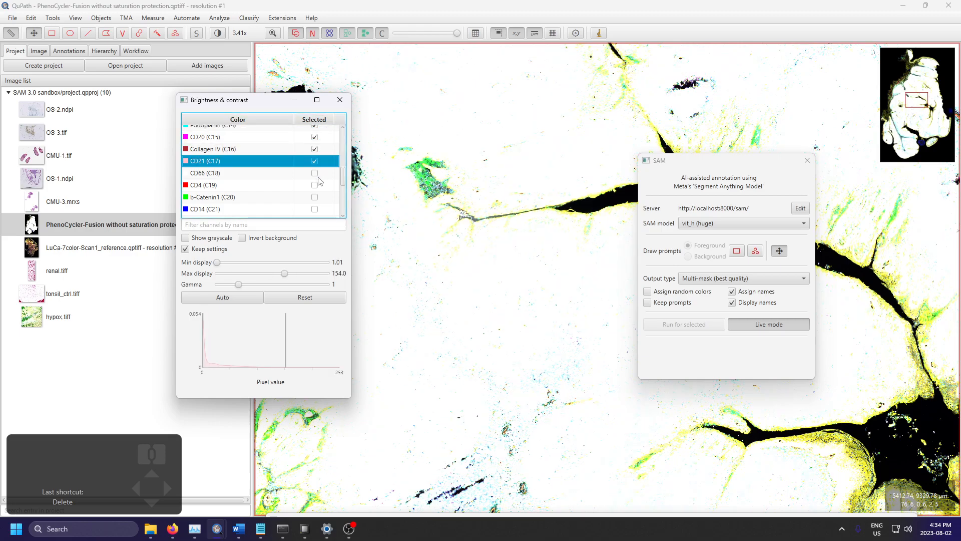
Step: Enable the CD66, CD4, b-Catenin1, CD14, CD11b and Keratin 14 channels in the display
{"action": "left_click", "coordinate": [314, 173]}
{"action": "left_click", "coordinate": [314, 185]}
{"action": "left_click", "coordinate": [314, 196]}
{"action": "left_click", "coordinate": [315, 209]}
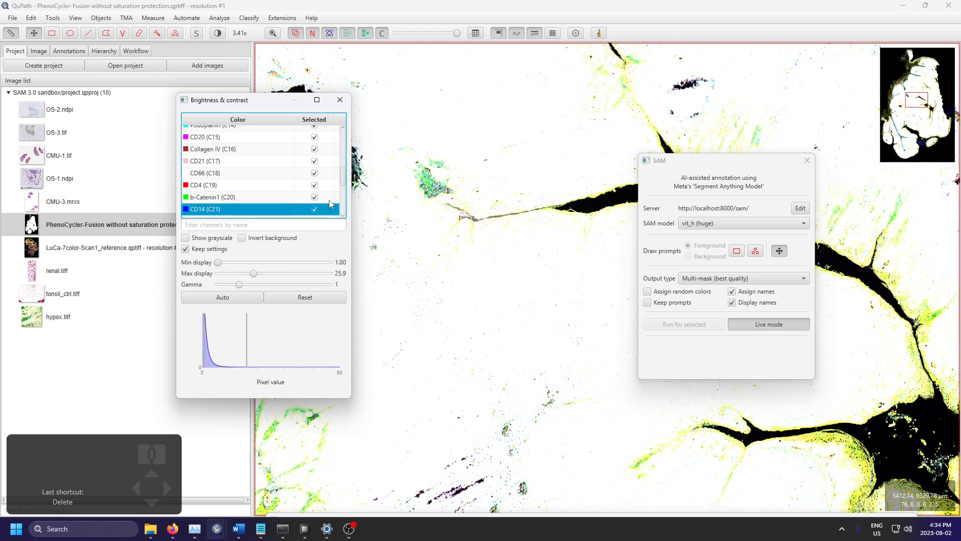
{"action": "scroll", "coordinate": [329, 204], "scroll_direction": "down", "scroll_amount": 3}
{"action": "left_click", "coordinate": [315, 140]}
{"action": "left_click", "coordinate": [314, 152]}
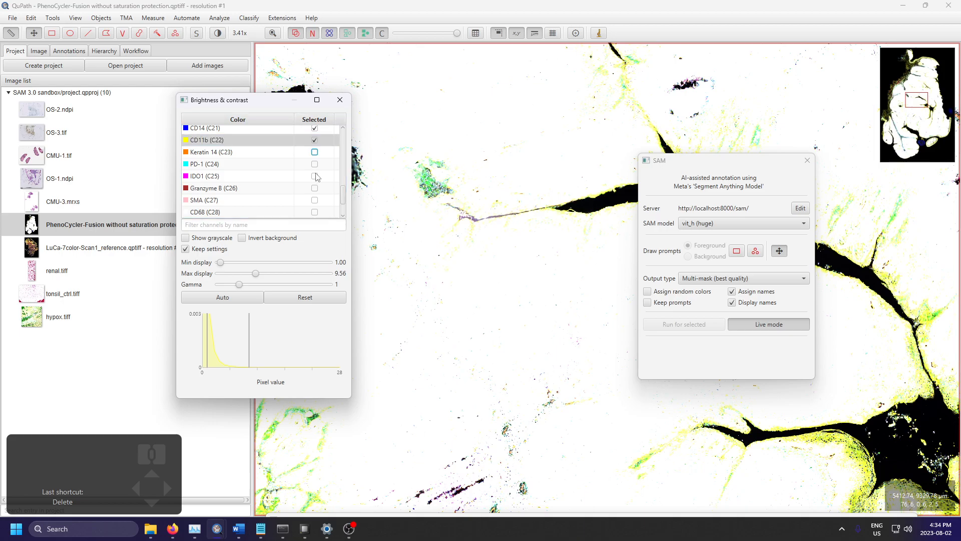
Step: Turn on the remaining IDO1, Granzyme B, SMA, CD68, PD-1, ICOS, LAG-3 and CD45 channels
{"action": "left_click", "coordinate": [314, 175]}
{"action": "left_click", "coordinate": [314, 188]}
{"action": "left_click", "coordinate": [314, 200]}
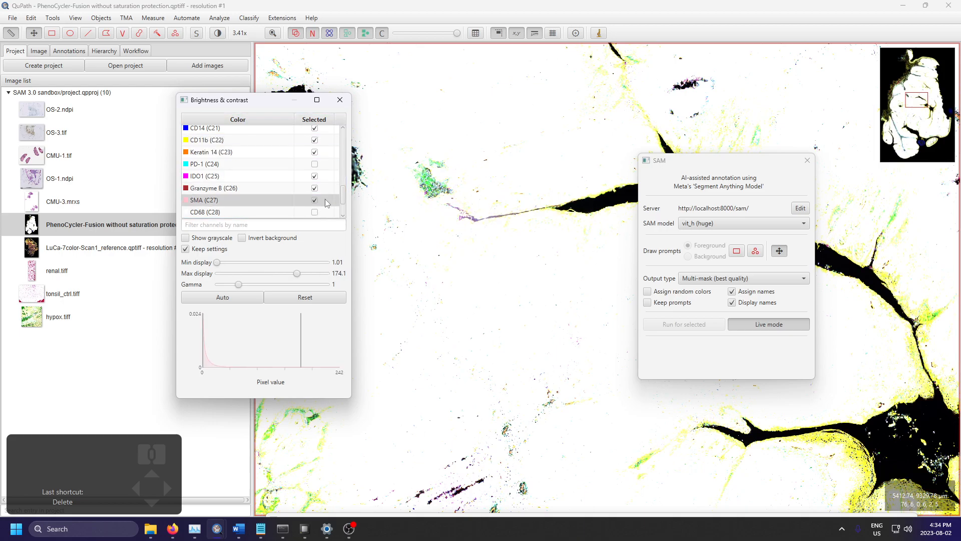
{"action": "scroll", "coordinate": [329, 209], "scroll_direction": "down", "scroll_amount": 1}
{"action": "left_click", "coordinate": [314, 175]}
{"action": "left_click", "coordinate": [314, 128]}
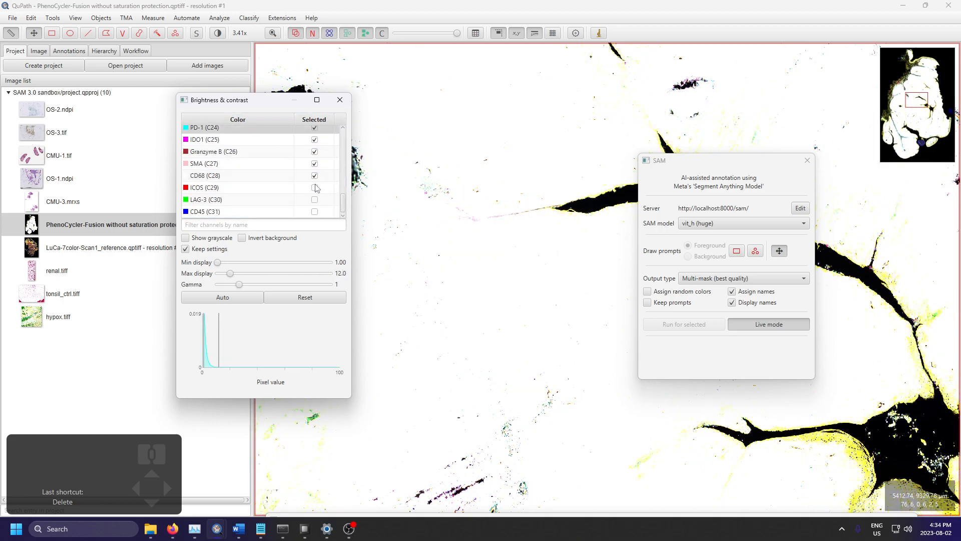
{"action": "left_click", "coordinate": [314, 187]}
{"action": "left_click", "coordinate": [315, 199]}
{"action": "left_click", "coordinate": [315, 211]}
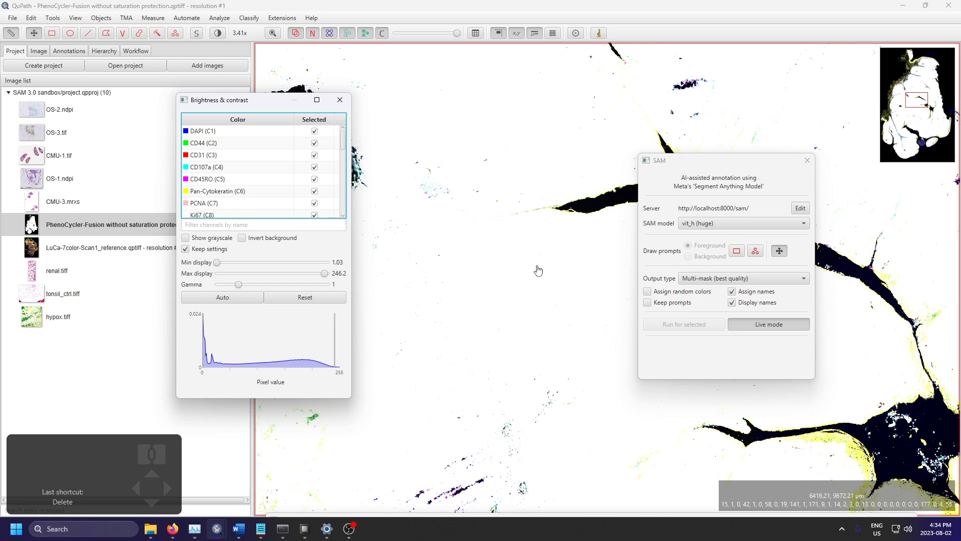
Step: Try segmenting the large saturated tissue region between the dark gaps with a rectangular foreground prompt and delete the annotation
{"action": "key", "text": "r"}
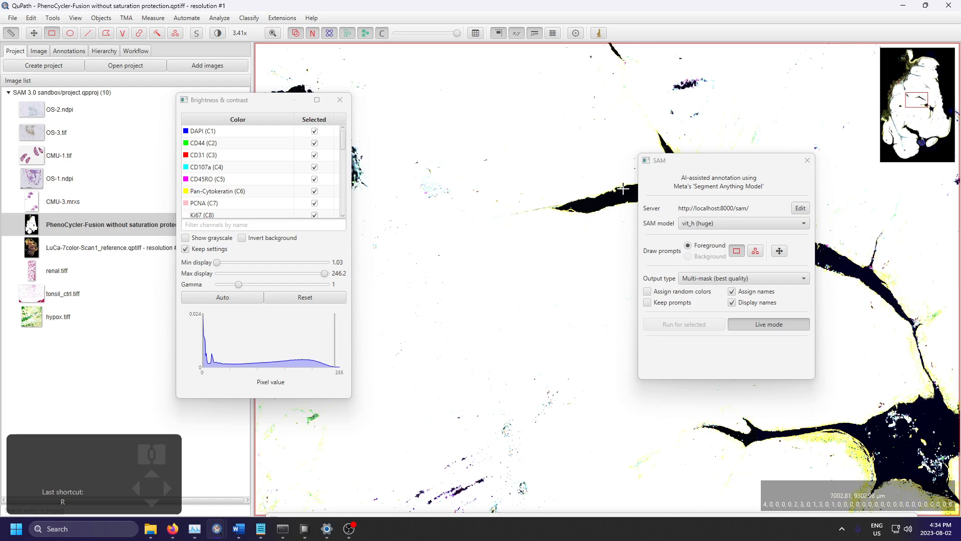
{"action": "mouse_move", "coordinate": [613, 204]}
{"action": "left_mouse_down"}
{"action": "mouse_move", "coordinate": [348, 446]}
{"action": "mouse_move", "coordinate": [315, 442]}
{"action": "left_mouse_up"}
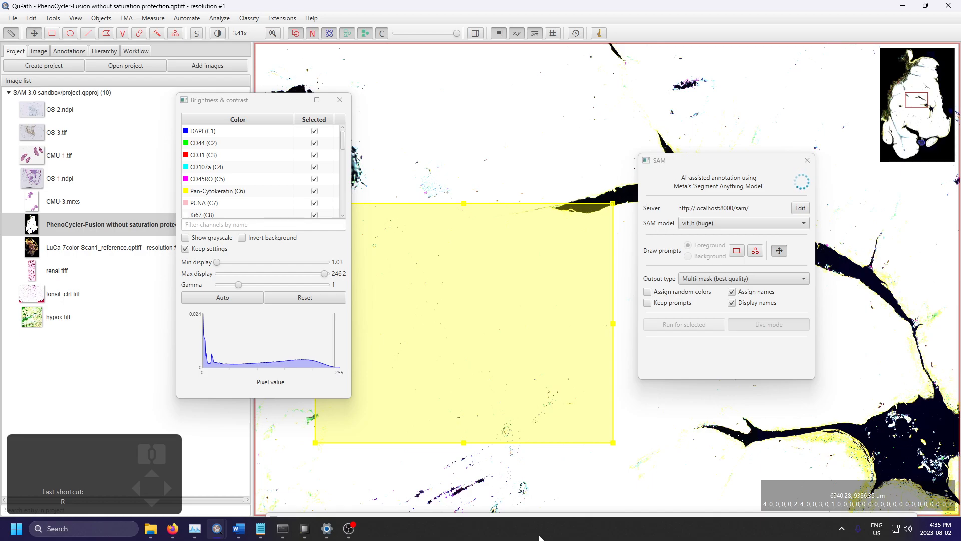
{"action": "left_click_drag", "start_coordinate": [240, 99], "coordinate": [91, 82]}
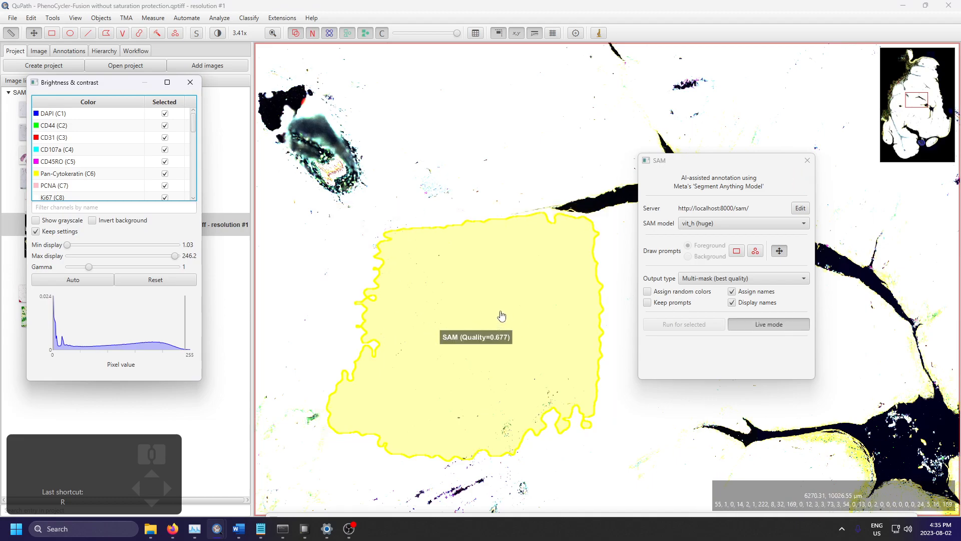
{"action": "left_click", "coordinate": [509, 290]}
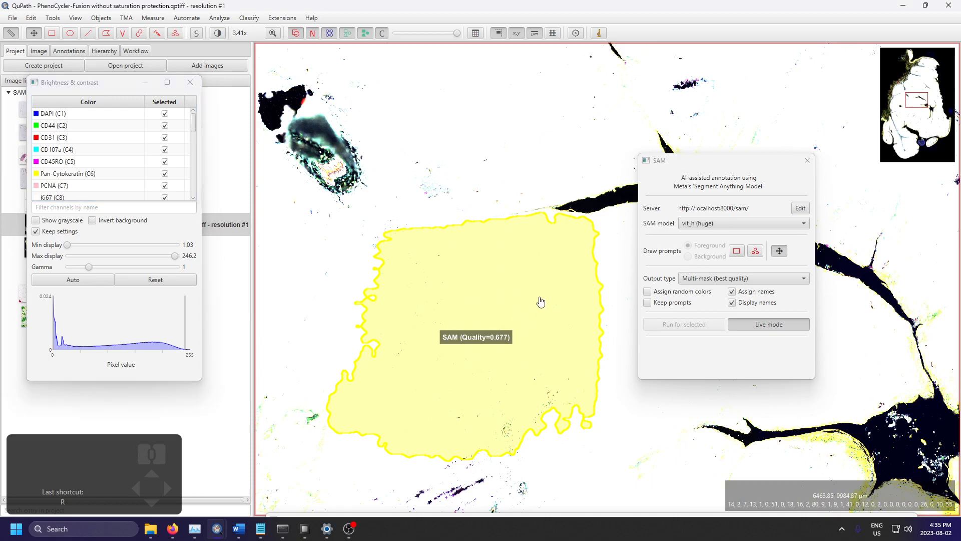
{"action": "left_click", "coordinate": [553, 265]}
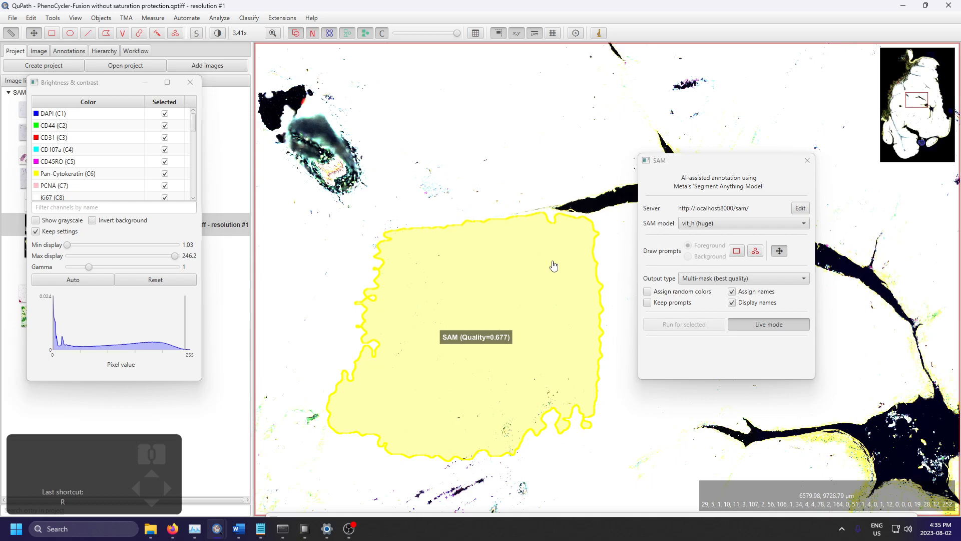
{"action": "key", "text": "Delete"}
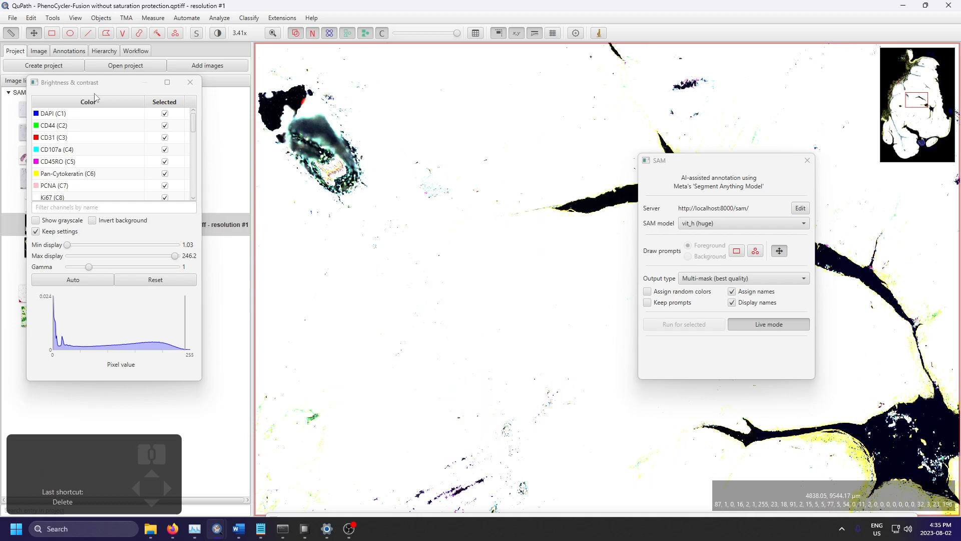
Step: Open renal.tiff from the project and arrange the brightness and SAM windows to uncover the tissue strip
{"action": "left_click_drag", "start_coordinate": [87, 83], "coordinate": [459, 124]}
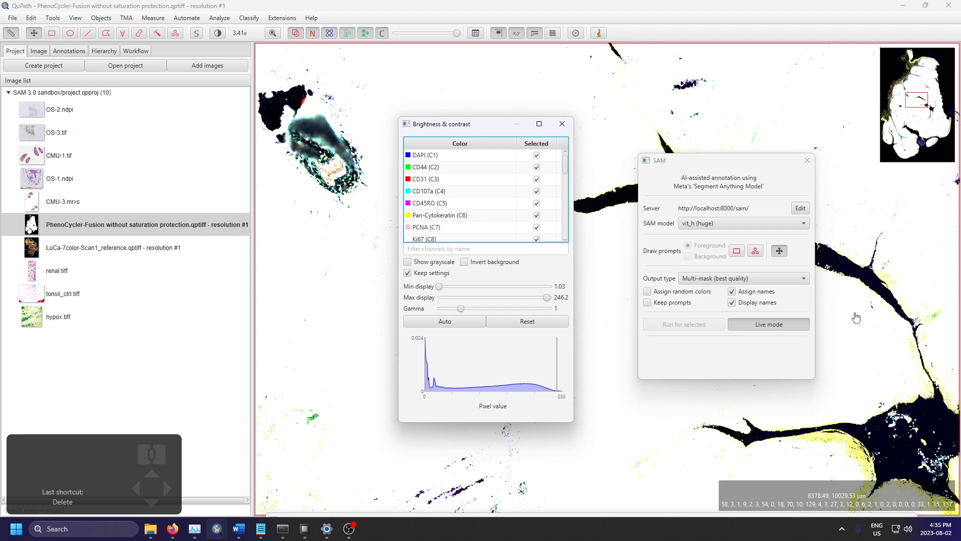
{"action": "double_click", "coordinate": [101, 271]}
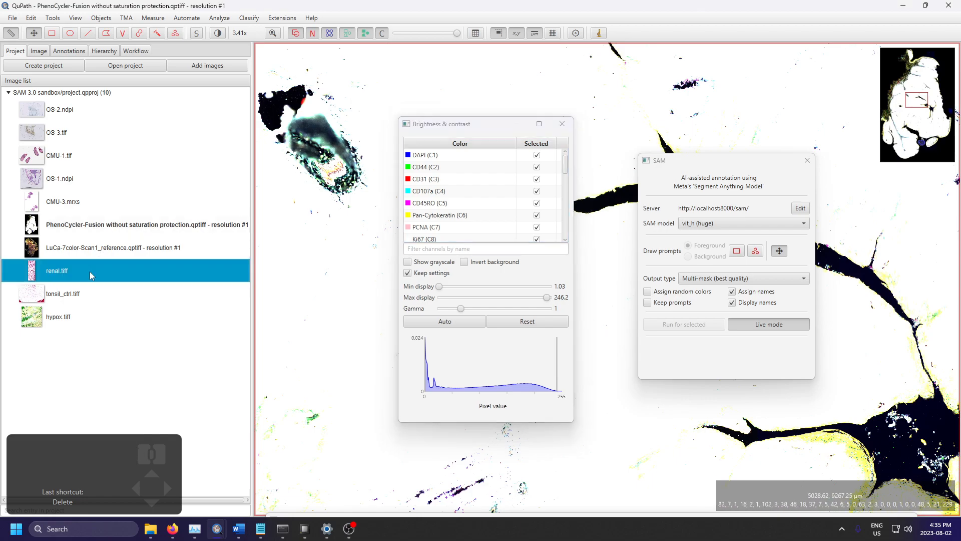
{"action": "left_click", "coordinate": [522, 284]}
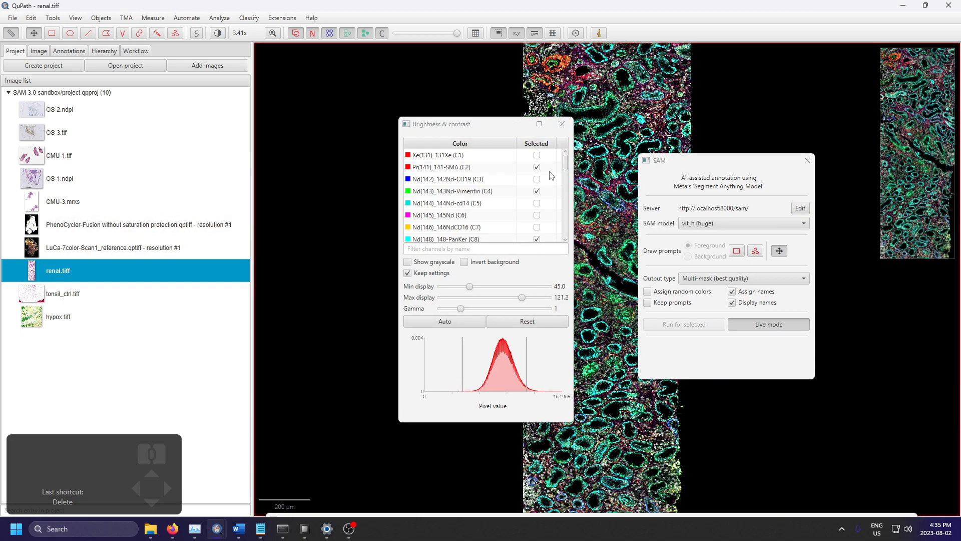
{"action": "left_click_drag", "start_coordinate": [483, 131], "coordinate": [275, 108]}
{"action": "left_click_drag", "start_coordinate": [683, 160], "coordinate": [787, 167]}
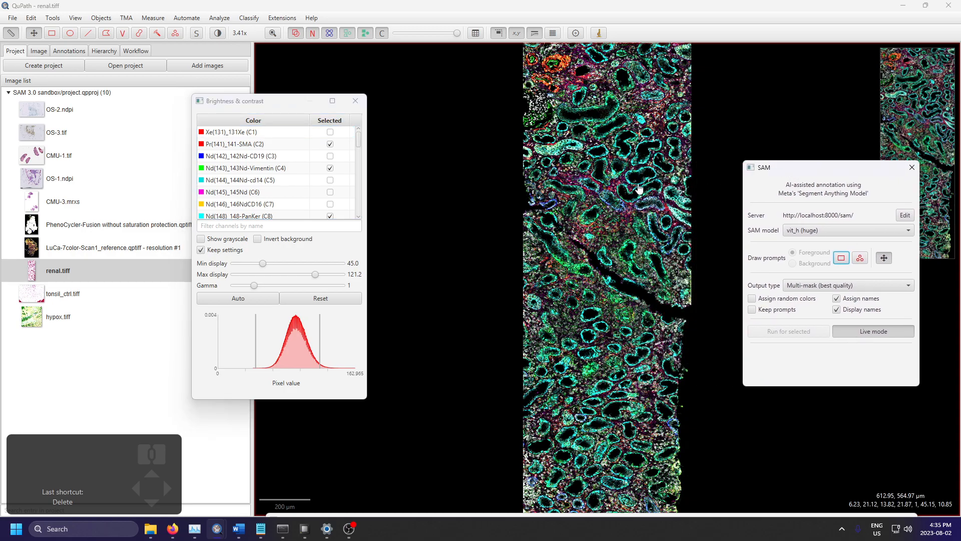
{"action": "scroll", "coordinate": [591, 135], "scroll_direction": "up", "scroll_amount": 3}
{"action": "scroll", "coordinate": [589, 235], "scroll_direction": "up", "scroll_amount": 5}
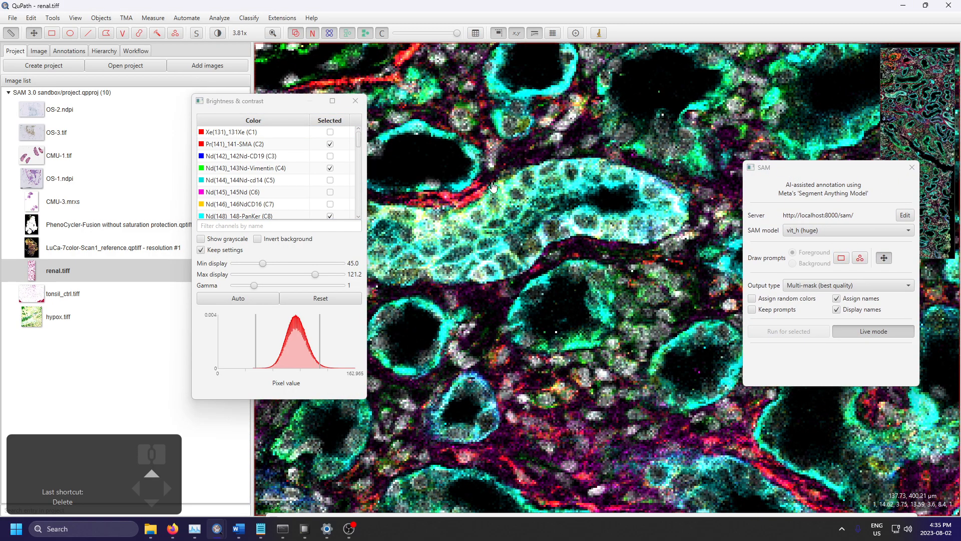
Step: Show the image properties of renal.tiff and highlight its pixel type
{"action": "left_click", "coordinate": [39, 50]}
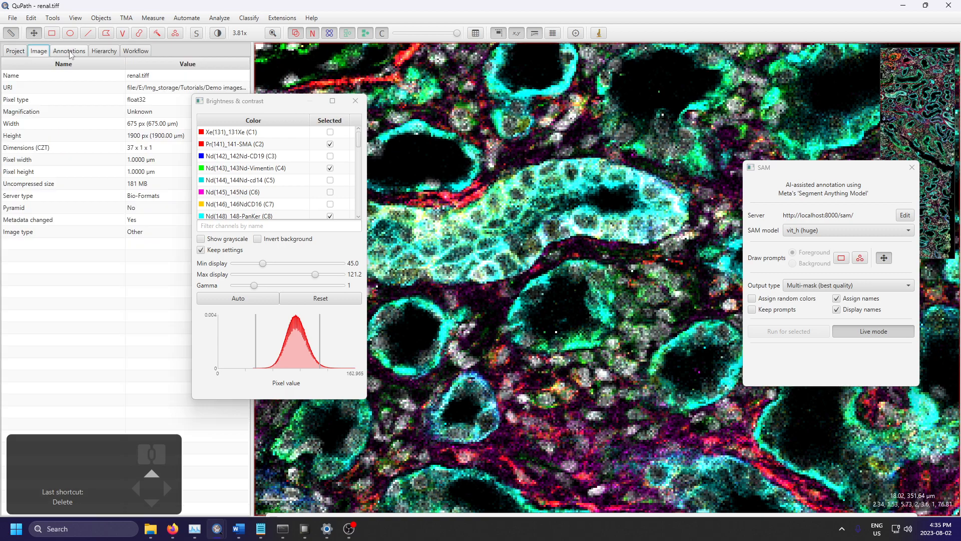
{"action": "left_click_drag", "start_coordinate": [266, 104], "coordinate": [366, 259]}
{"action": "left_click", "coordinate": [140, 99]}
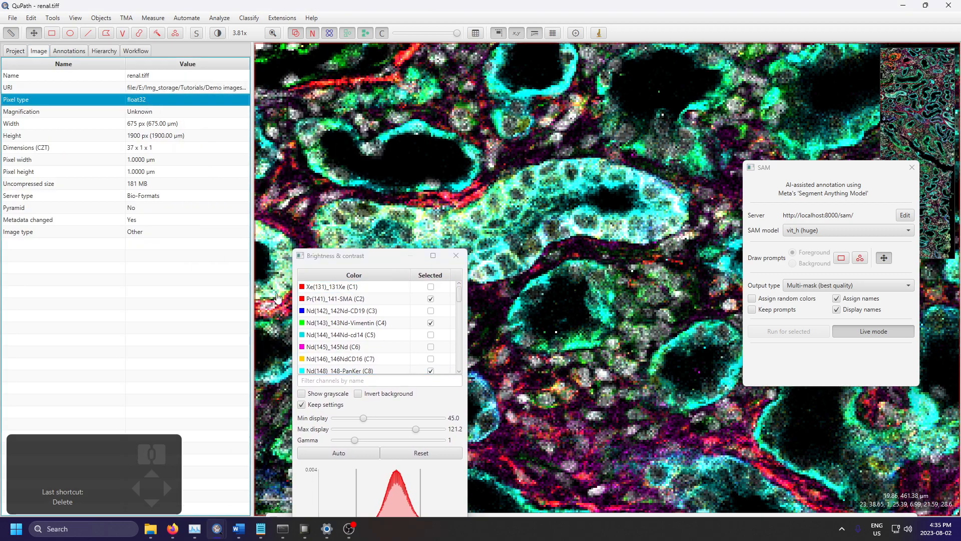
Step: Segment the two round orange-rimmed structures near the tissue's upper-left corner with rectangular foreground prompts
{"action": "left_click_drag", "start_coordinate": [493, 184], "coordinate": [603, 337]}
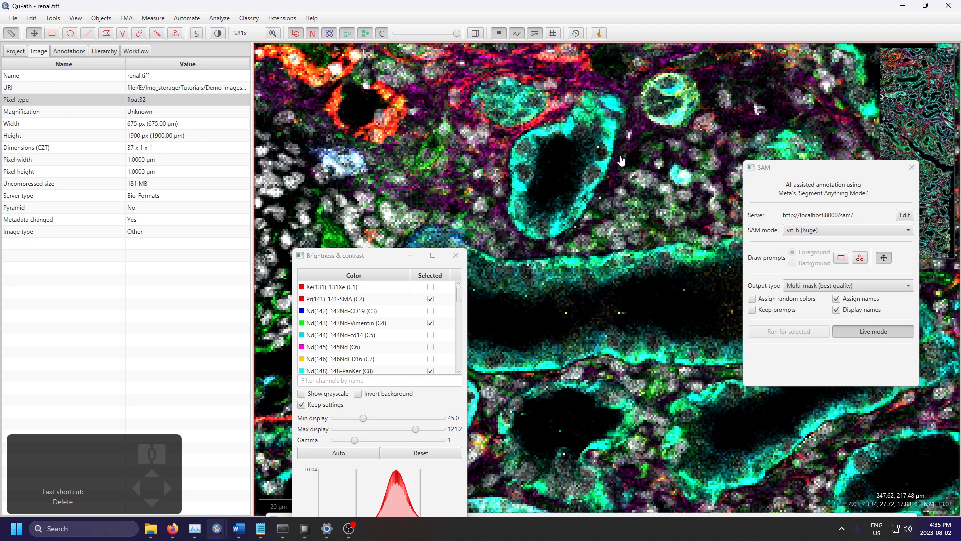
{"action": "left_click_drag", "start_coordinate": [613, 170], "coordinate": [646, 311]}
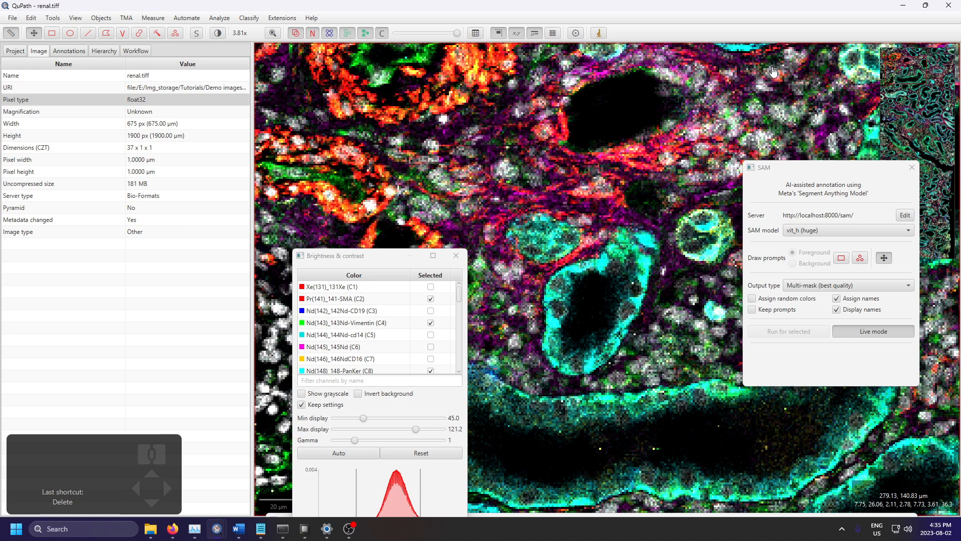
{"action": "mouse_move", "coordinate": [574, 148]}
{"action": "left_mouse_down"}
{"action": "mouse_move", "coordinate": [637, 299]}
{"action": "mouse_move", "coordinate": [575, 135]}
{"action": "left_mouse_up"}
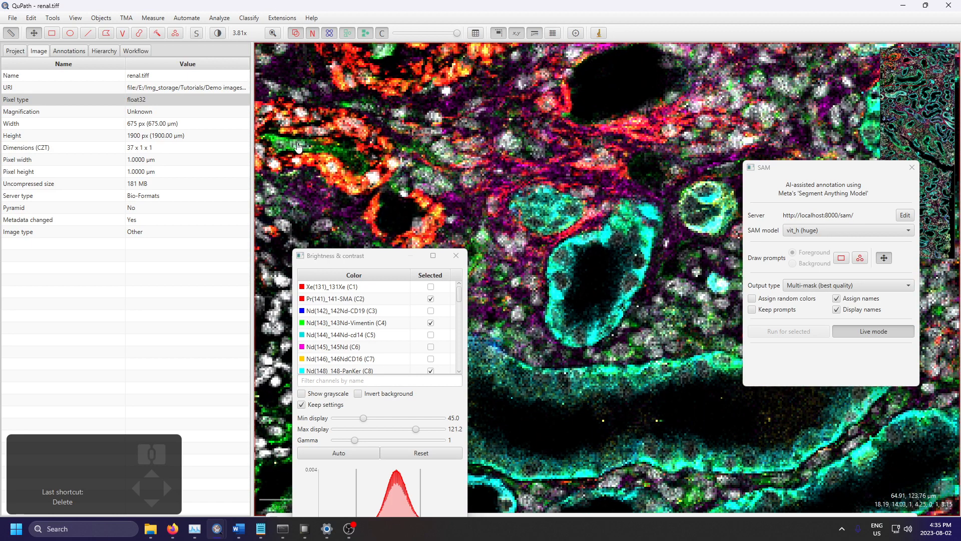
{"action": "scroll", "coordinate": [573, 221], "scroll_direction": "down", "scroll_amount": 5}
{"action": "left_click", "coordinate": [842, 258]}
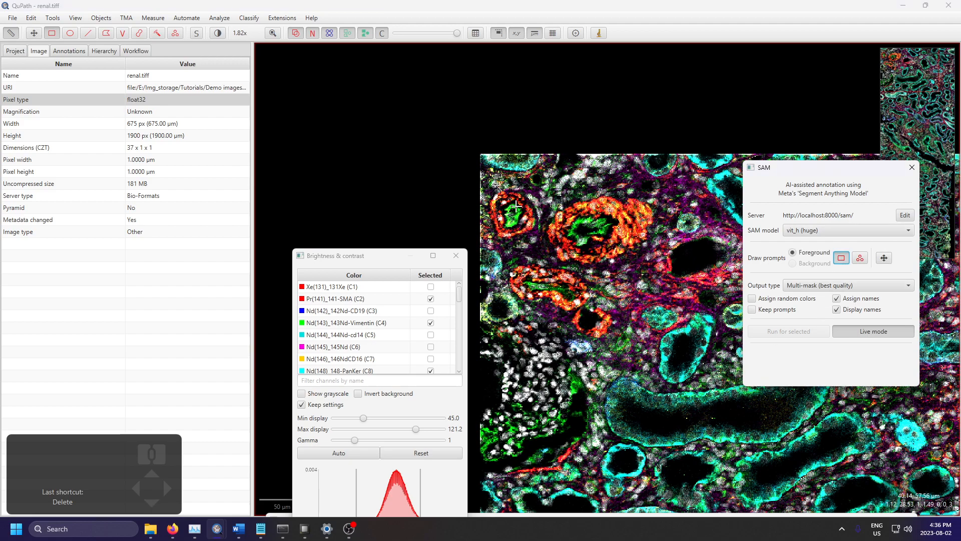
{"action": "left_click_drag", "start_coordinate": [484, 188], "coordinate": [538, 233]}
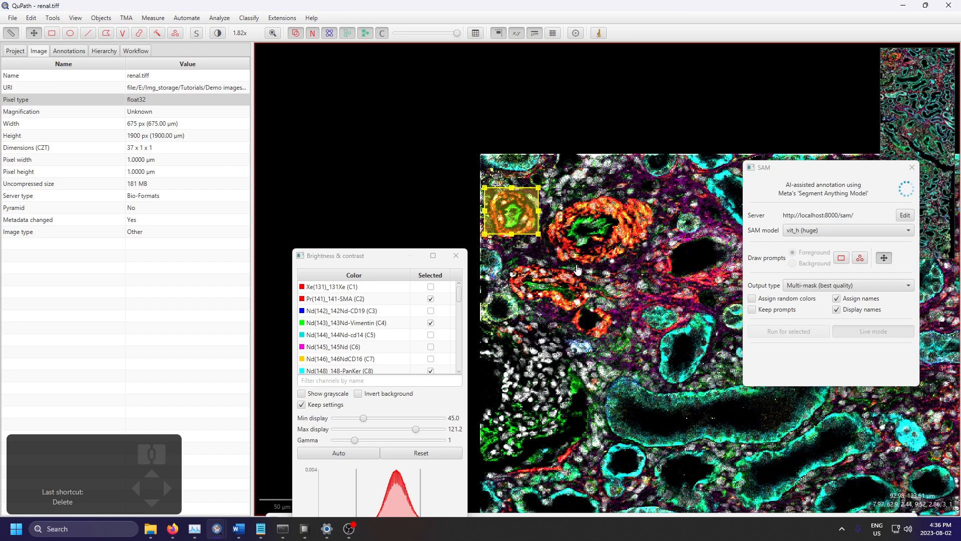
{"action": "key", "text": "r"}
{"action": "left_click_drag", "start_coordinate": [543, 192], "coordinate": [656, 264]}
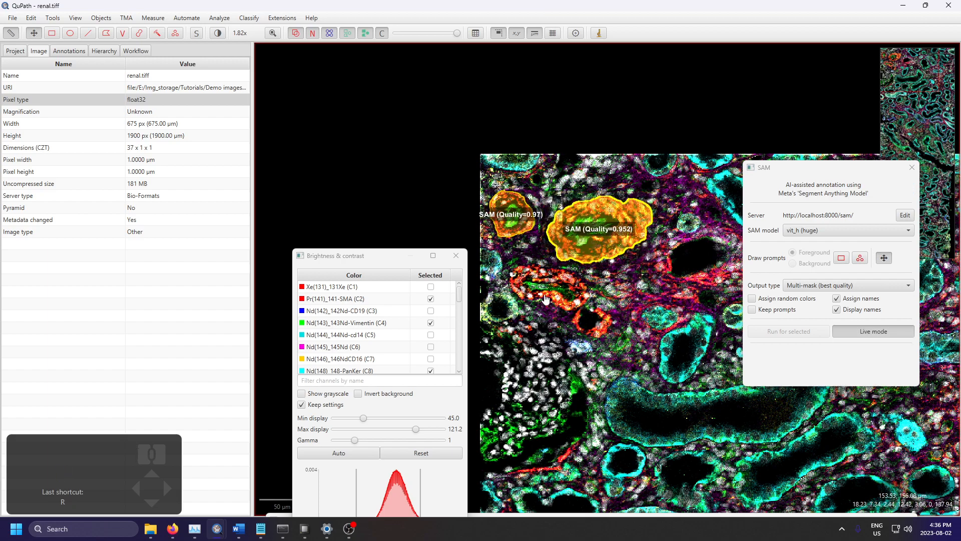
Step: Segment the small oval cyan-rimmed tubule just above the long curved tubule with a rectangular foreground prompt
{"action": "key", "text": "r"}
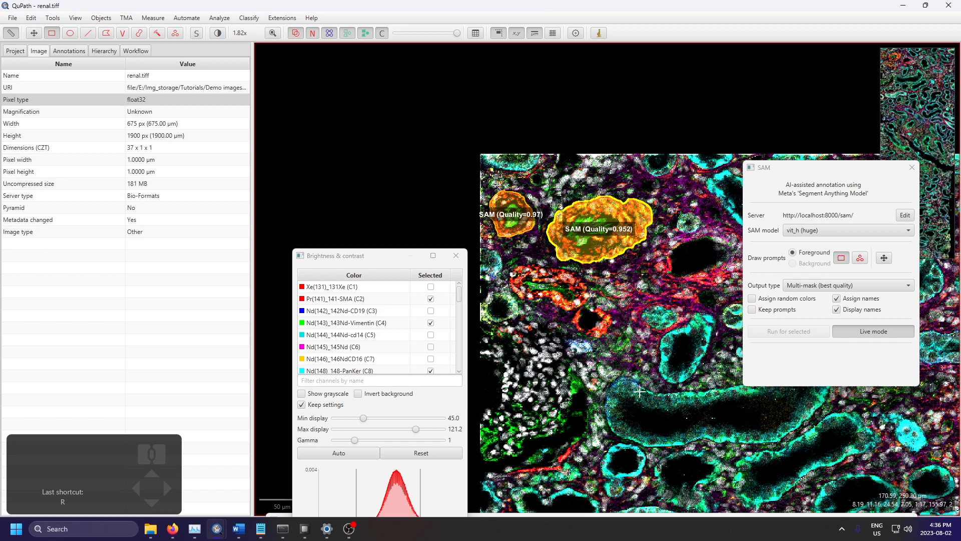
{"action": "scroll", "coordinate": [633, 376], "scroll_direction": "down", "scroll_amount": 2}
{"action": "left_click_drag", "start_coordinate": [668, 304], "coordinate": [572, 420]}
Step: Segment the elongated, densely stained cyan tubule by the tissue's left edge with a rectangular foreground prompt
{"action": "scroll", "coordinate": [576, 360], "scroll_direction": "up", "scroll_amount": 3}
{"action": "scroll", "coordinate": [601, 400], "scroll_direction": "down", "scroll_amount": 2}
{"action": "scroll", "coordinate": [632, 398], "scroll_direction": "down", "scroll_amount": 5}
{"action": "scroll", "coordinate": [603, 430], "scroll_direction": "up", "scroll_amount": 4}
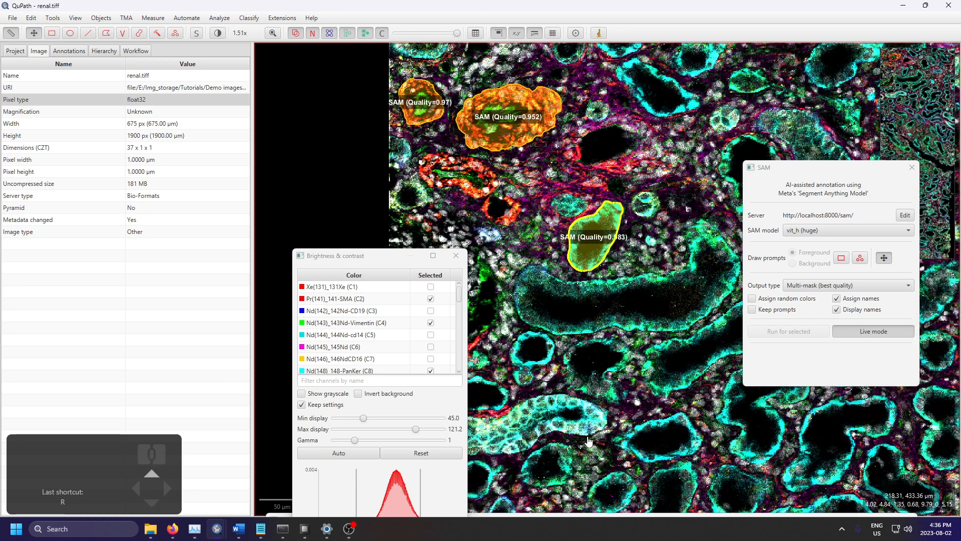
{"action": "scroll", "coordinate": [603, 393], "scroll_direction": "down", "scroll_amount": 6}
{"action": "scroll", "coordinate": [671, 247], "scroll_direction": "up", "scroll_amount": 5}
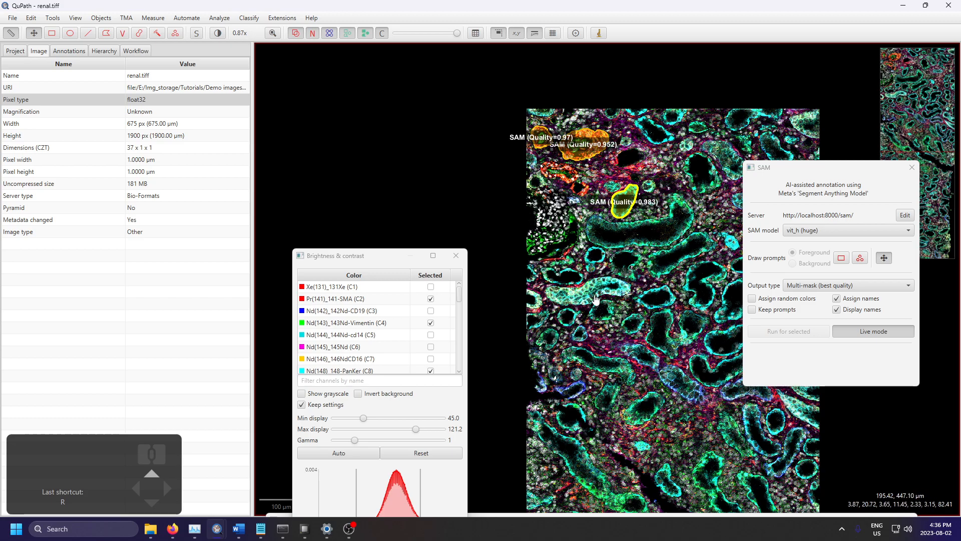
{"action": "key", "text": "r"}
{"action": "left_click_drag", "start_coordinate": [679, 249], "coordinate": [485, 323]}
Step: Examine the unsegmented tubules in the lower tissue and around the dark diagonal gap for further targets
{"action": "scroll", "coordinate": [671, 280], "scroll_direction": "down", "scroll_amount": 5}
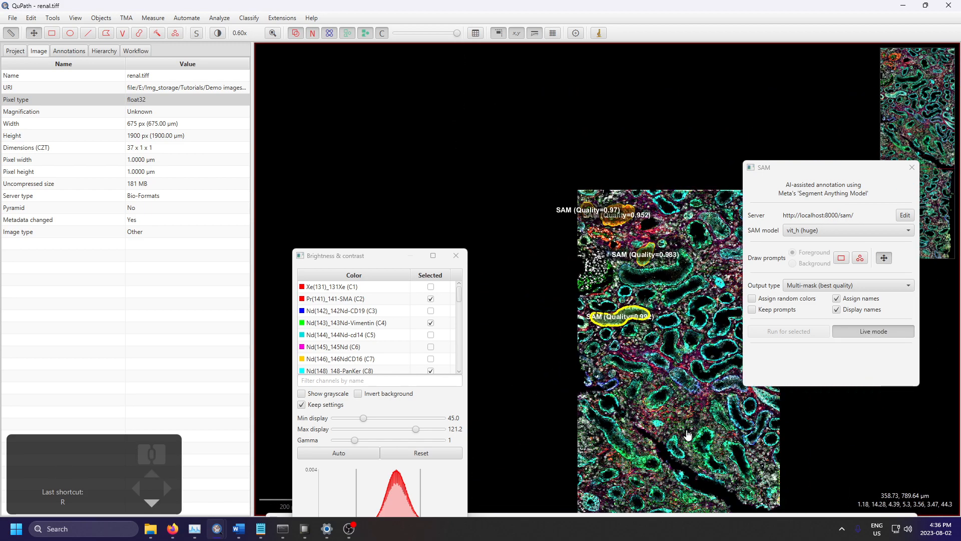
{"action": "scroll", "coordinate": [668, 282], "scroll_direction": "up", "scroll_amount": 4}
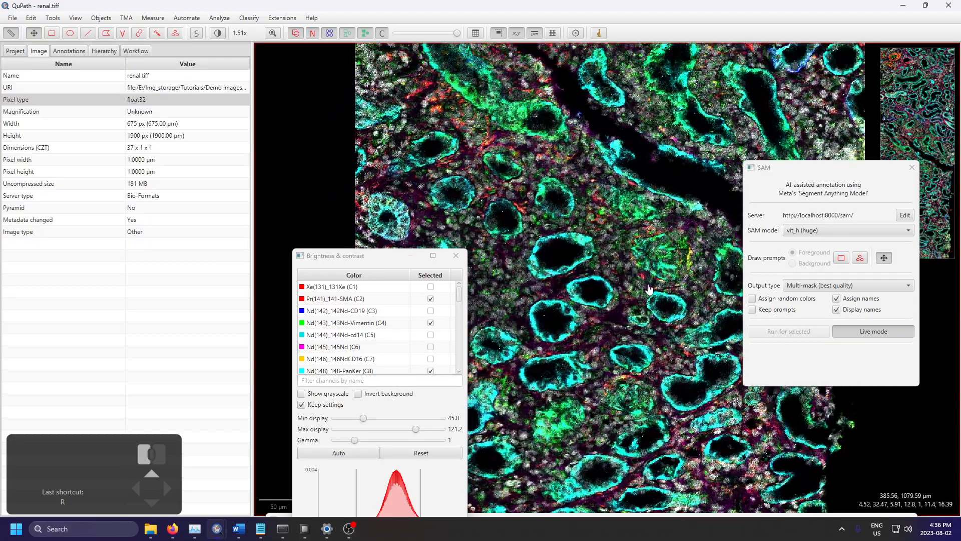
{"action": "left_click_drag", "start_coordinate": [647, 285], "coordinate": [600, 506]}
{"action": "left_click_drag", "start_coordinate": [629, 188], "coordinate": [579, 494]}
{"action": "left_click_drag", "start_coordinate": [595, 193], "coordinate": [607, 129]}
{"action": "left_click_drag", "start_coordinate": [568, 305], "coordinate": [682, 137]}
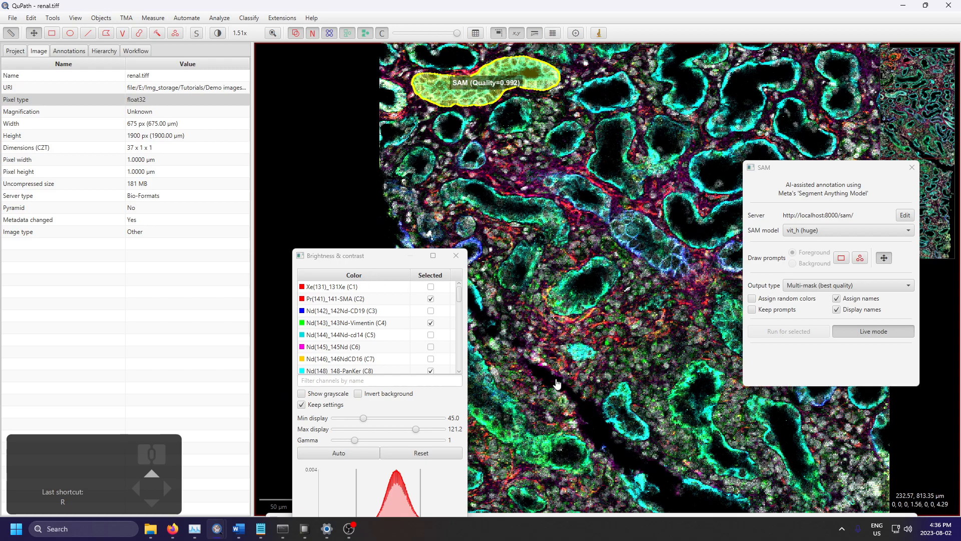
{"action": "scroll", "coordinate": [553, 380], "scroll_direction": "down", "scroll_amount": 2}
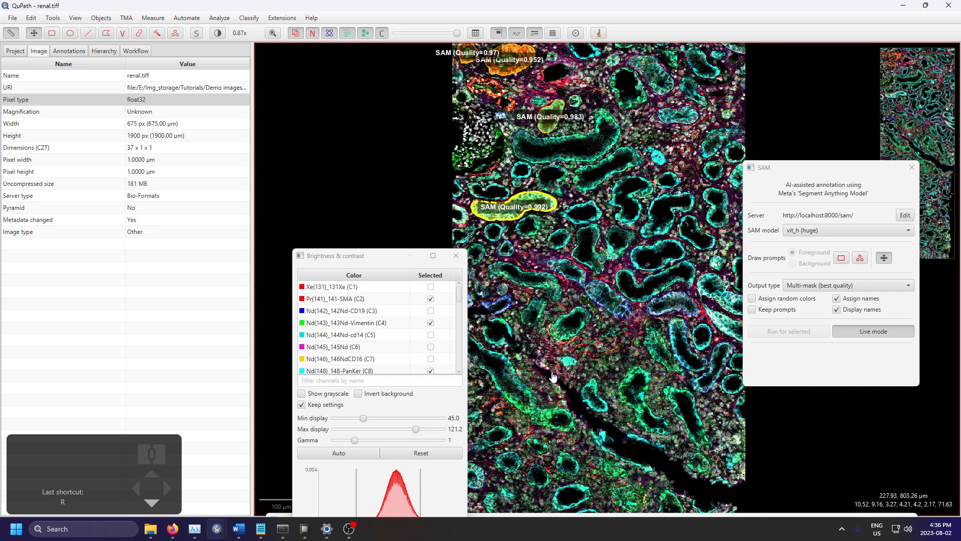
{"action": "scroll", "coordinate": [595, 420], "scroll_direction": "up", "scroll_amount": 2}
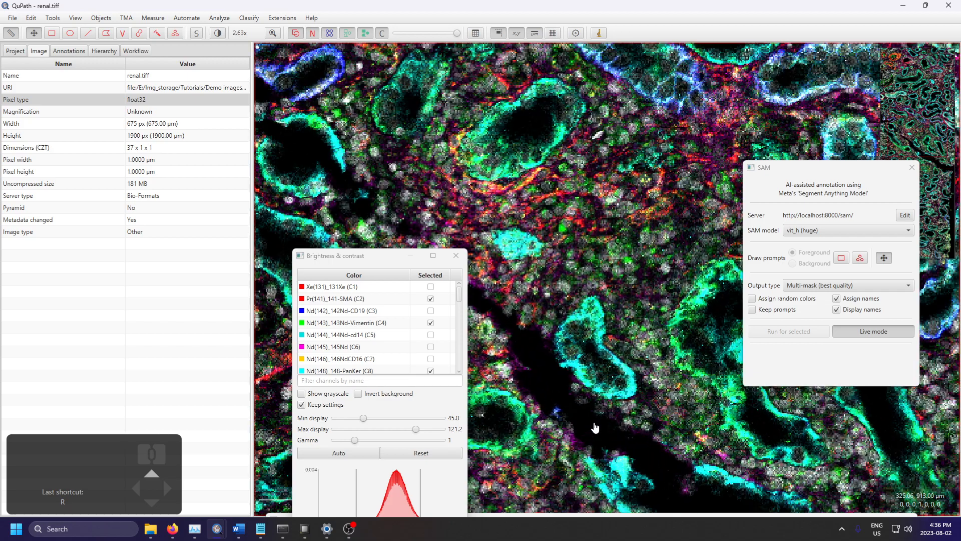
{"action": "left_click_drag", "start_coordinate": [594, 423], "coordinate": [589, 369]}
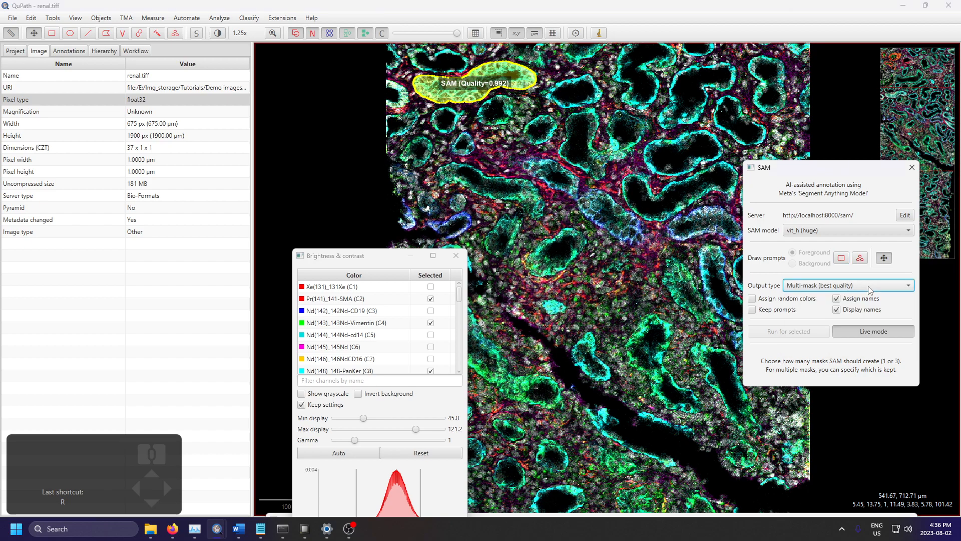
Step: Switch SAM to foreground point prompts and move the Counting window off the tissue
{"action": "left_click", "coordinate": [860, 259]}
{"action": "left_click", "coordinate": [860, 258]}
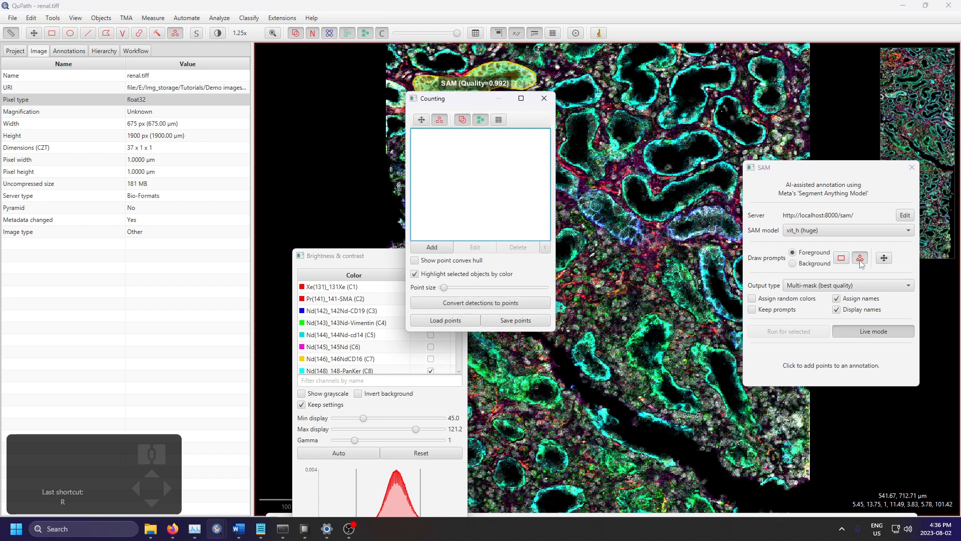
{"action": "left_click_drag", "start_coordinate": [476, 99], "coordinate": [791, 235]}
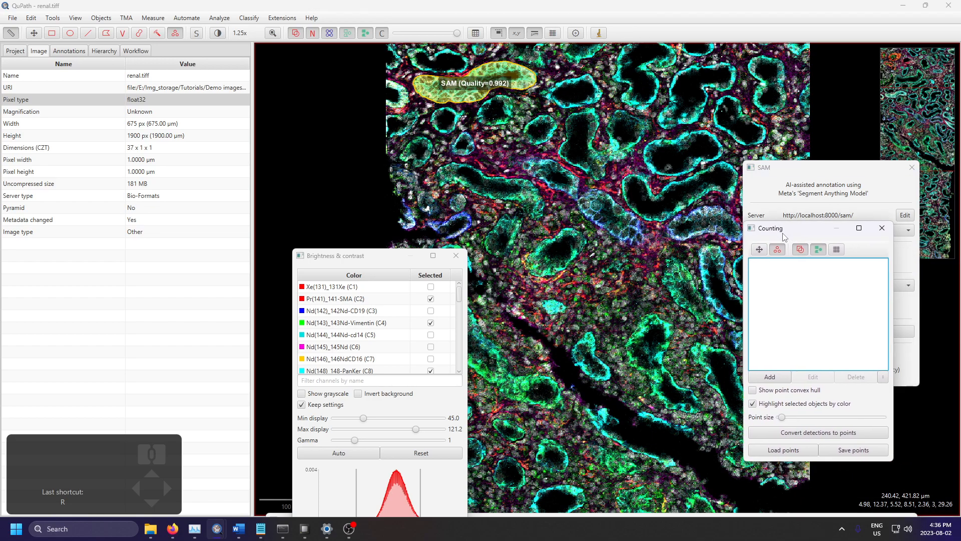
Step: Show the annotation list and delete all annotations from the renal image
{"action": "left_click", "coordinate": [68, 51]}
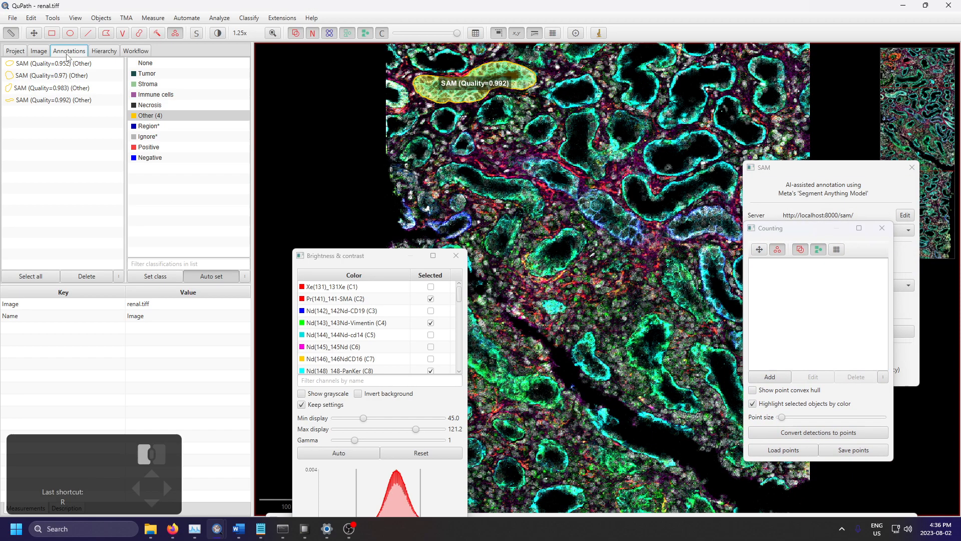
{"action": "left_click", "coordinate": [101, 18]}
{"action": "mouse_move", "coordinate": [130, 32]}
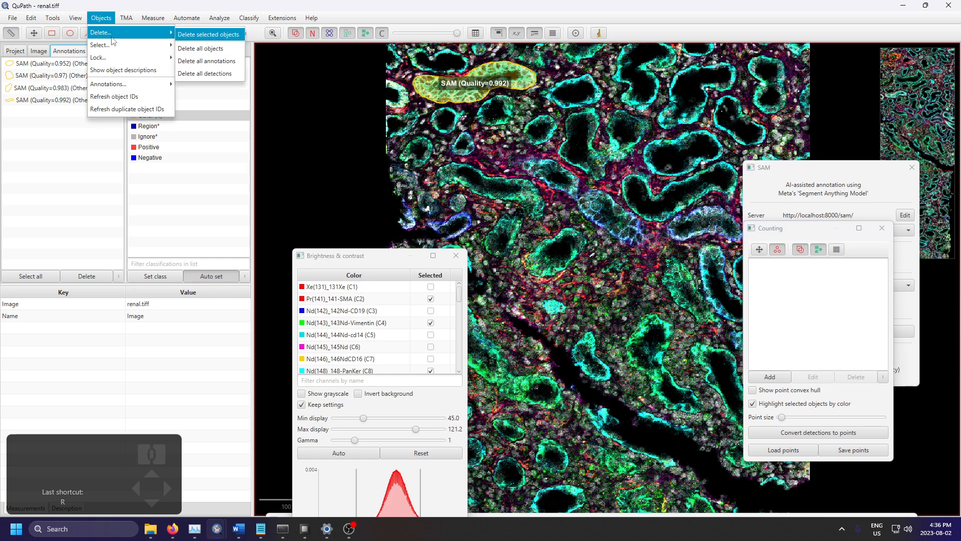
{"action": "left_click", "coordinate": [220, 61]}
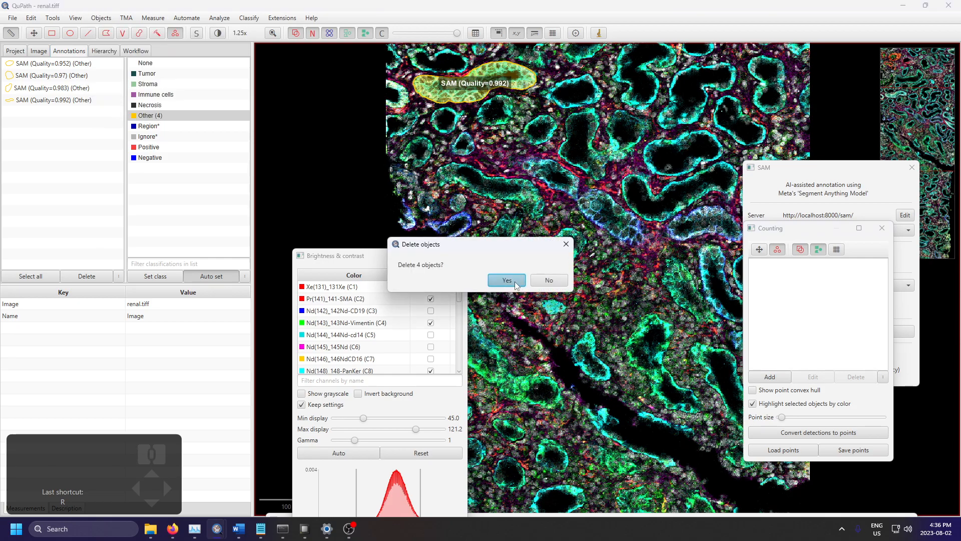
{"action": "left_click", "coordinate": [508, 282]}
Step: Move the Counting window clear of the SAM settings and turn off live mode
{"action": "scroll", "coordinate": [670, 310], "scroll_direction": "up", "scroll_amount": 2}
{"action": "scroll", "coordinate": [671, 310], "scroll_direction": "up", "scroll_amount": 2}
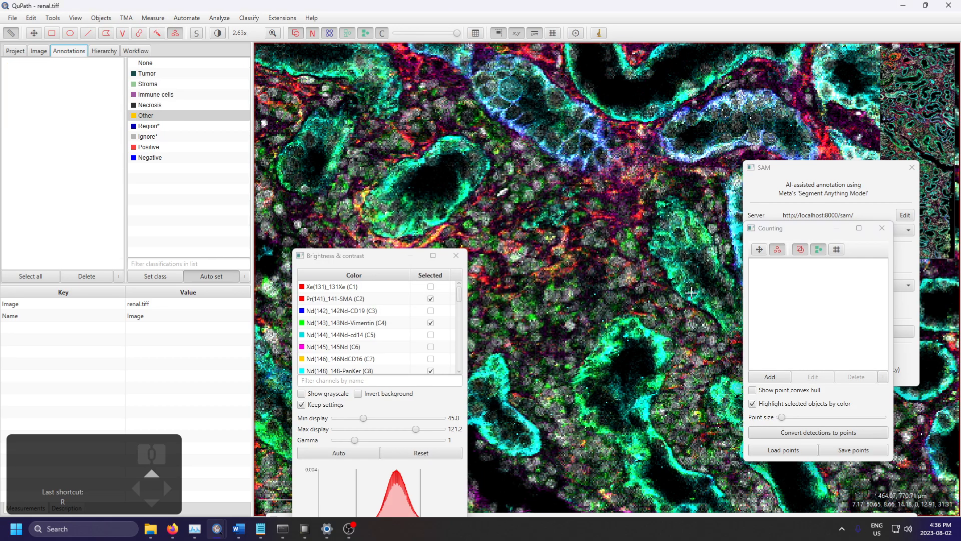
{"action": "left_click_drag", "start_coordinate": [803, 222], "coordinate": [574, 127]}
{"action": "left_click", "coordinate": [863, 336]}
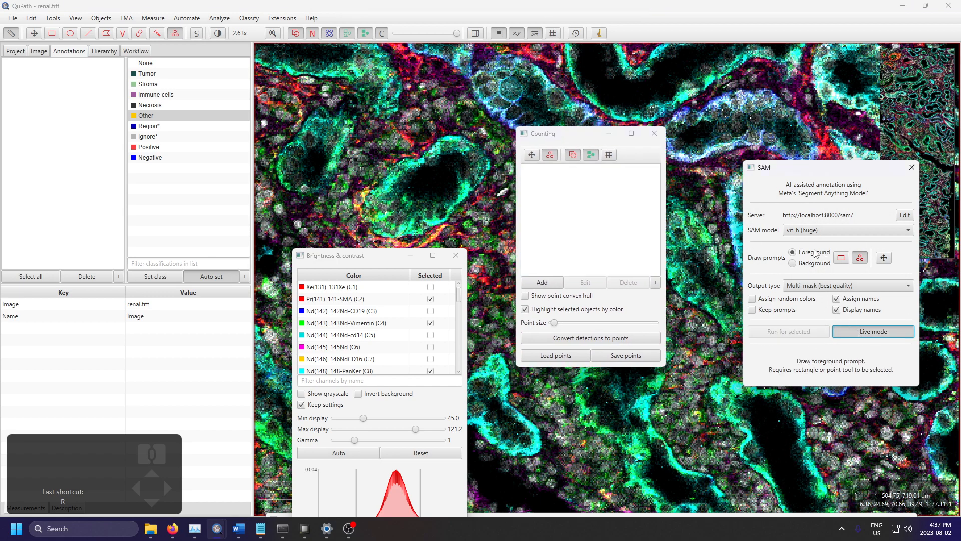
Step: Move the Counting window off the tissue and segment three structures live with foreground points, including the elongated green tubule
{"action": "left_click", "coordinate": [594, 130]}
{"action": "left_click_drag", "start_coordinate": [594, 129], "coordinate": [190, 140]}
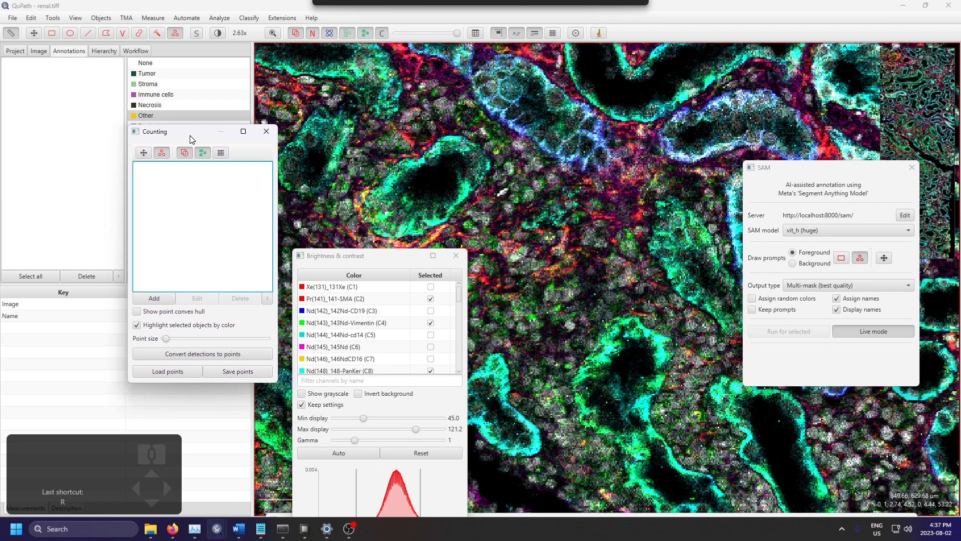
{"action": "left_click", "coordinate": [509, 183]}
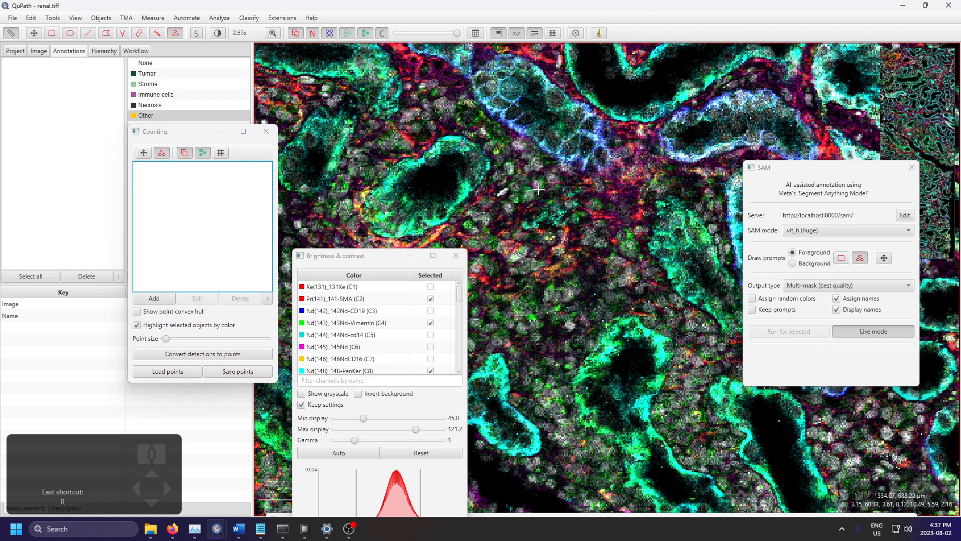
{"action": "left_click", "coordinate": [596, 190]}
{"action": "left_click", "coordinate": [665, 283]}
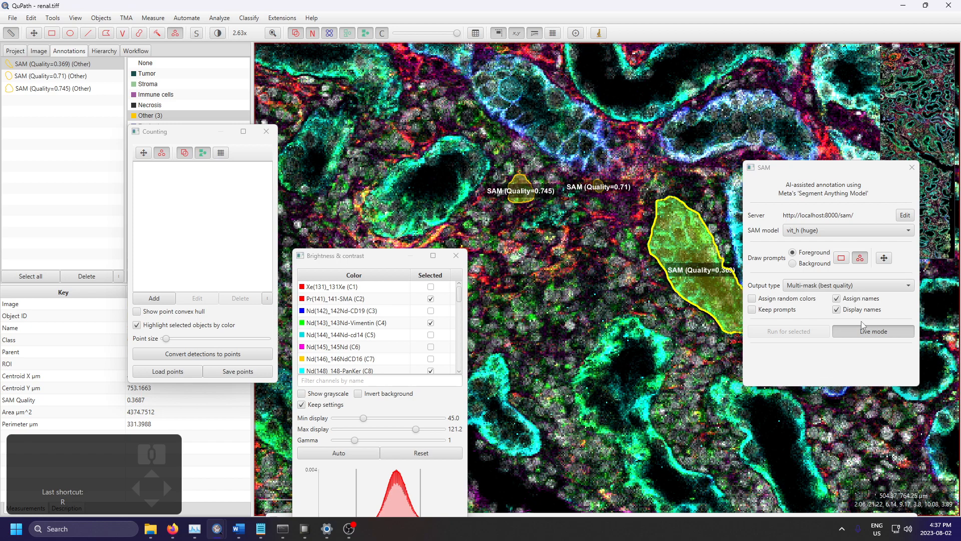
Step: Try a background point beside the elongated green tubule, and undo it together with the live segmentations
{"action": "left_click", "coordinate": [793, 263]}
{"action": "left_click", "coordinate": [658, 285]}
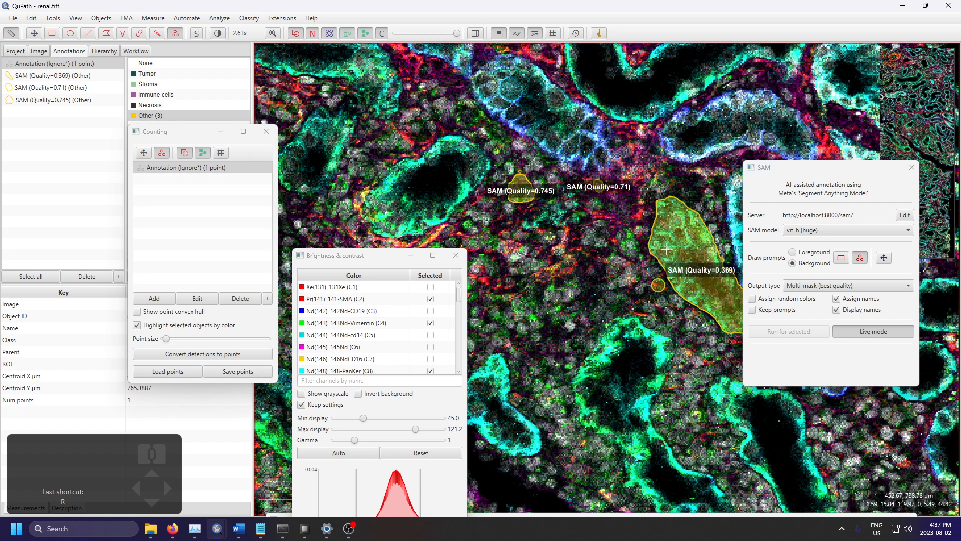
{"action": "key", "text": "ctrl+z"}
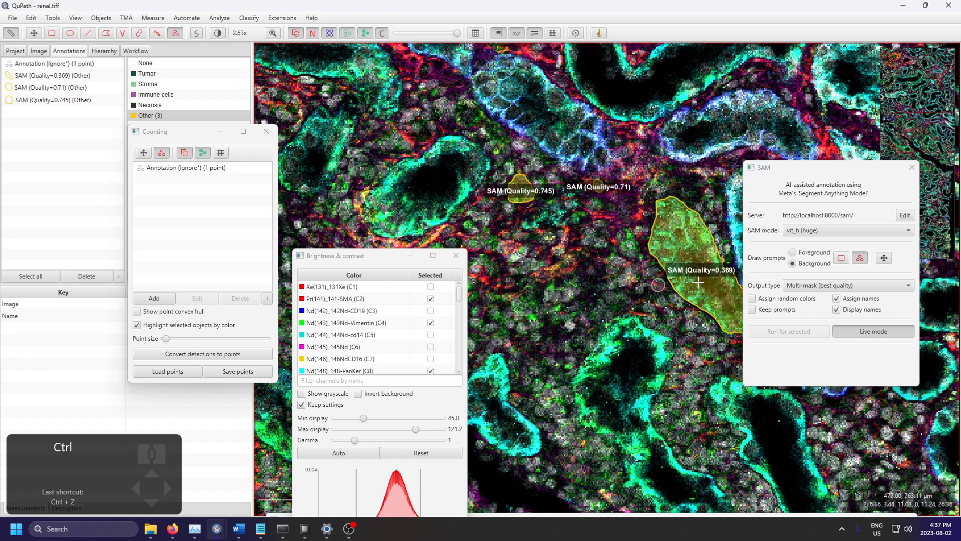
{"action": "key", "text": "ctrl+z"}
{"action": "key", "text": "ctrl+z"}
{"action": "key", "text": "ctrl+z"}
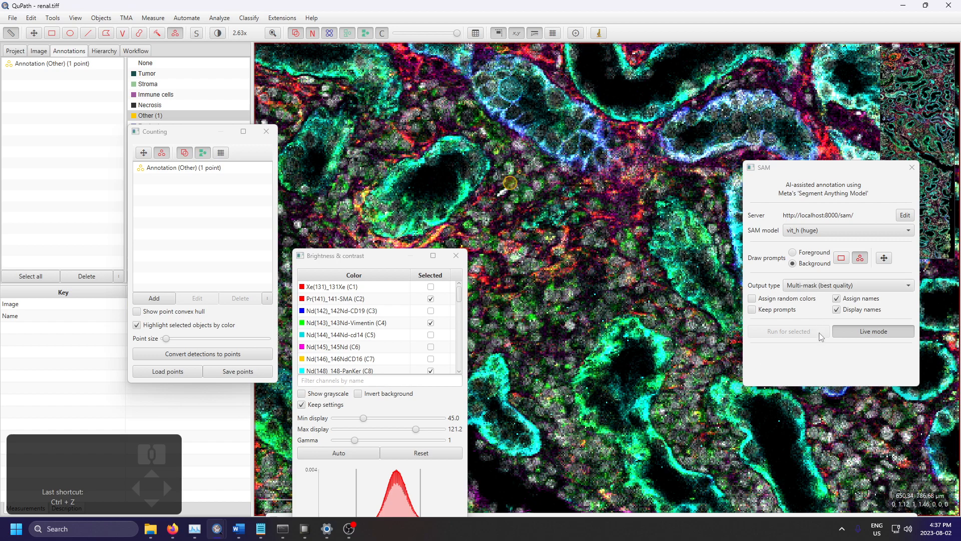
Step: Turn off SAM live mode, return to foreground prompts and delete the leftover point annotation
{"action": "left_click", "coordinate": [844, 332]}
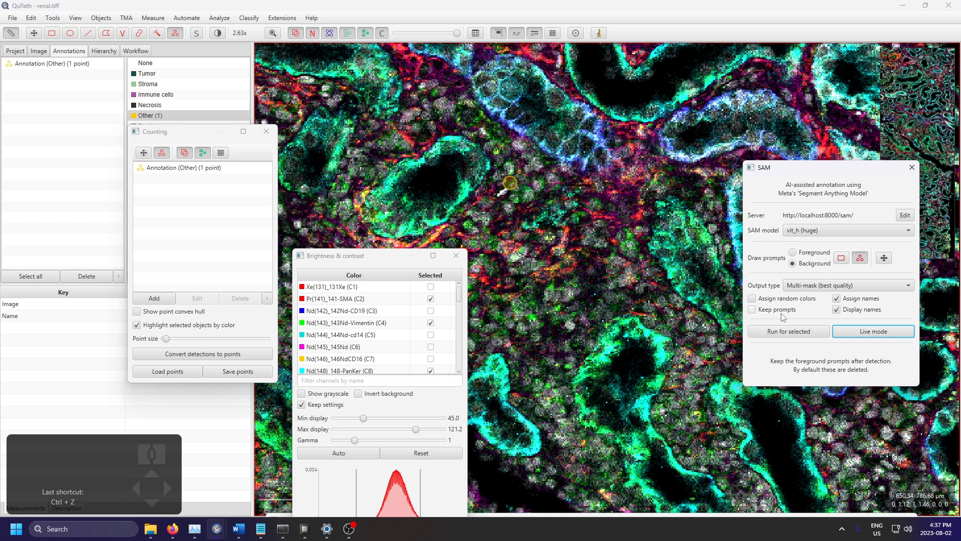
{"action": "left_click", "coordinate": [793, 252]}
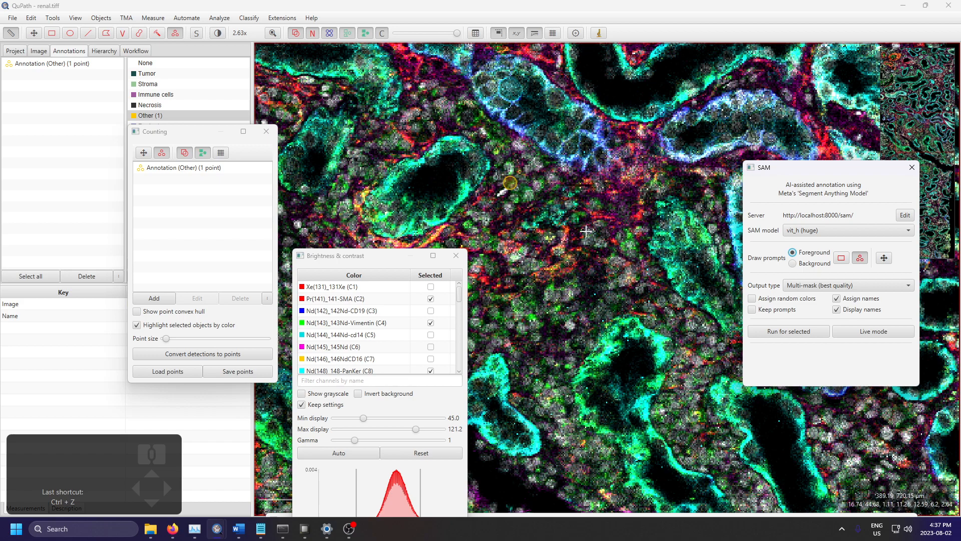
{"action": "left_click", "coordinate": [101, 18]}
{"action": "mouse_move", "coordinate": [150, 32]}
{"action": "left_click", "coordinate": [215, 34]}
Step: Place five foreground points across the grainy tissue between the tubules in the centre of the view
{"action": "left_click", "coordinate": [507, 281]}
{"action": "left_click", "coordinate": [570, 318]}
{"action": "left_click", "coordinate": [613, 220]}
{"action": "left_click", "coordinate": [518, 244]}
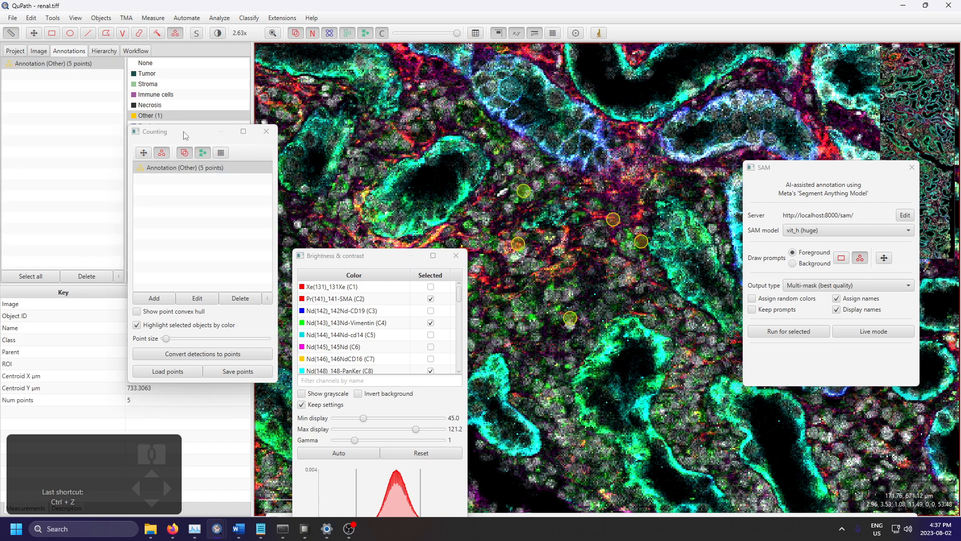
Step: Move the Counting window clear of the class list and add a new point annotation for background prompts
{"action": "left_click_drag", "start_coordinate": [186, 136], "coordinate": [283, 147]}
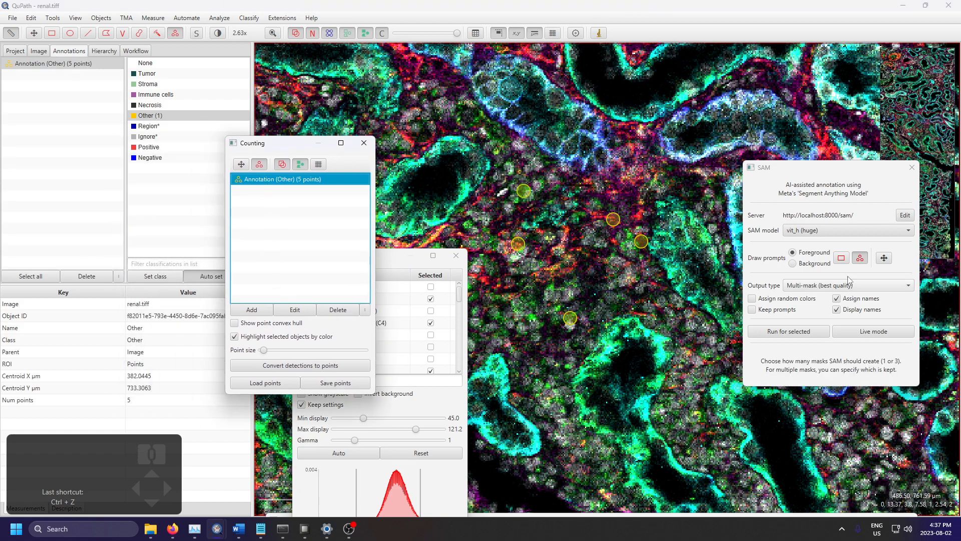
{"action": "left_click", "coordinate": [792, 263]}
{"action": "left_click", "coordinate": [264, 313]}
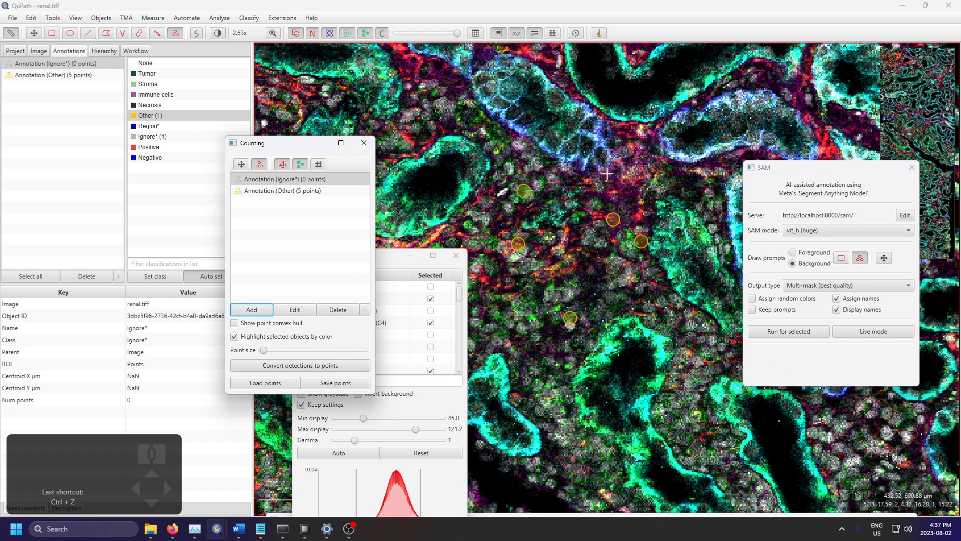
Step: Place eleven background points along the walls of the tubules surrounding the central tissue region
{"action": "left_click", "coordinate": [465, 191]}
{"action": "left_click", "coordinate": [456, 146]}
{"action": "left_click", "coordinate": [537, 139]}
{"action": "left_click", "coordinate": [590, 148]}
{"action": "left_click", "coordinate": [592, 112]}
{"action": "left_click", "coordinate": [668, 127]}
{"action": "left_click", "coordinate": [708, 152]}
{"action": "left_click", "coordinate": [752, 144]}
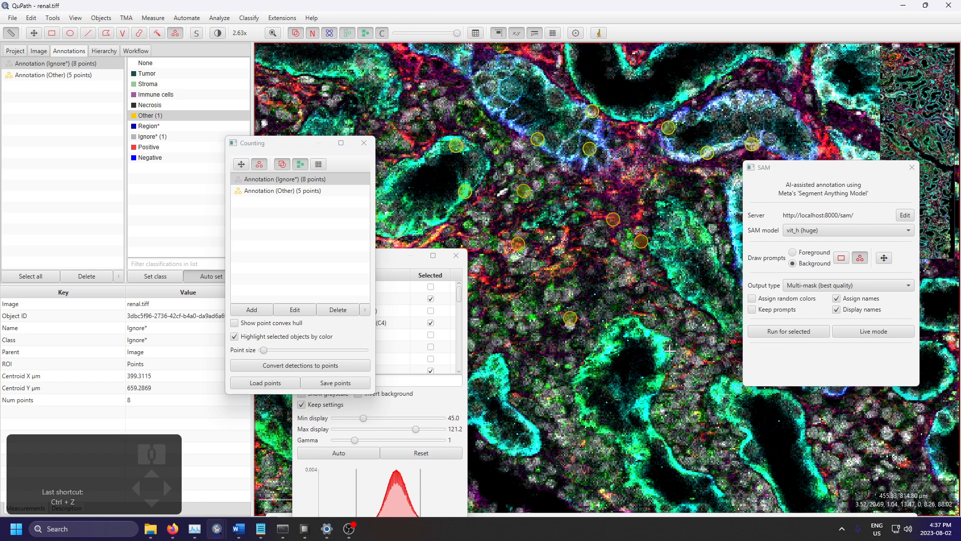
{"action": "left_click", "coordinate": [496, 369]}
{"action": "left_click", "coordinate": [507, 449]}
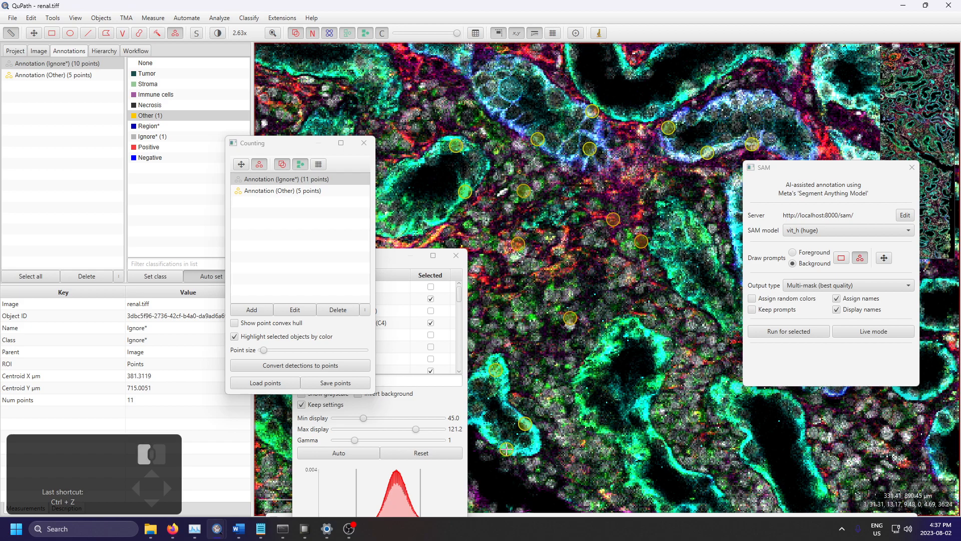
Step: Try to run SAM with only the background point annotation selected
{"action": "left_click", "coordinate": [807, 339]}
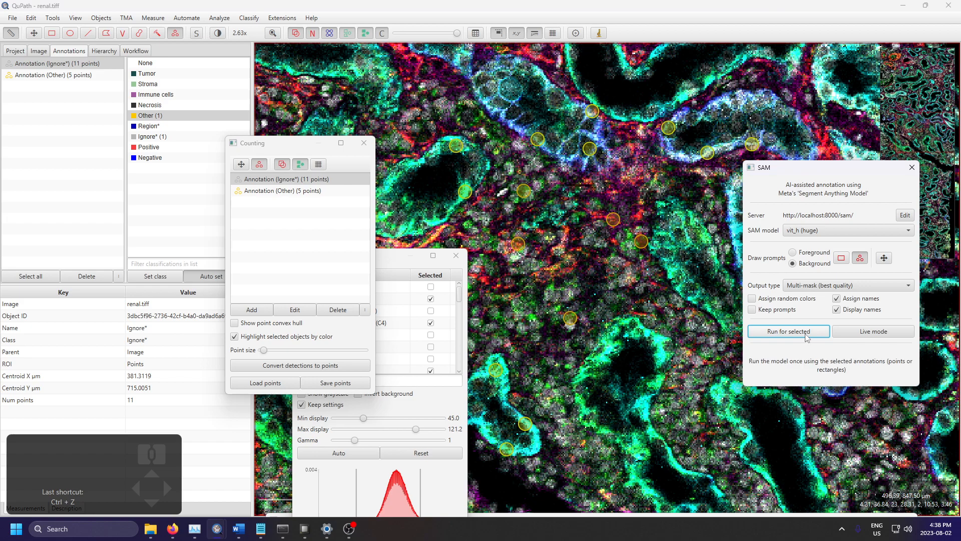
{"action": "left_click", "coordinate": [807, 331]}
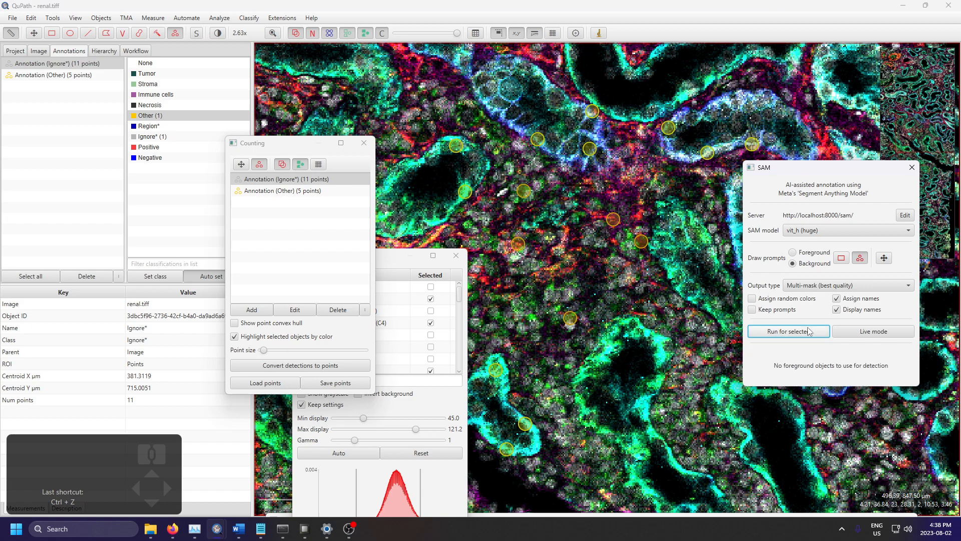
Step: Select the five-point foreground annotation, switch SAM back to foreground prompts and add an empty point annotation
{"action": "left_click", "coordinate": [296, 193]}
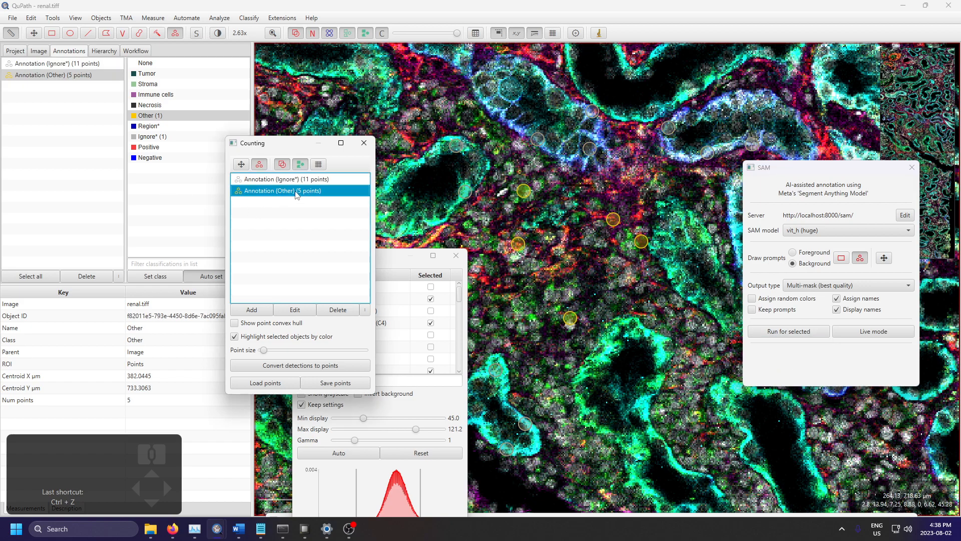
{"action": "left_click", "coordinate": [808, 253]}
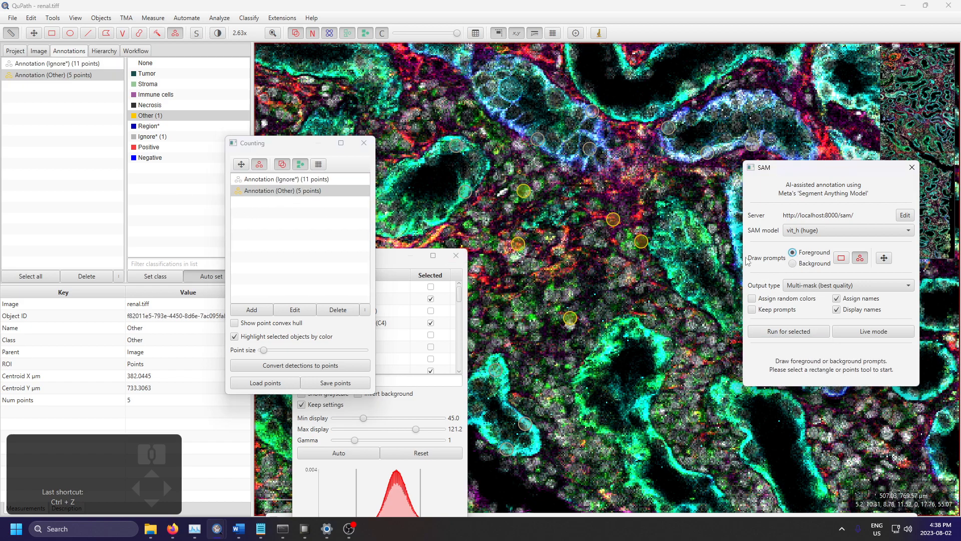
{"action": "left_click", "coordinate": [248, 309]}
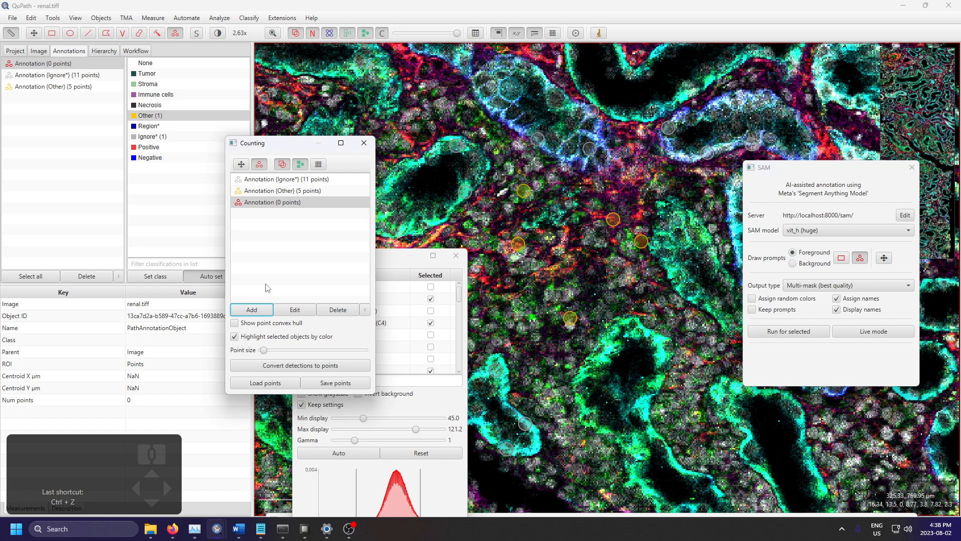
Step: Set the class of the five-point foreground annotation to None
{"action": "left_click", "coordinate": [296, 192]}
{"action": "right_click", "coordinate": [296, 194]}
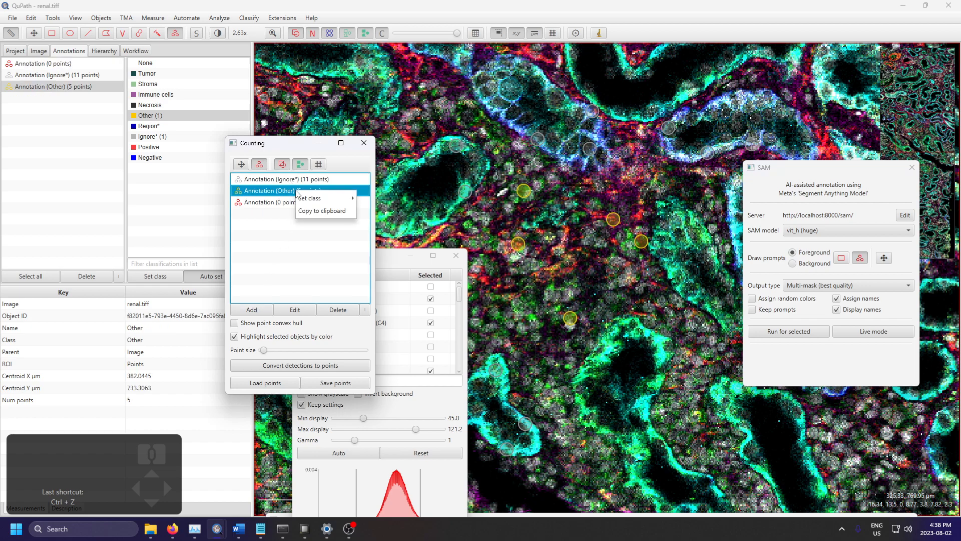
{"action": "mouse_move", "coordinate": [323, 202]}
{"action": "left_click", "coordinate": [377, 200]}
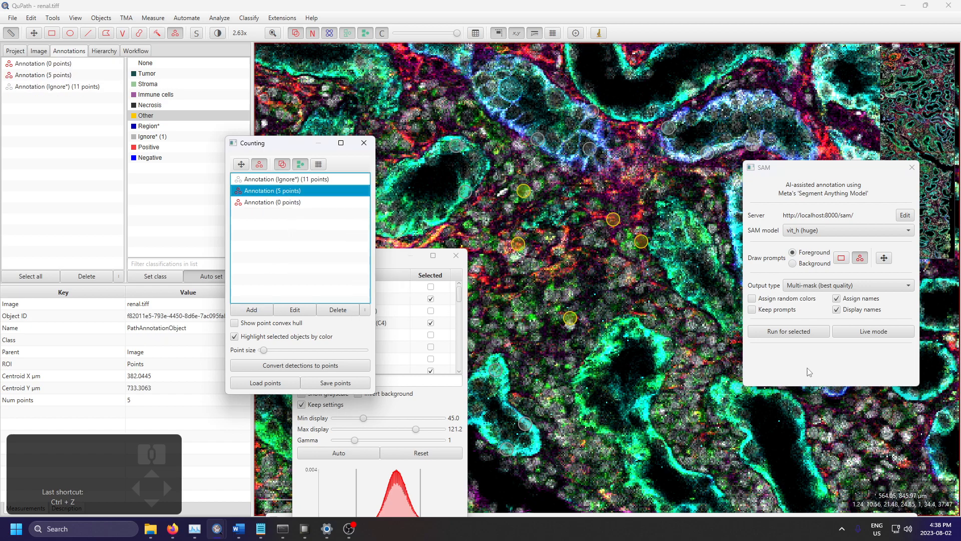
Step: Run SAM once for the five-point foreground annotation and move the Brightness & contrast window off the tissue
{"action": "left_click", "coordinate": [805, 331]}
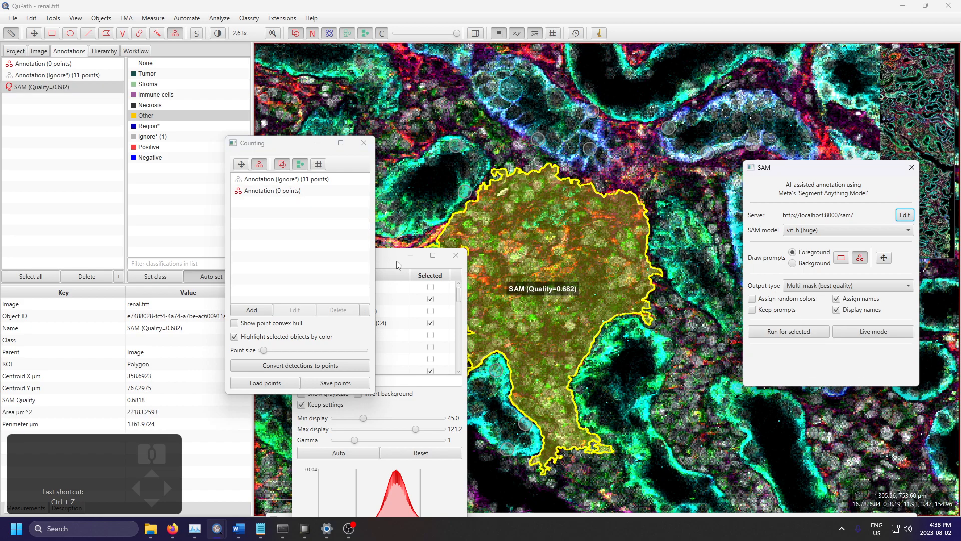
{"action": "left_click_drag", "start_coordinate": [398, 265], "coordinate": [131, 203]}
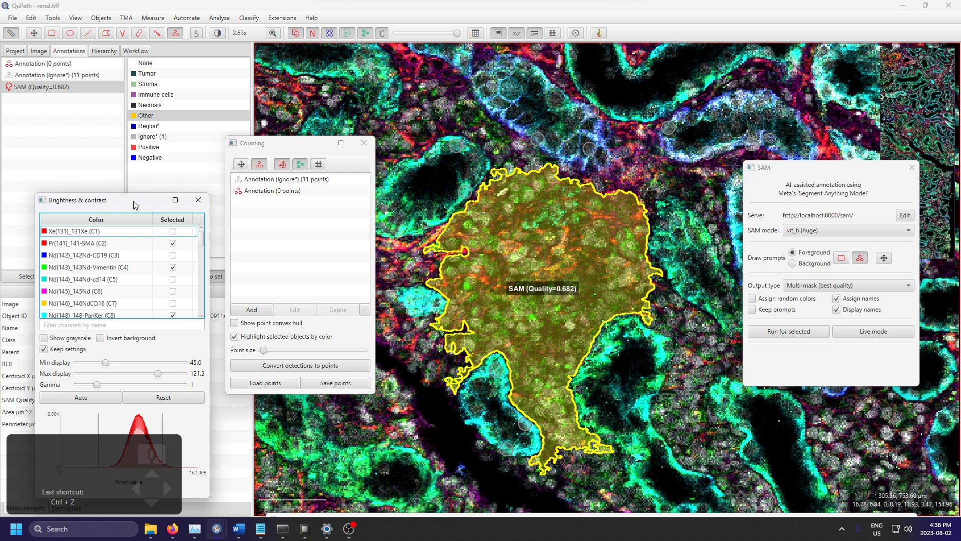
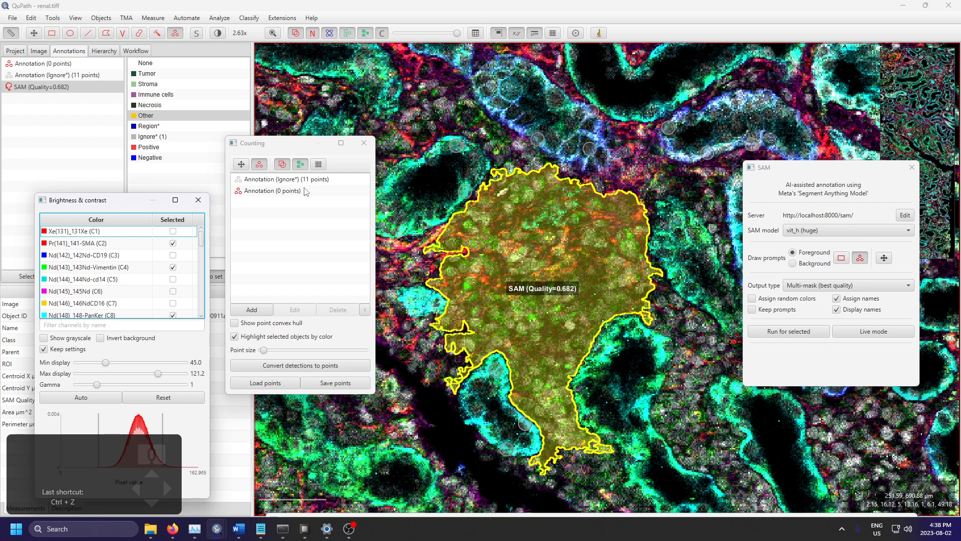
Step: Select the empty point annotation and the 11-point Ignore* annotation in turn to review the point prompts
{"action": "left_click", "coordinate": [289, 195]}
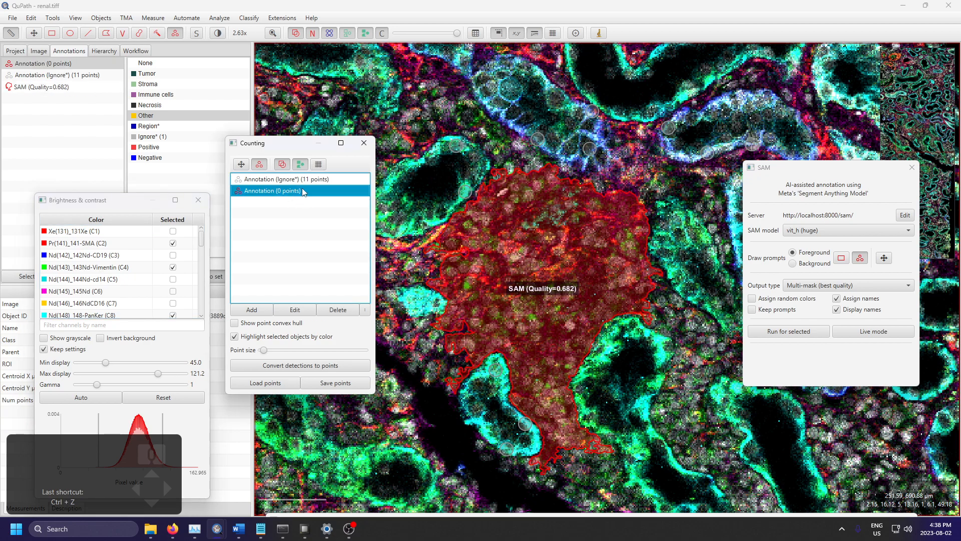
{"action": "left_click", "coordinate": [312, 179]}
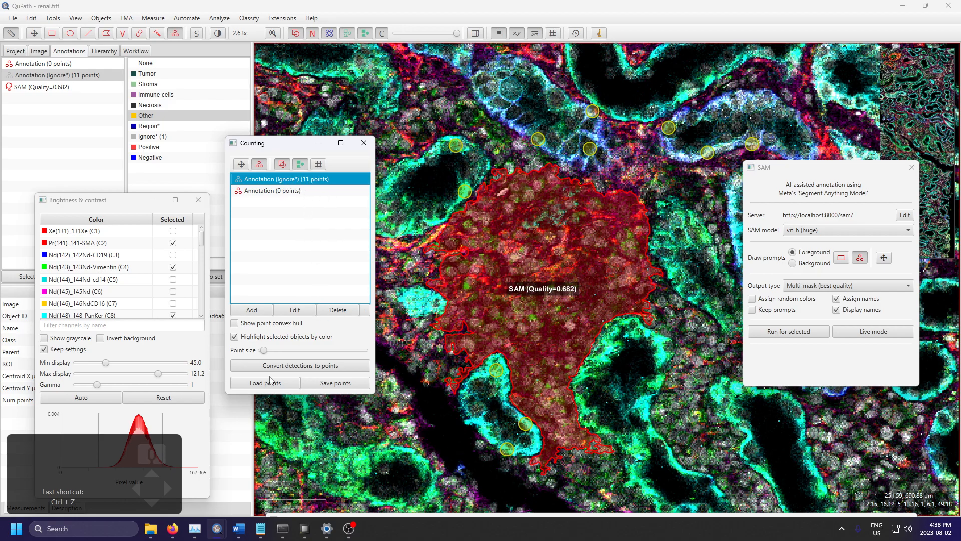
Step: Switch to Firefox and look through the qupath-extension-sam README for the prompt instructions and parameters
{"action": "left_click", "coordinate": [173, 529]}
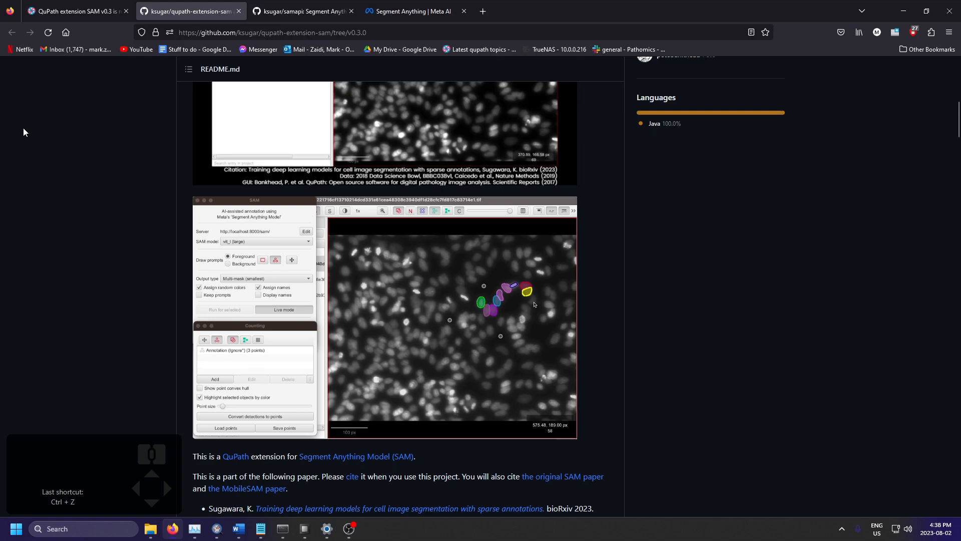
{"action": "scroll", "coordinate": [35, 213], "scroll_direction": "down", "scroll_amount": 3}
{"action": "scroll", "coordinate": [35, 213], "scroll_direction": "up", "scroll_amount": 5}
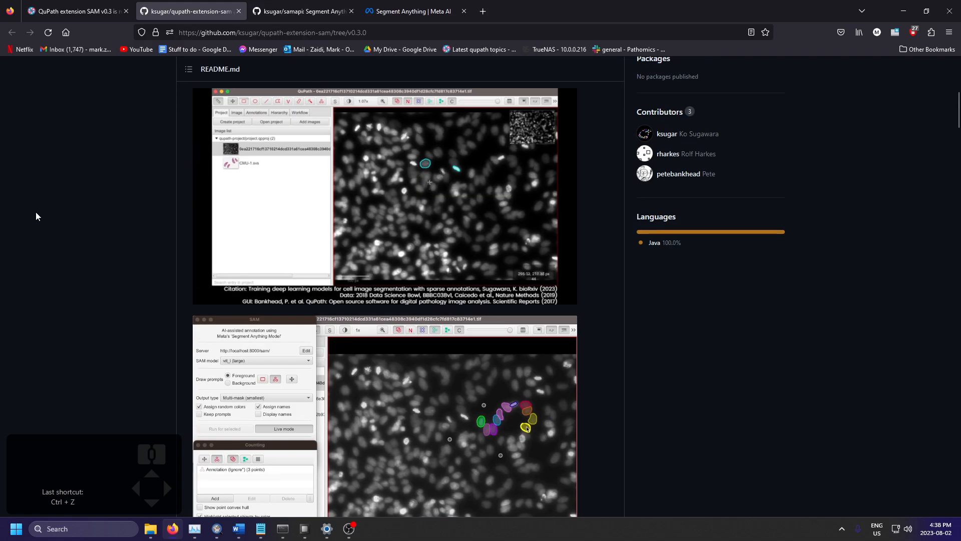
{"action": "scroll", "coordinate": [35, 212], "scroll_direction": "up", "scroll_amount": 6}
{"action": "scroll", "coordinate": [38, 223], "scroll_direction": "down", "scroll_amount": 12}
{"action": "scroll", "coordinate": [59, 244], "scroll_direction": "down", "scroll_amount": 5}
{"action": "scroll", "coordinate": [59, 243], "scroll_direction": "down", "scroll_amount": 6}
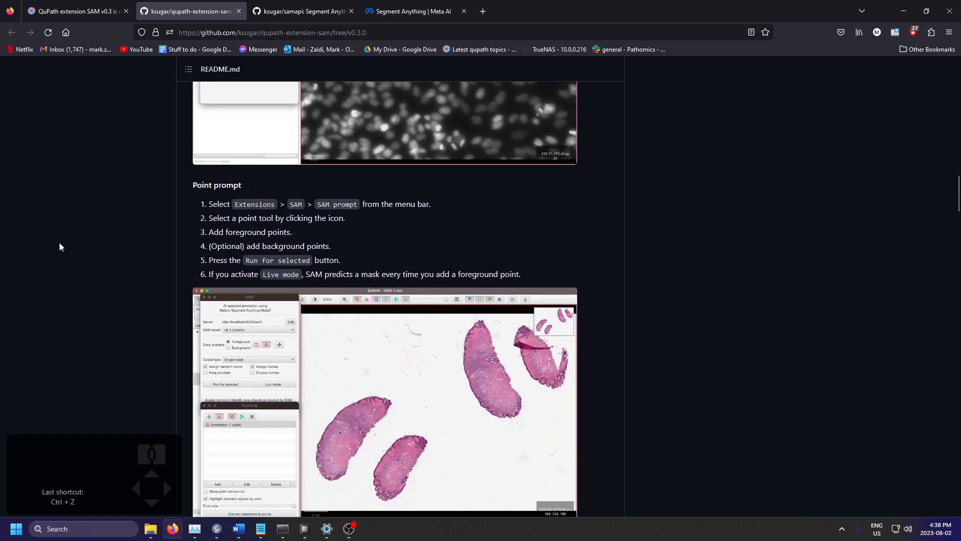
{"action": "scroll", "coordinate": [59, 246], "scroll_direction": "down", "scroll_amount": 6}
{"action": "scroll", "coordinate": [59, 244], "scroll_direction": "down", "scroll_amount": 10}
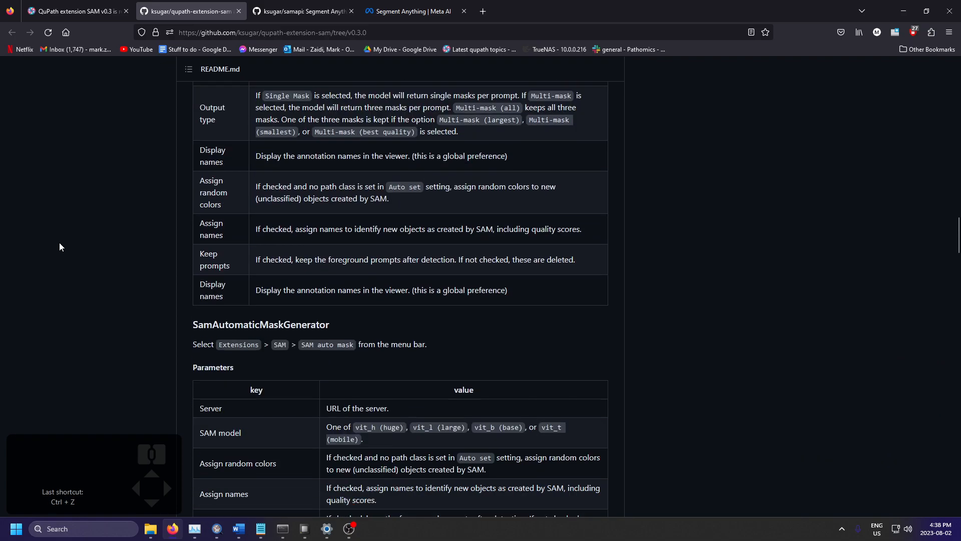
Step: Look through the installation, update and usage sections of the samapi README
{"action": "left_click", "coordinate": [60, 5]}
{"action": "left_click", "coordinate": [292, 3]}
{"action": "scroll", "coordinate": [159, 293], "scroll_direction": "down", "scroll_amount": 11}
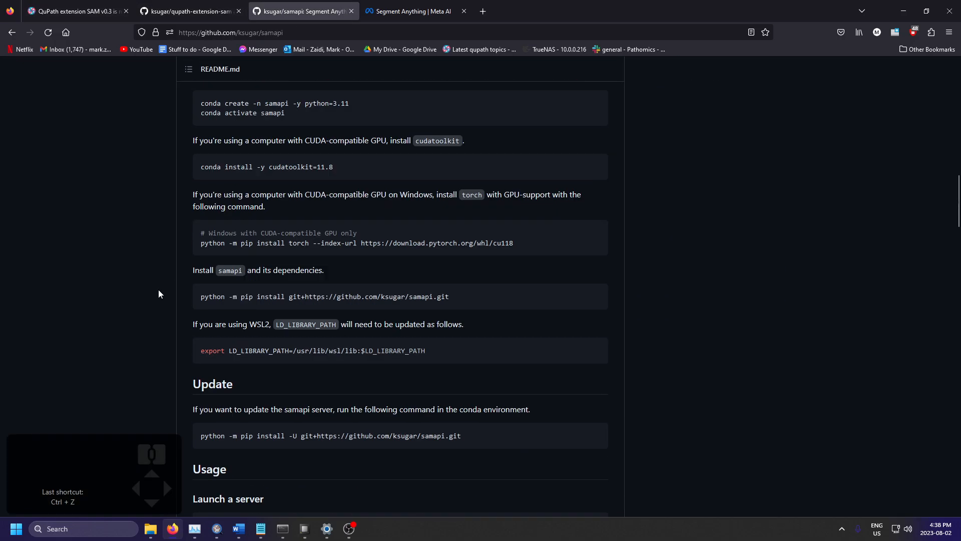
{"action": "scroll", "coordinate": [158, 293], "scroll_direction": "up", "scroll_amount": 12}
{"action": "scroll", "coordinate": [147, 304], "scroll_direction": "down", "scroll_amount": 5}
{"action": "scroll", "coordinate": [124, 344], "scroll_direction": "down", "scroll_amount": 20}
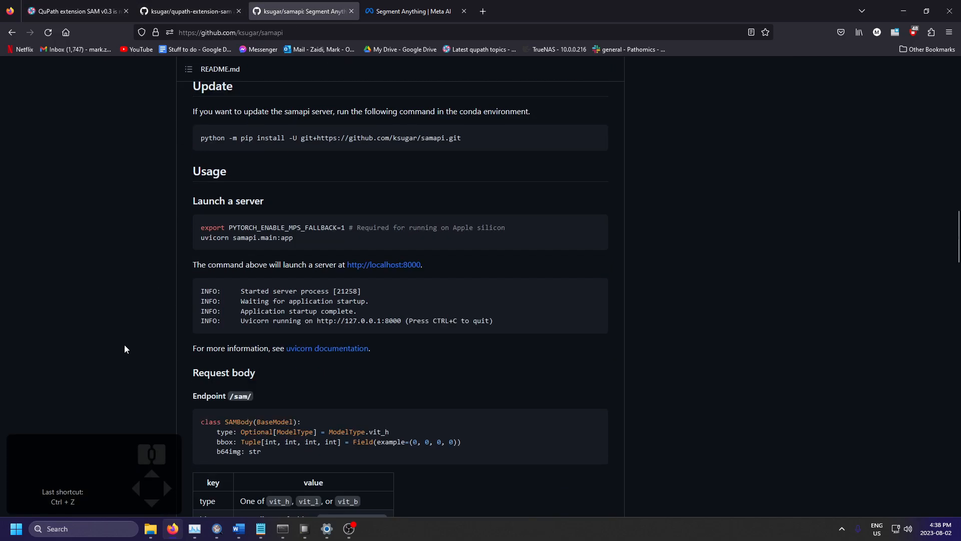
Step: Return to the qupath-extension-sam README and read its point prompt and parameter sections
{"action": "left_click", "coordinate": [145, 12]}
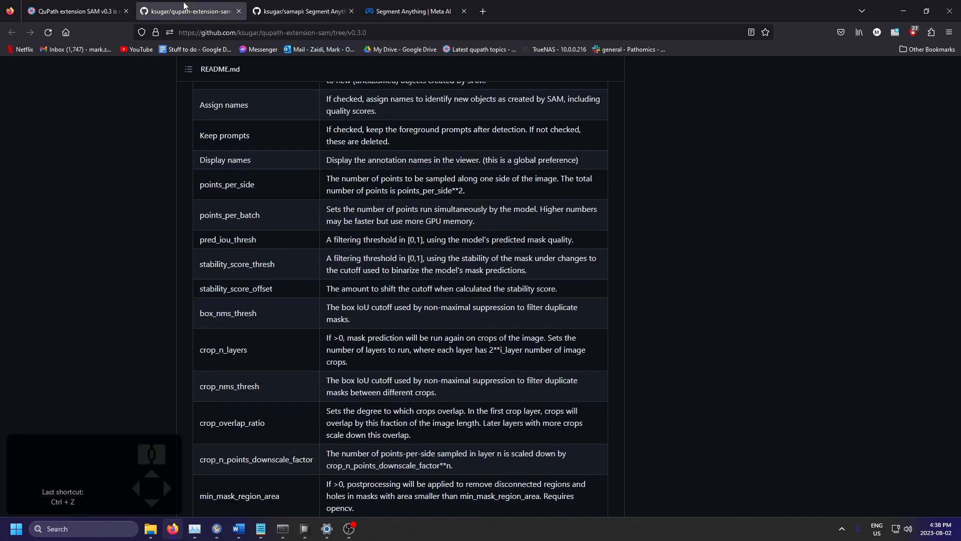
{"action": "scroll", "coordinate": [121, 305], "scroll_direction": "up", "scroll_amount": 15}
{"action": "scroll", "coordinate": [114, 319], "scroll_direction": "down", "scroll_amount": 9}
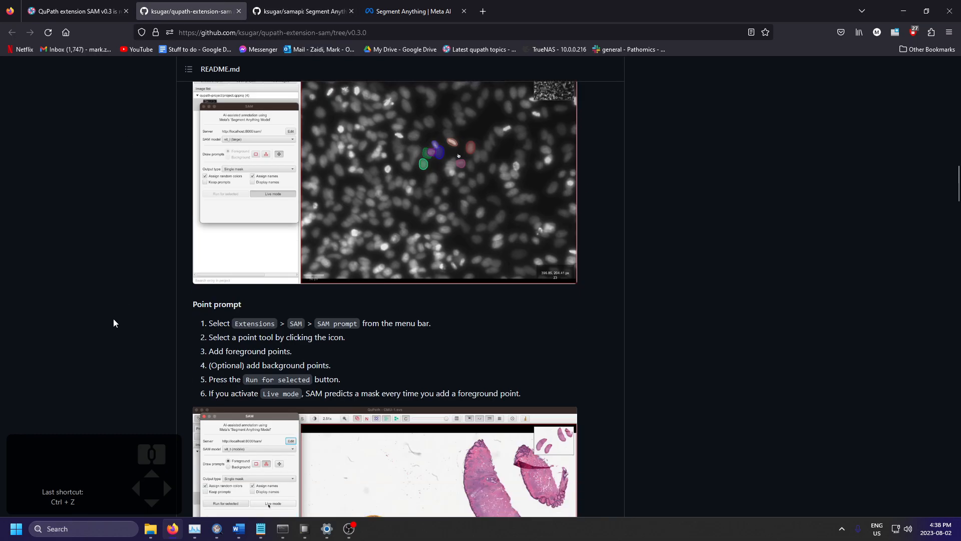
{"action": "scroll", "coordinate": [114, 322], "scroll_direction": "down", "scroll_amount": 8}
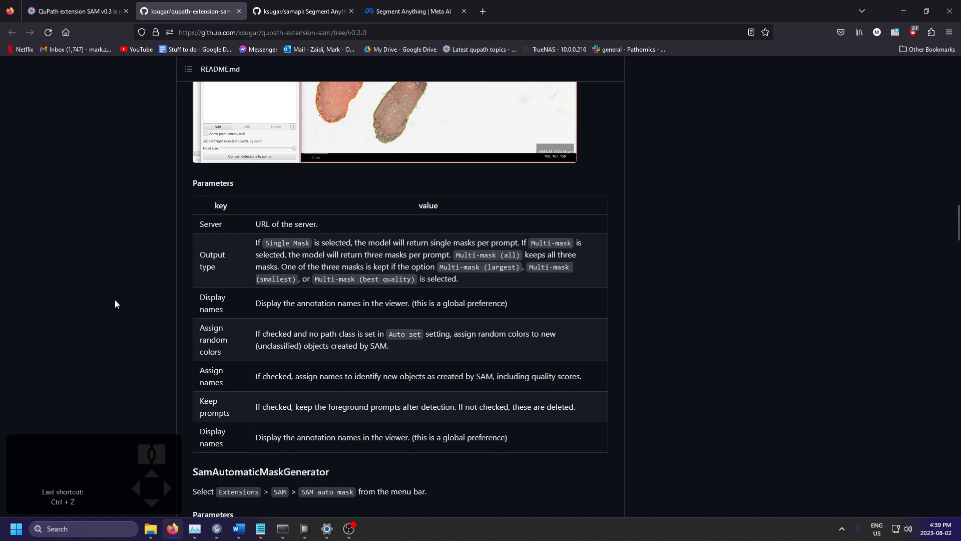
Step: Search the README page for "ignore" and go through the matches, including the note on background prompts
{"action": "key", "text": "ctrl+f"}
{"action": "type", "text": "ignore"}
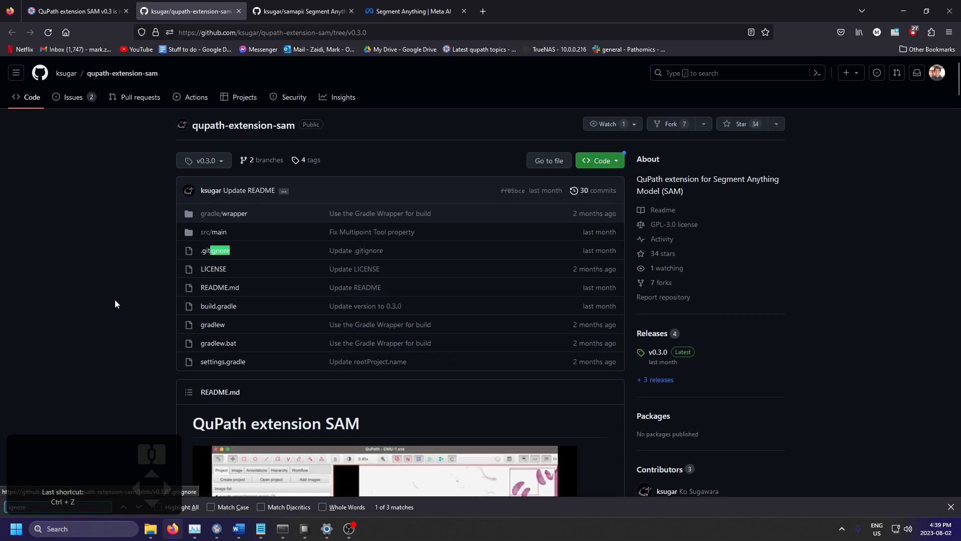
{"action": "key", "text": "Return"}
{"action": "key", "text": "Return"}
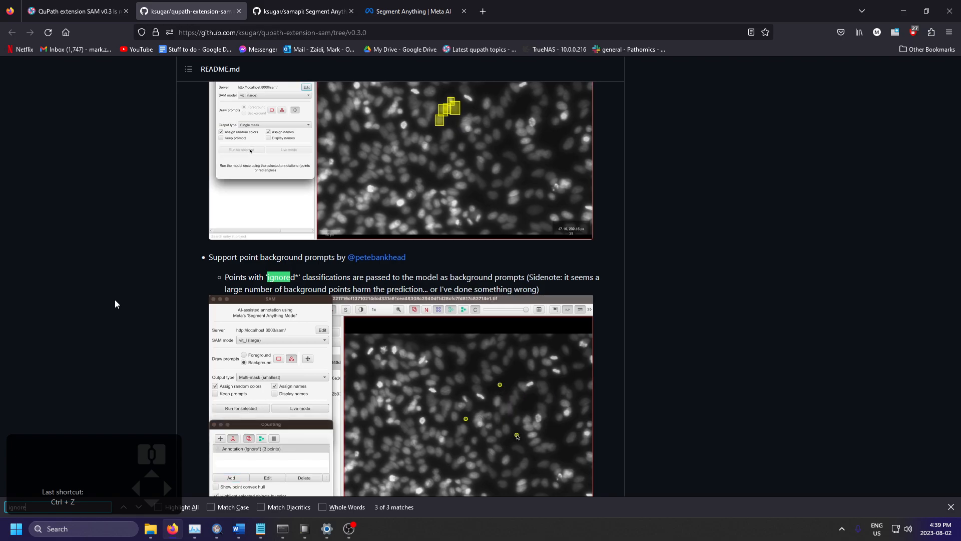
{"action": "key", "text": "Return"}
{"action": "key", "text": "Return"}
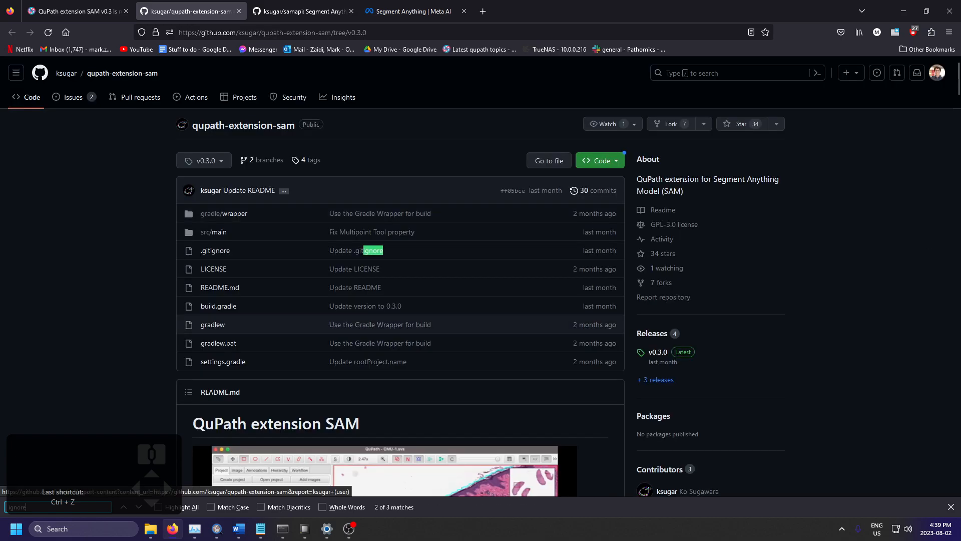
Step: Switch back to QuPath and open hypox.tiff from the project without saving the changes to renal.tiff
{"action": "left_click", "coordinate": [903, 11]}
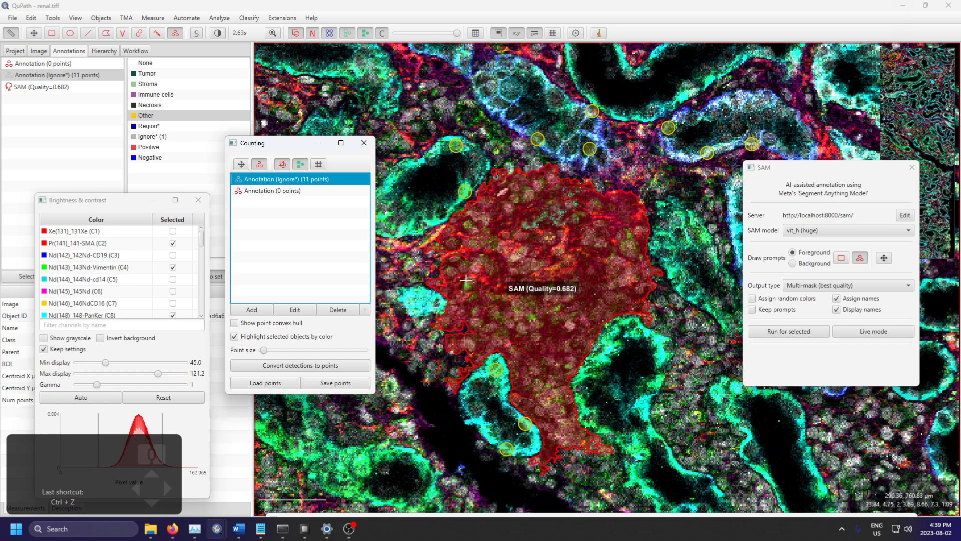
{"action": "scroll", "coordinate": [561, 262], "scroll_direction": "down", "scroll_amount": 5}
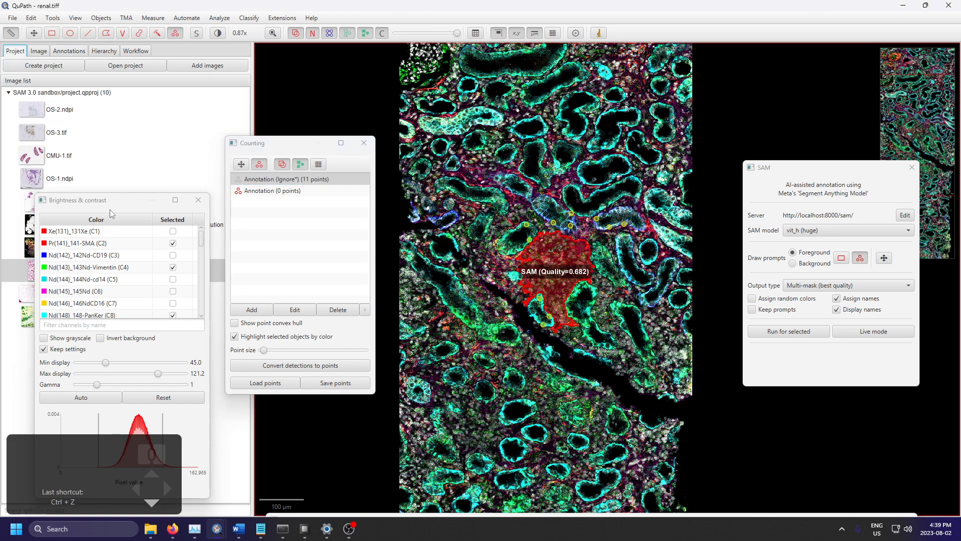
{"action": "left_click_drag", "start_coordinate": [103, 201], "coordinate": [365, 165]}
{"action": "left_click", "coordinate": [53, 317]}
{"action": "double_click", "coordinate": [53, 317]}
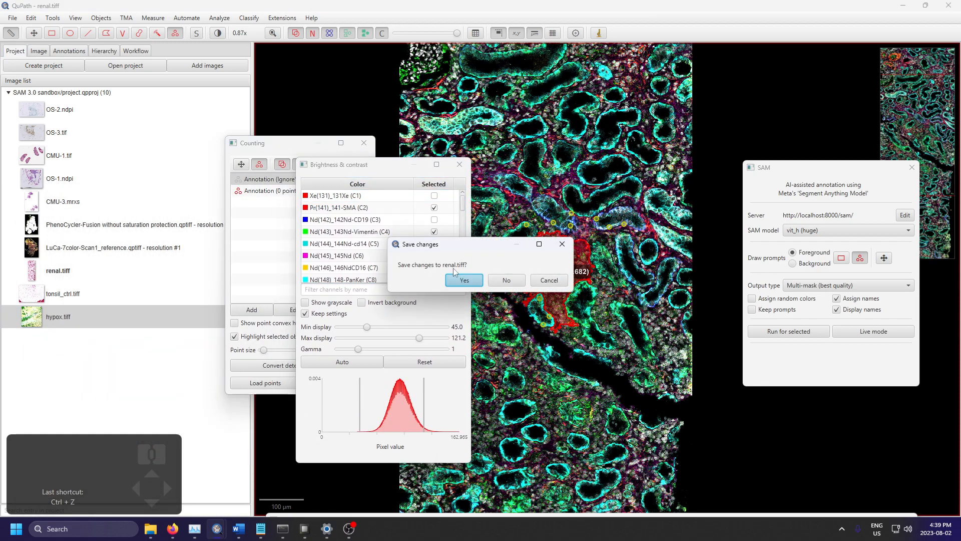
{"action": "left_click", "coordinate": [506, 282]}
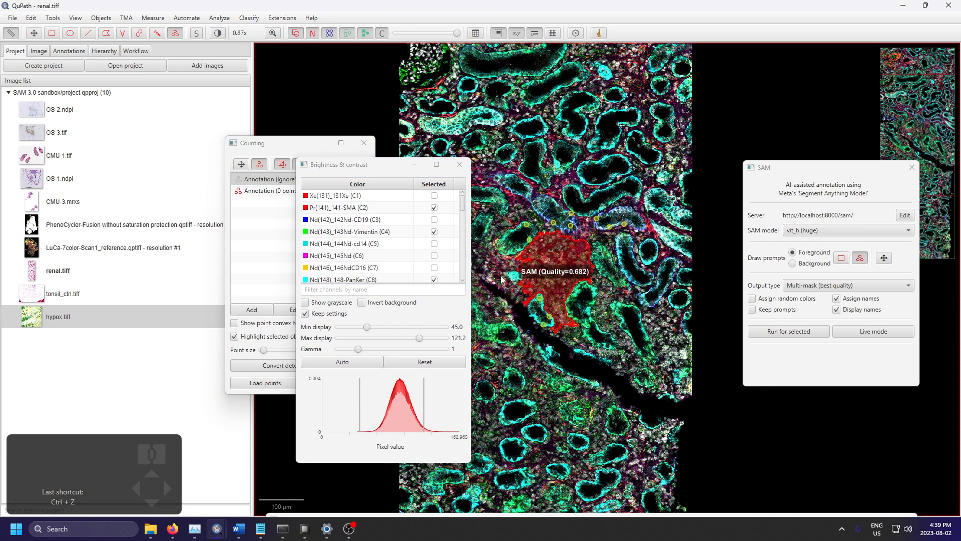
{"action": "left_click_drag", "start_coordinate": [393, 169], "coordinate": [168, 124]}
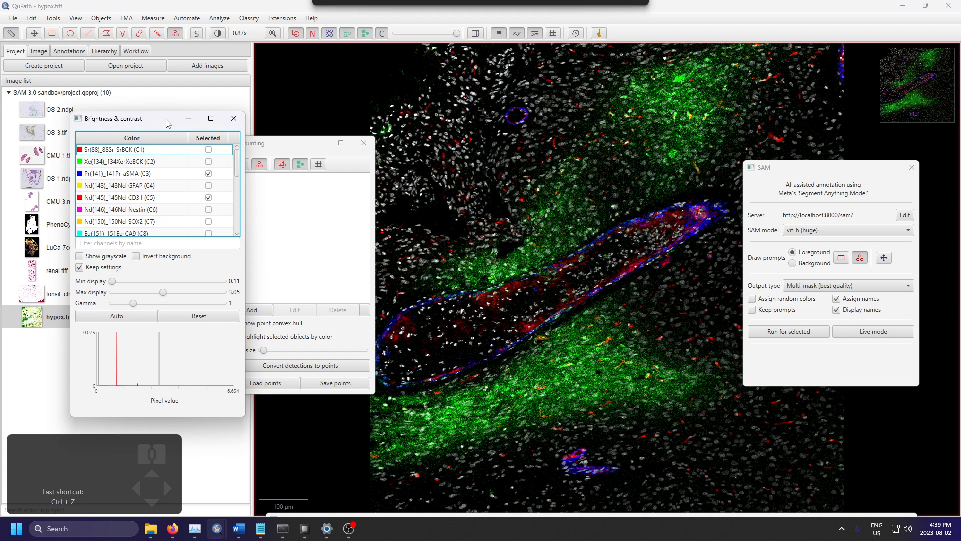
Step: Place three foreground points along the upper wall of the large elongated vessel
{"action": "scroll", "coordinate": [641, 209], "scroll_direction": "up", "scroll_amount": 3}
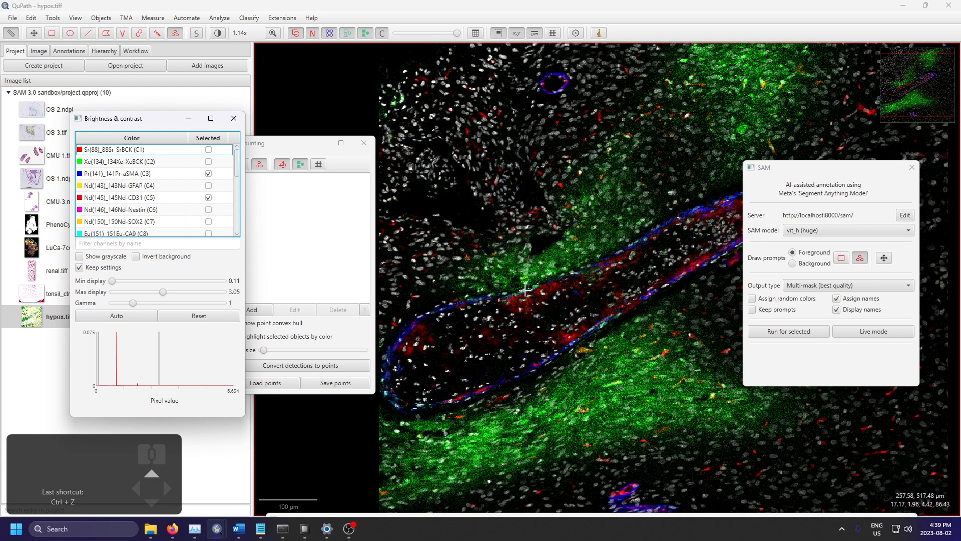
{"action": "scroll", "coordinate": [525, 289], "scroll_direction": "up", "scroll_amount": 4}
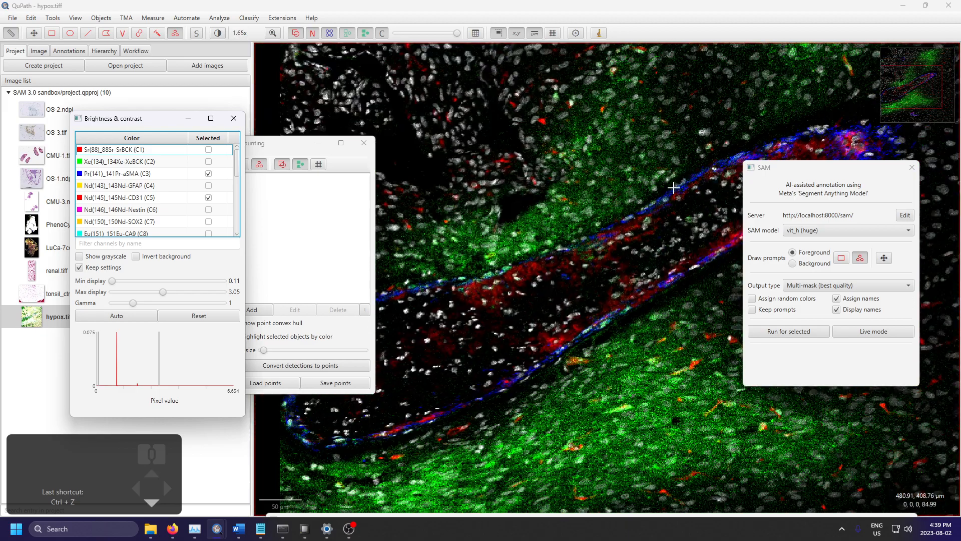
{"action": "scroll", "coordinate": [674, 185], "scroll_direction": "down", "scroll_amount": 8}
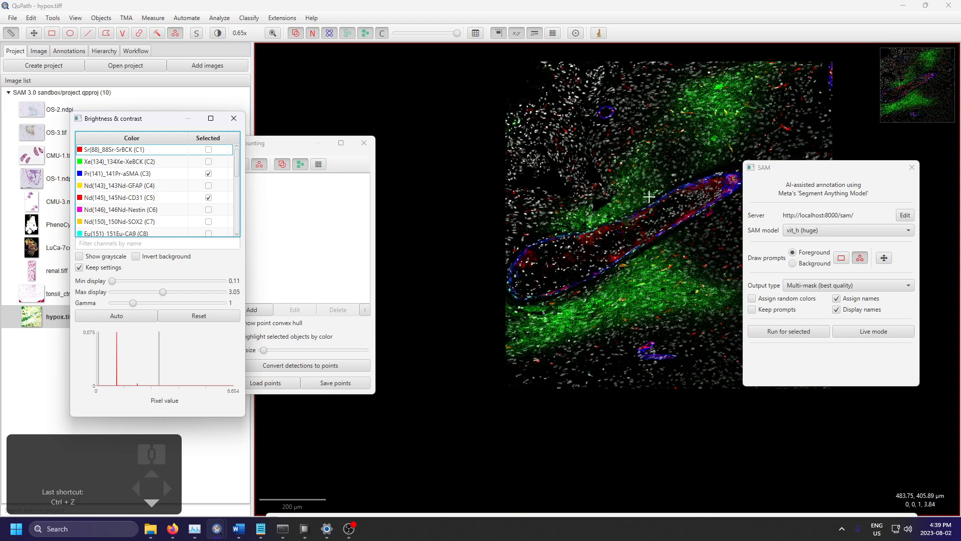
{"action": "scroll", "coordinate": [660, 195], "scroll_direction": "up", "scroll_amount": 5}
{"action": "scroll", "coordinate": [641, 201], "scroll_direction": "up", "scroll_amount": 2}
{"action": "scroll", "coordinate": [636, 269], "scroll_direction": "down", "scroll_amount": 5}
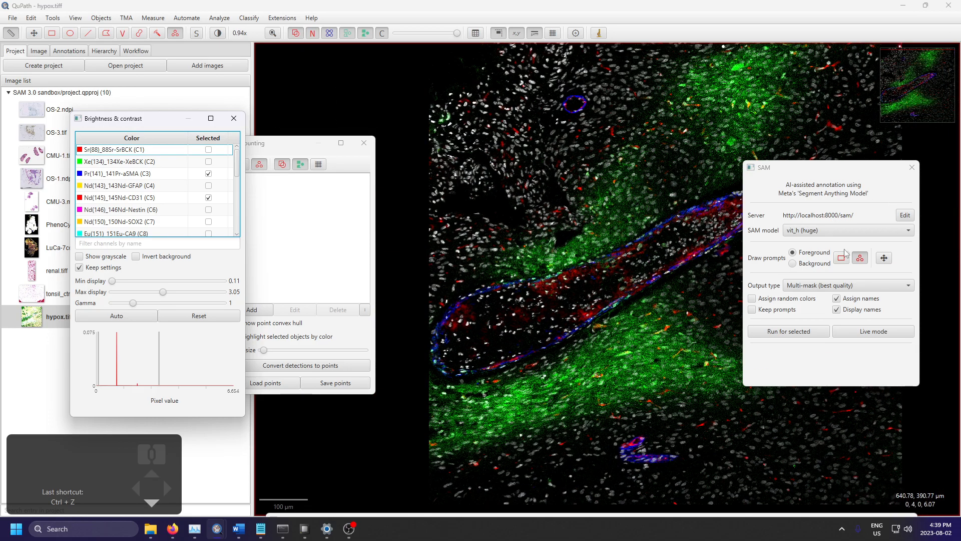
{"action": "left_click", "coordinate": [269, 152]}
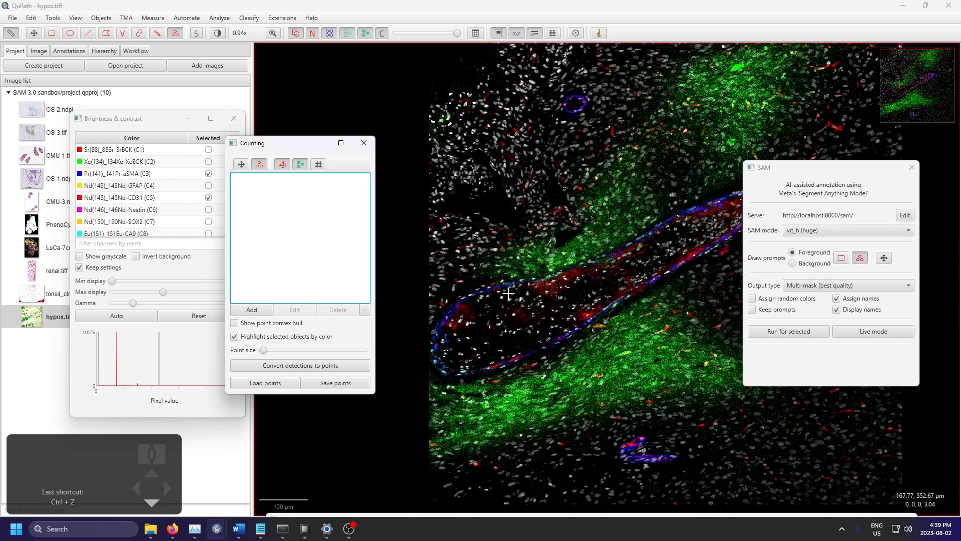
{"action": "scroll", "coordinate": [508, 294], "scroll_direction": "up", "scroll_amount": 3}
{"action": "left_click", "coordinate": [467, 290]}
{"action": "left_click", "coordinate": [619, 251]}
{"action": "scroll", "coordinate": [543, 261], "scroll_direction": "down", "scroll_amount": 2}
{"action": "scroll", "coordinate": [633, 222], "scroll_direction": "up", "scroll_amount": 1}
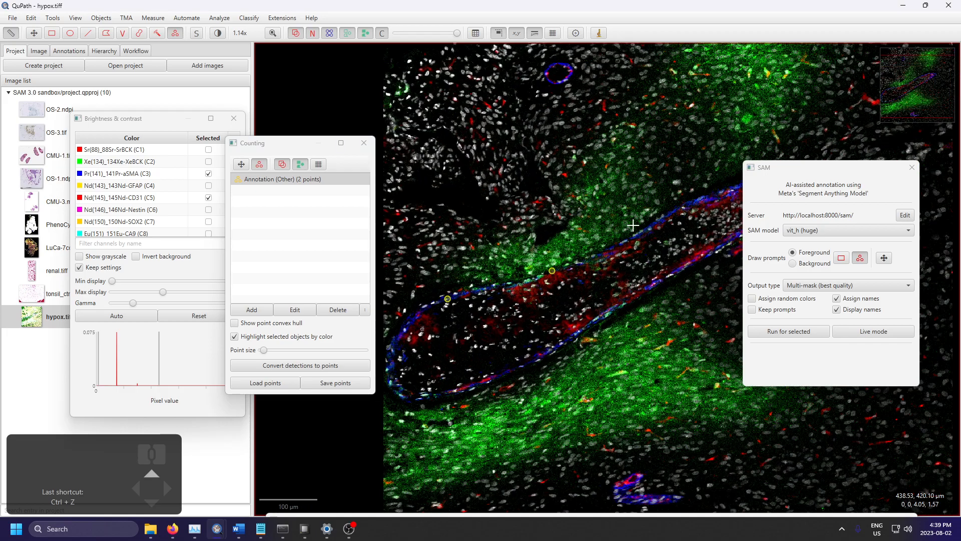
{"action": "left_click", "coordinate": [627, 245]}
{"action": "scroll", "coordinate": [628, 247], "scroll_direction": "down", "scroll_amount": 1}
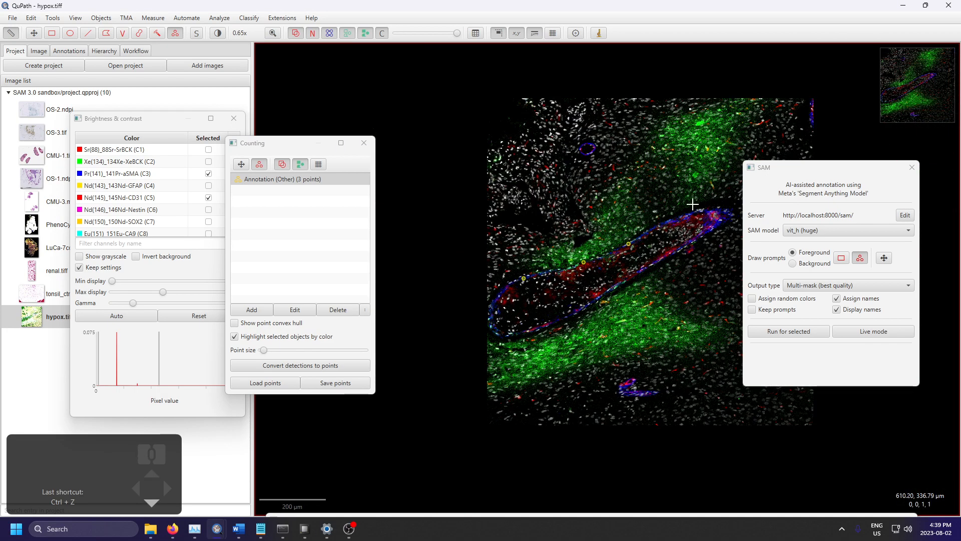
Step: Add six more foreground points around the vessel's far tip and back along its lower wall
{"action": "left_click", "coordinate": [628, 247]}
{"action": "left_click", "coordinate": [724, 223]}
{"action": "left_click", "coordinate": [715, 252]}
{"action": "left_click", "coordinate": [650, 292]}
{"action": "left_click", "coordinate": [571, 341]}
{"action": "left_click", "coordinate": [453, 411]}
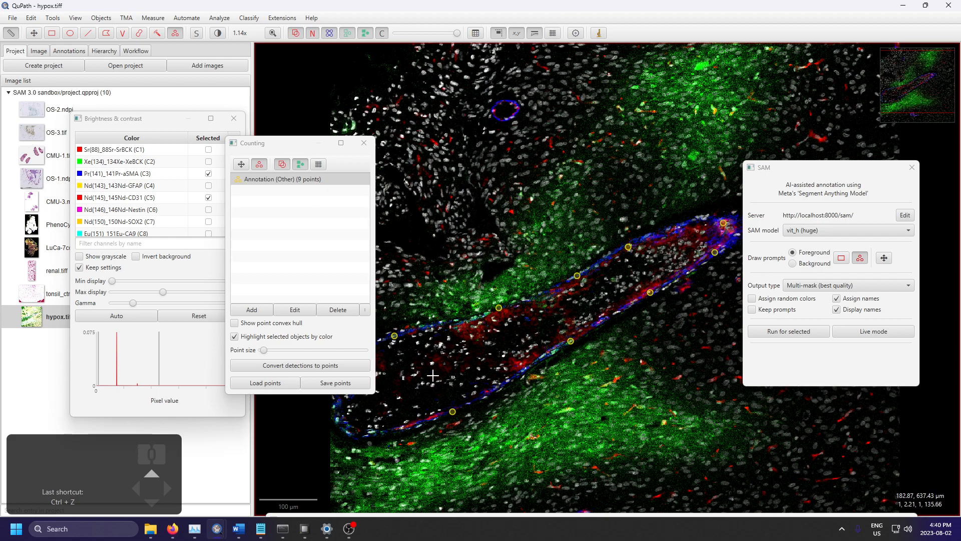
Step: Add two foreground points on the vessel wall at its rounded lower-left end, bringing the annotation to 11 points
{"action": "scroll", "coordinate": [435, 354], "scroll_direction": "down", "scroll_amount": 2}
{"action": "scroll", "coordinate": [630, 416], "scroll_direction": "down", "scroll_amount": 2}
{"action": "scroll", "coordinate": [456, 415], "scroll_direction": "up", "scroll_amount": 4}
{"action": "left_click", "coordinate": [447, 394]}
{"action": "left_click", "coordinate": [449, 343]}
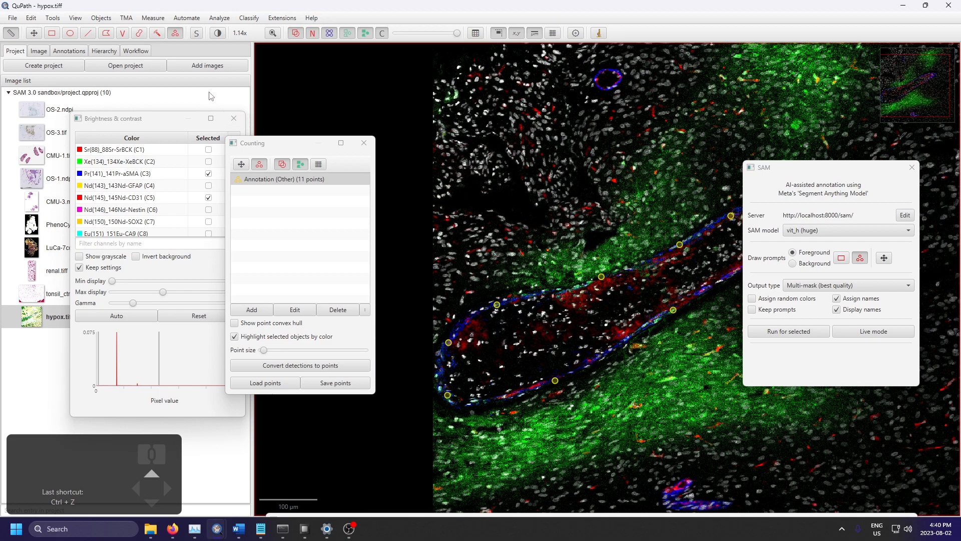
Step: Switch SAM to background prompts and add an empty Ignore* point annotation
{"action": "left_click", "coordinate": [796, 267]}
{"action": "left_click", "coordinate": [251, 310]}
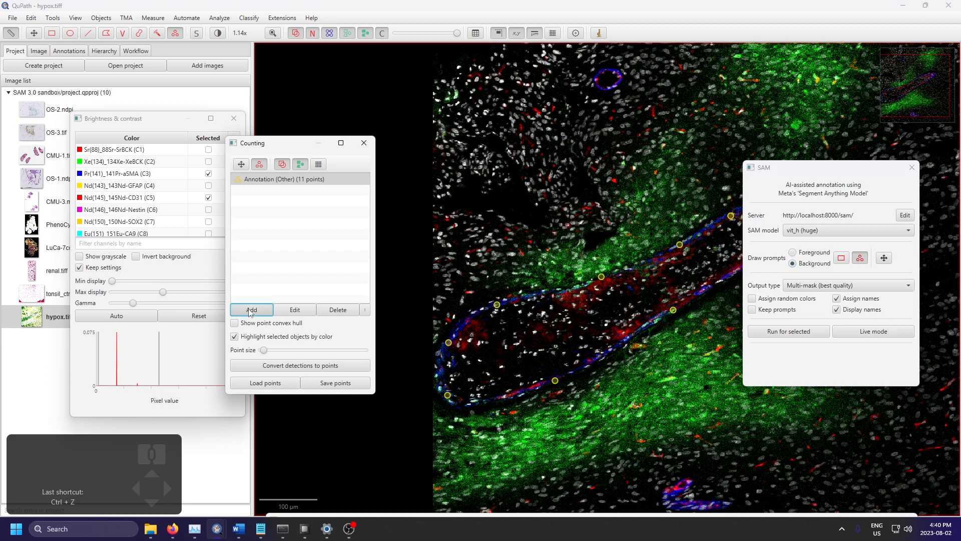
{"action": "scroll", "coordinate": [499, 350], "scroll_direction": "down", "scroll_amount": 3}
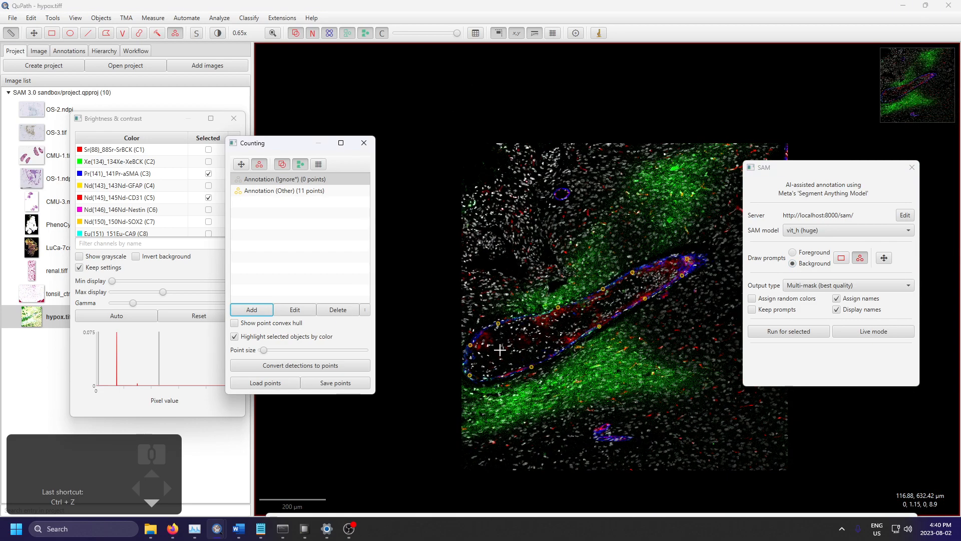
Step: Show the annotation list, turn off Auto set for the class and close the Brightness & contrast window
{"action": "left_click", "coordinate": [69, 50]}
{"action": "left_click_drag", "start_coordinate": [119, 123], "coordinate": [229, 381]}
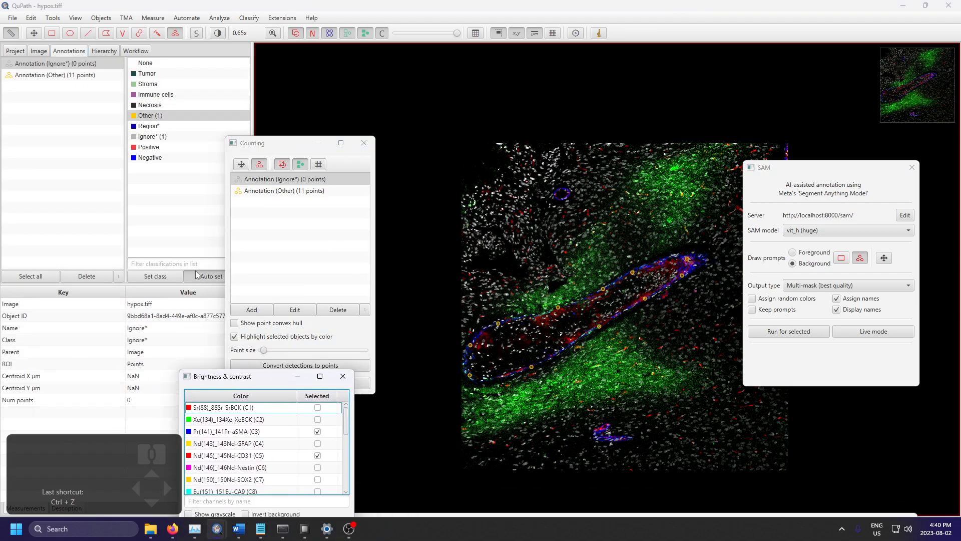
{"action": "left_click", "coordinate": [342, 376]}
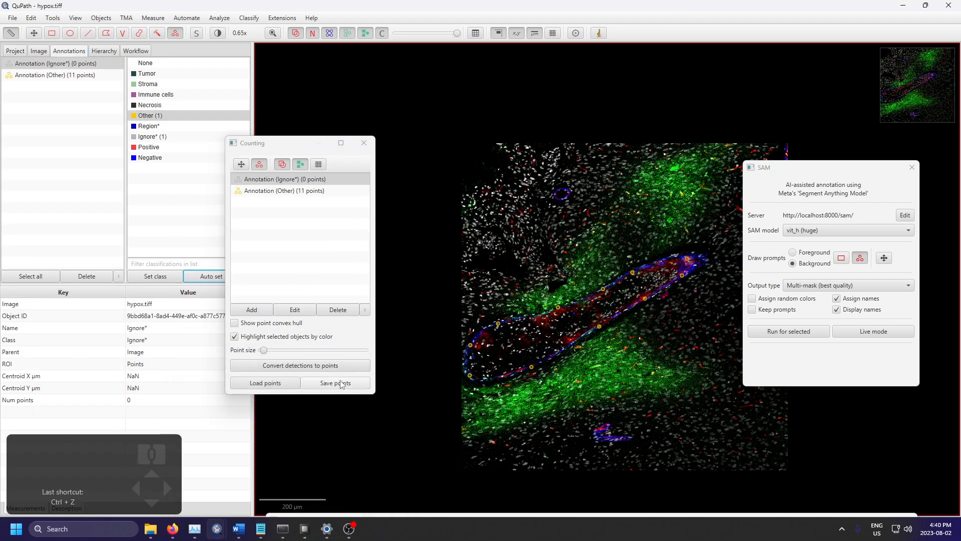
Step: Place four background points along the inside of the vessel, from its rounded end towards the far tip
{"action": "scroll", "coordinate": [644, 265], "scroll_direction": "up", "scroll_amount": 3}
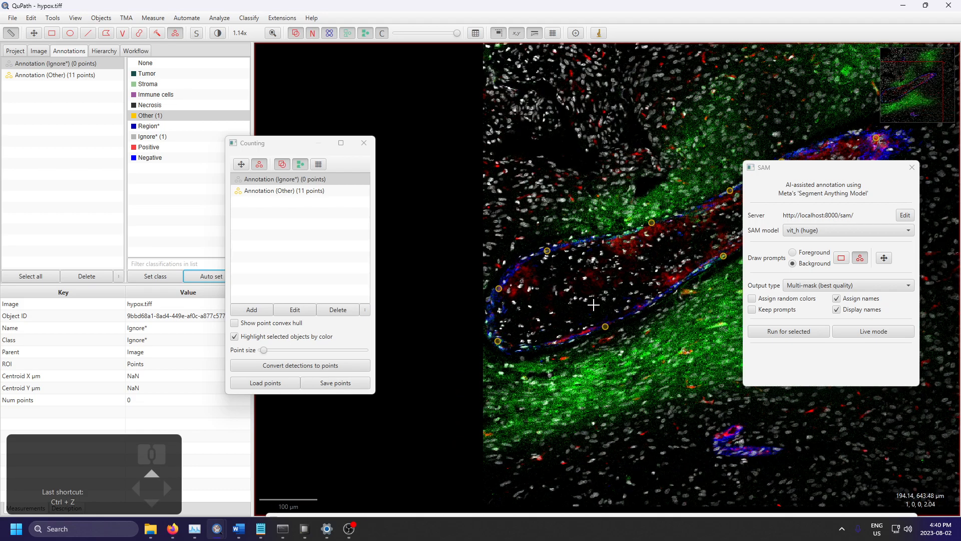
{"action": "left_click", "coordinate": [524, 310]}
{"action": "left_click", "coordinate": [658, 262]}
{"action": "left_click", "coordinate": [658, 261]}
{"action": "scroll", "coordinate": [658, 261], "scroll_direction": "down", "scroll_amount": 2}
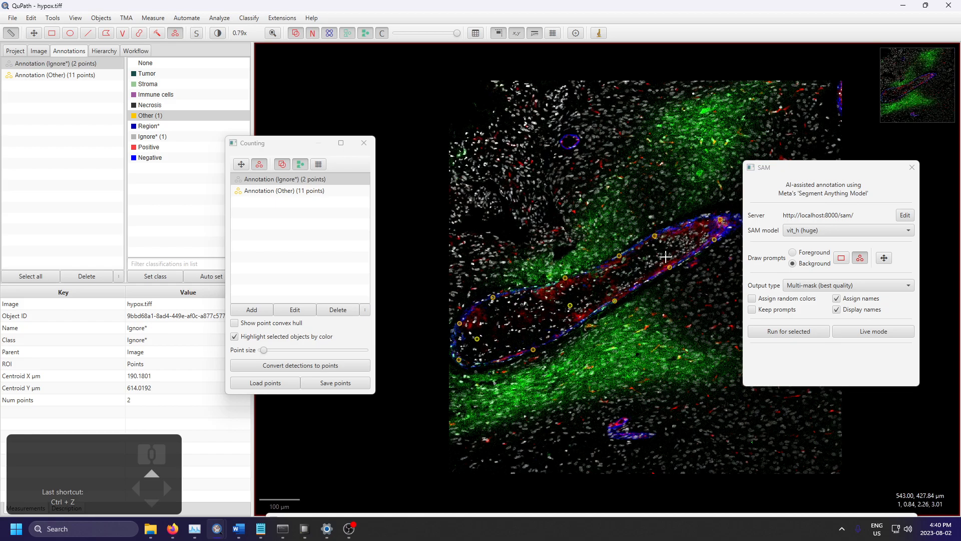
{"action": "left_click", "coordinate": [682, 245]}
Step: Add seven background points just outside the vessel, above its upper wall, beyond the tip and below its lower wall, reaching 11 points
{"action": "left_click", "coordinate": [703, 204]}
{"action": "left_click", "coordinate": [585, 249]}
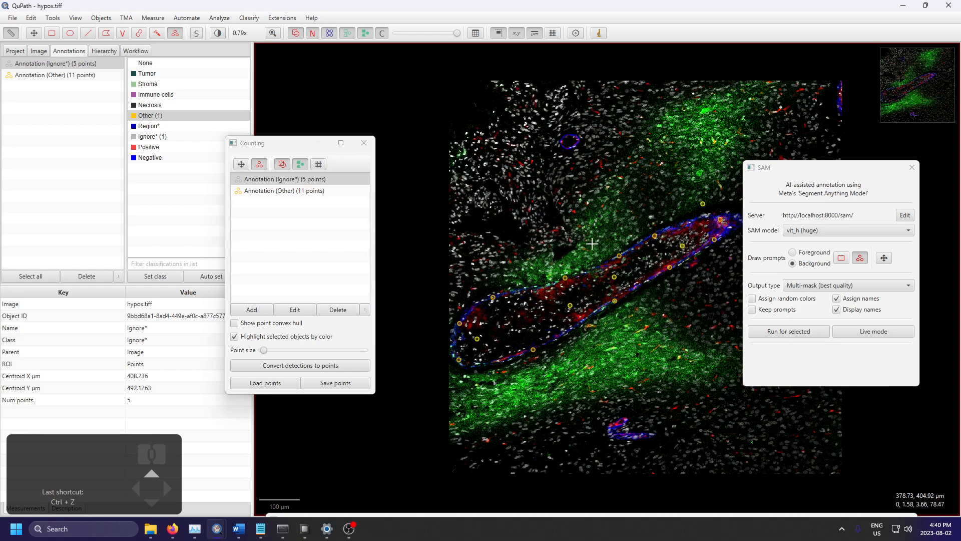
{"action": "left_click", "coordinate": [487, 282]}
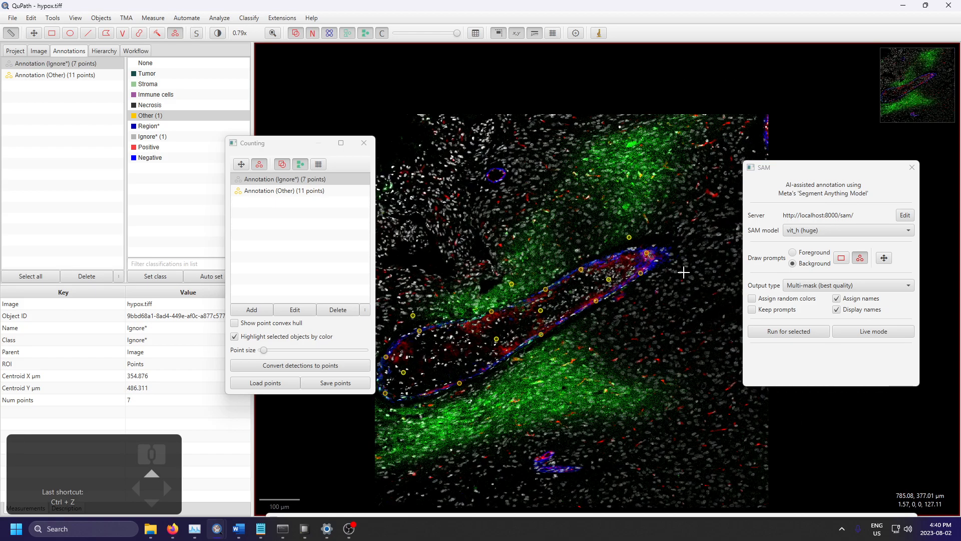
{"action": "left_click", "coordinate": [670, 279]}
{"action": "left_click", "coordinate": [606, 330]}
{"action": "left_click", "coordinate": [438, 413]}
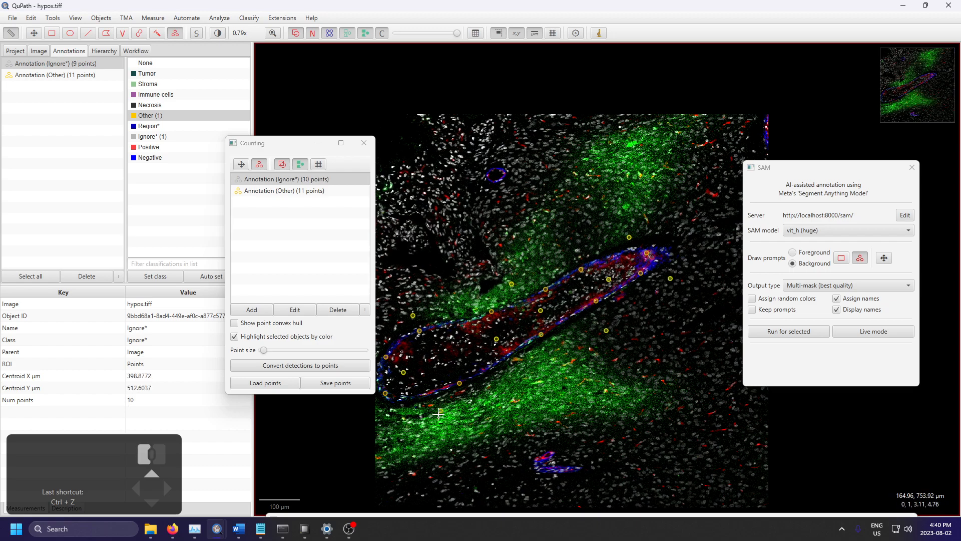
{"action": "left_click", "coordinate": [399, 422]}
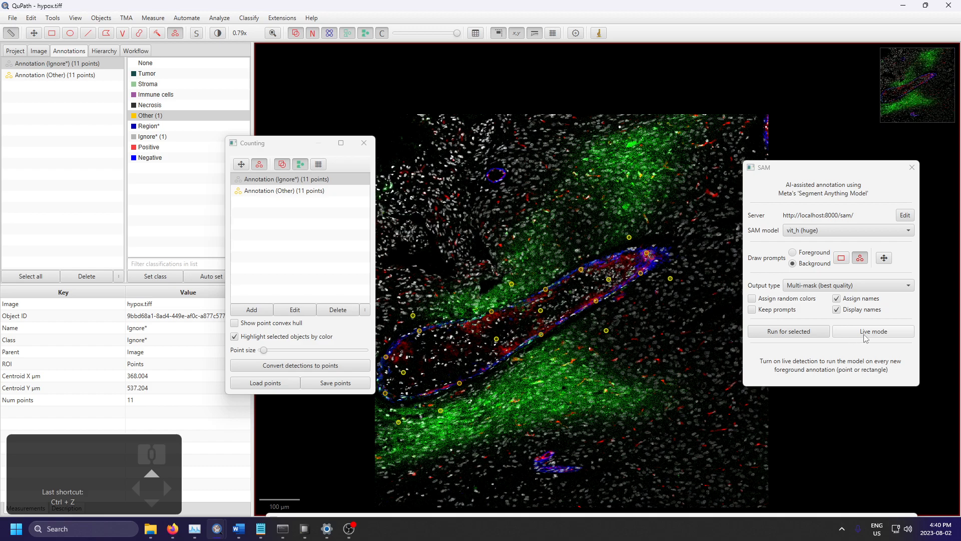
Step: Try running SAM on the background points, and reset the class of the Other point annotation to none
{"action": "left_click", "coordinate": [797, 338]}
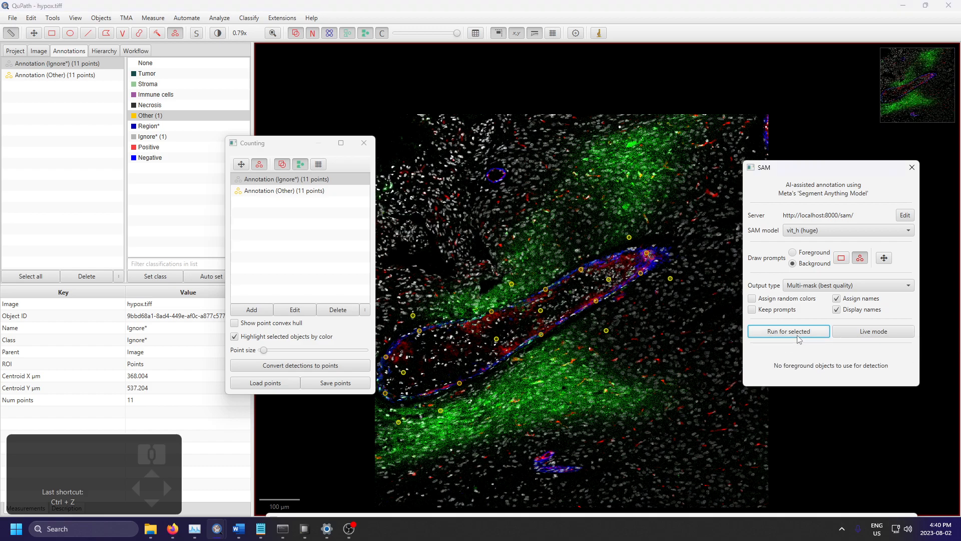
{"action": "left_click", "coordinate": [294, 195]}
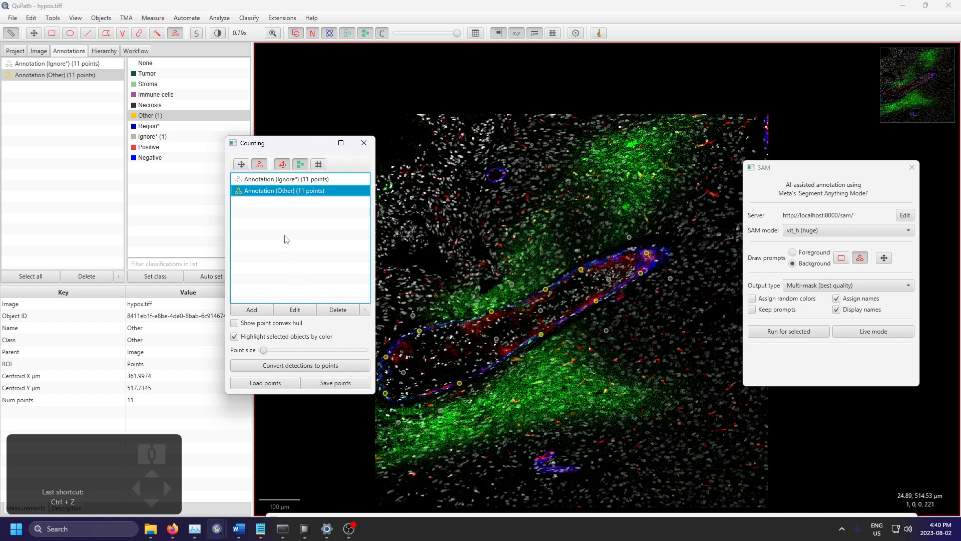
{"action": "right_click", "coordinate": [284, 195]}
{"action": "left_click", "coordinate": [375, 201]}
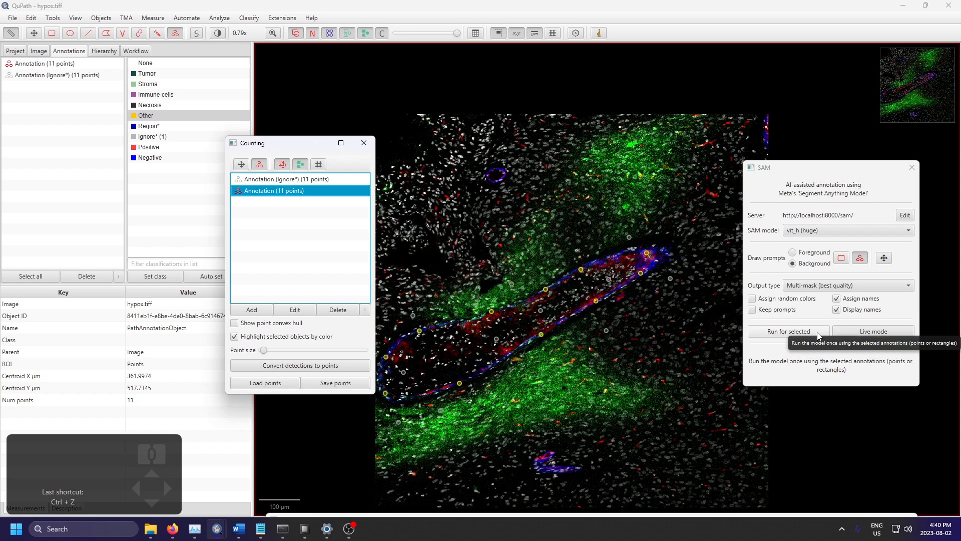
Step: Move the Counting window off the image, switch to the Move tool and run SAM on the selected foreground points
{"action": "scroll", "coordinate": [560, 262], "scroll_direction": "up", "scroll_amount": 3}
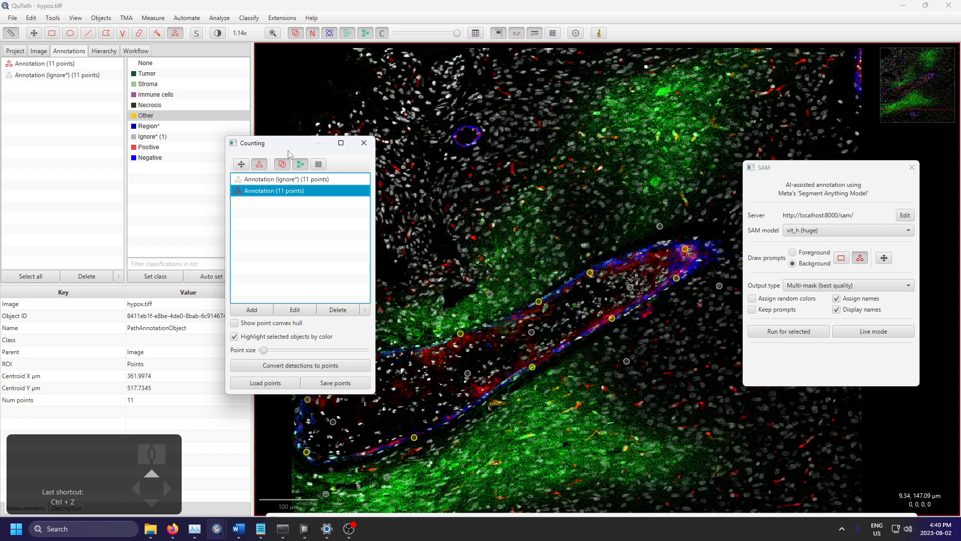
{"action": "left_click_drag", "start_coordinate": [296, 148], "coordinate": [119, 112]}
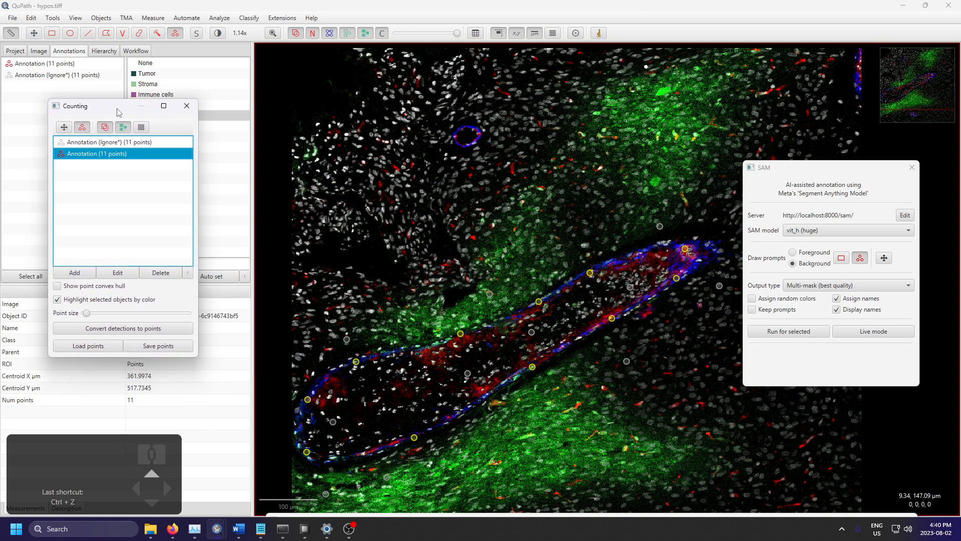
{"action": "left_click", "coordinate": [33, 32]}
{"action": "left_click_drag", "start_coordinate": [519, 404], "coordinate": [583, 322]}
{"action": "scroll", "coordinate": [580, 320], "scroll_direction": "up", "scroll_amount": 3}
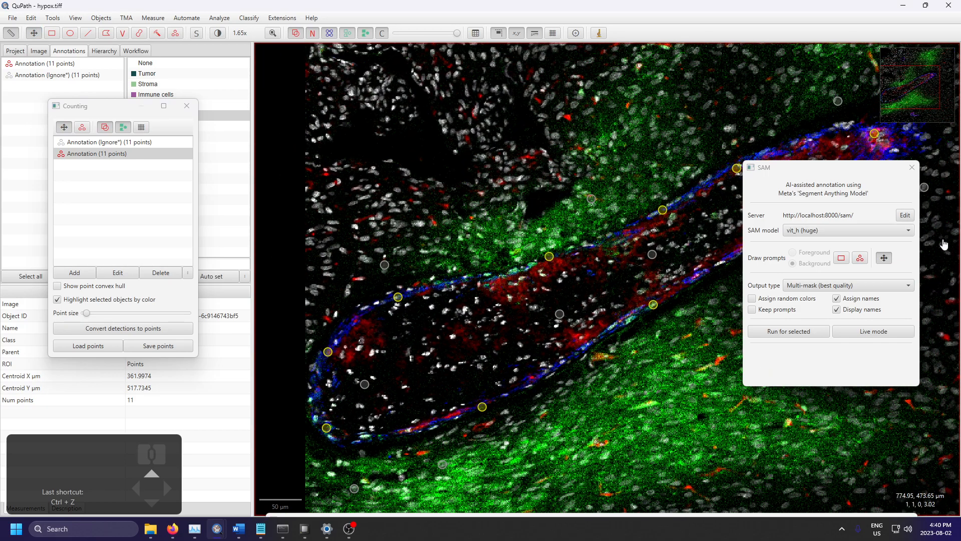
{"action": "left_click", "coordinate": [800, 336]}
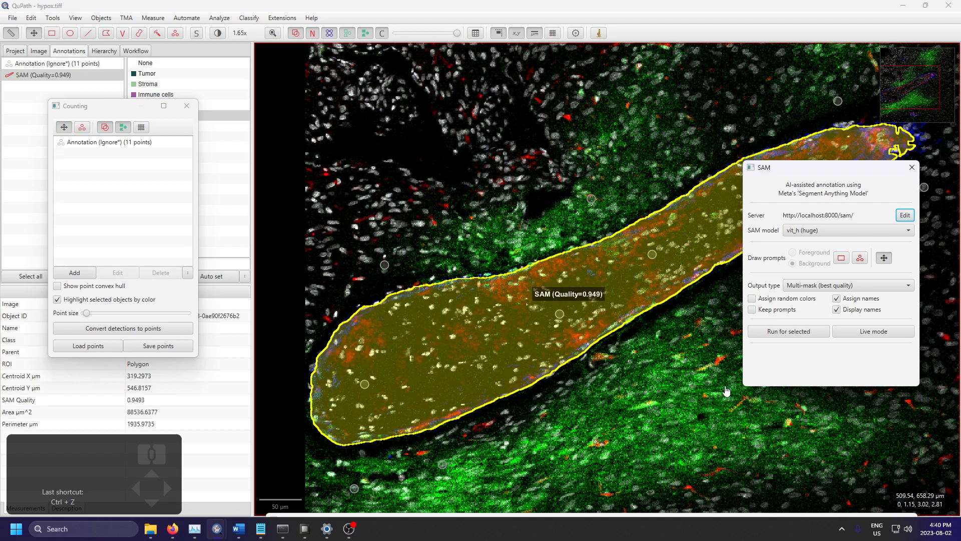
Step: Inspect the SAM outline of the vessel, and delete it together with the Ignore* point annotation
{"action": "left_click", "coordinate": [514, 241]}
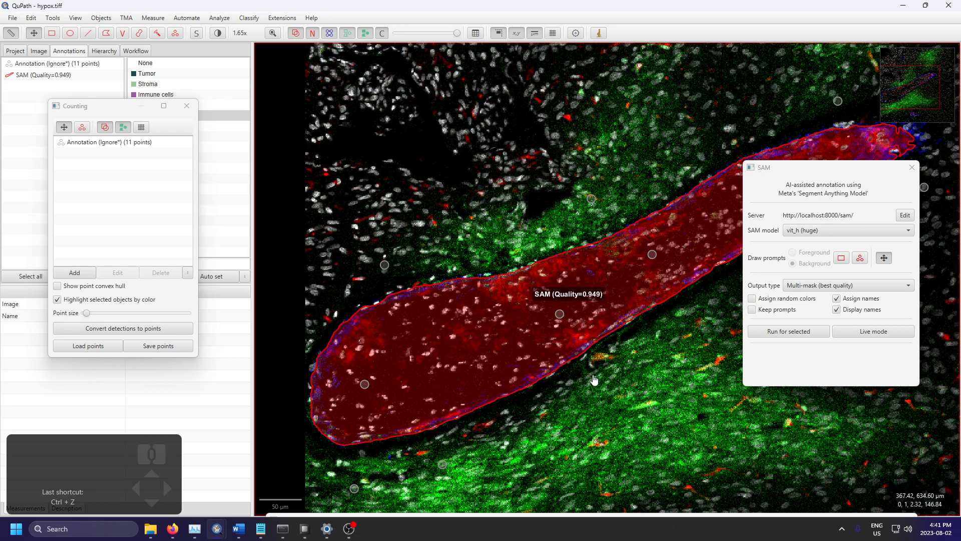
{"action": "scroll", "coordinate": [594, 430], "scroll_direction": "down", "scroll_amount": 3}
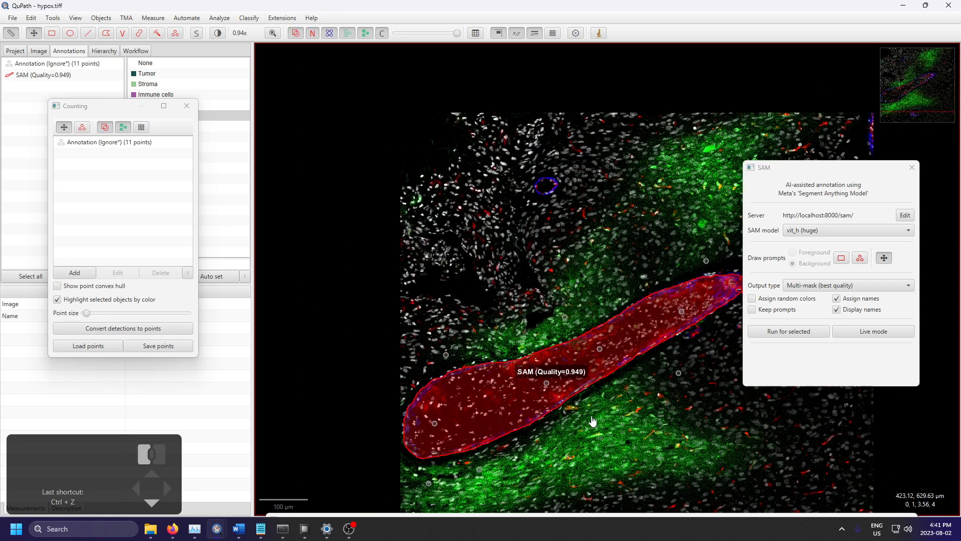
{"action": "scroll", "coordinate": [596, 406], "scroll_direction": "up", "scroll_amount": 3}
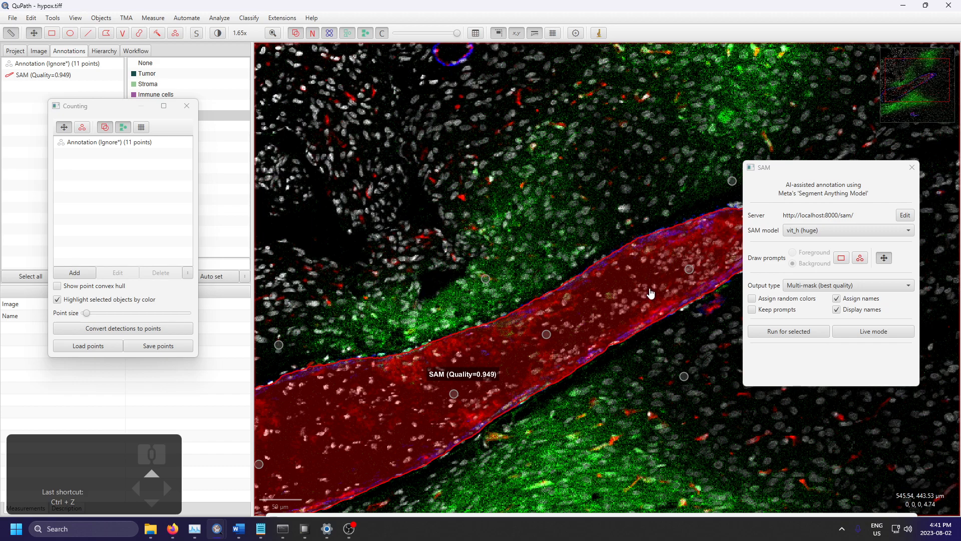
{"action": "left_click", "coordinate": [663, 252]}
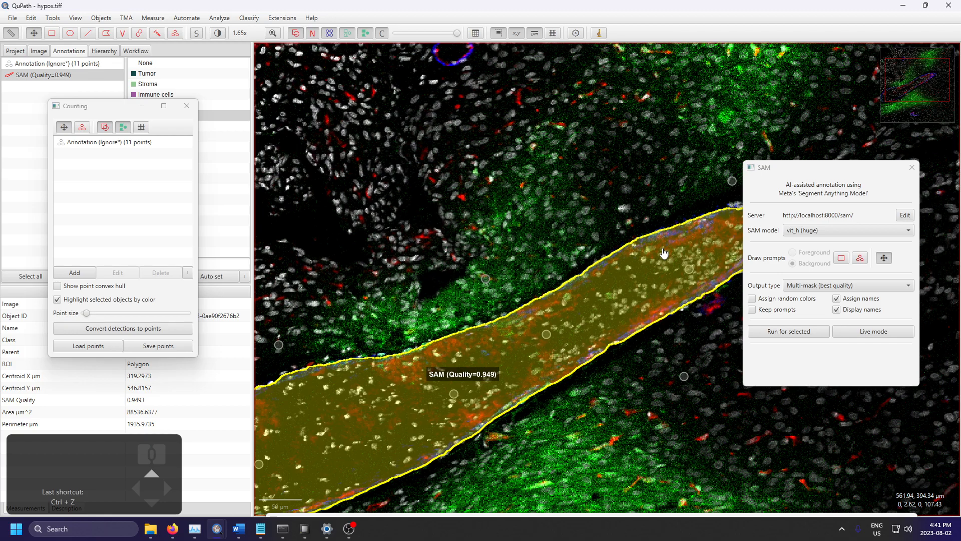
{"action": "key", "text": "Delete"}
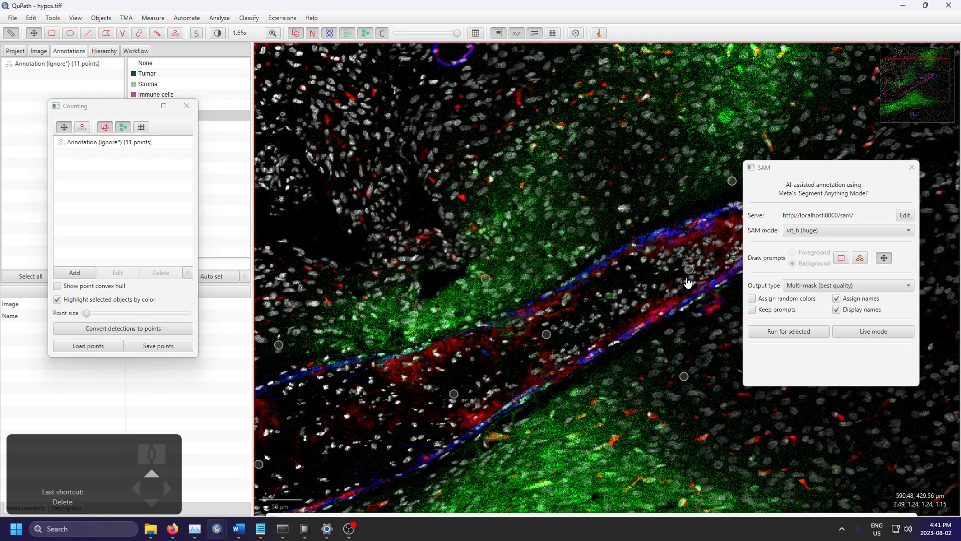
{"action": "left_click", "coordinate": [690, 270]}
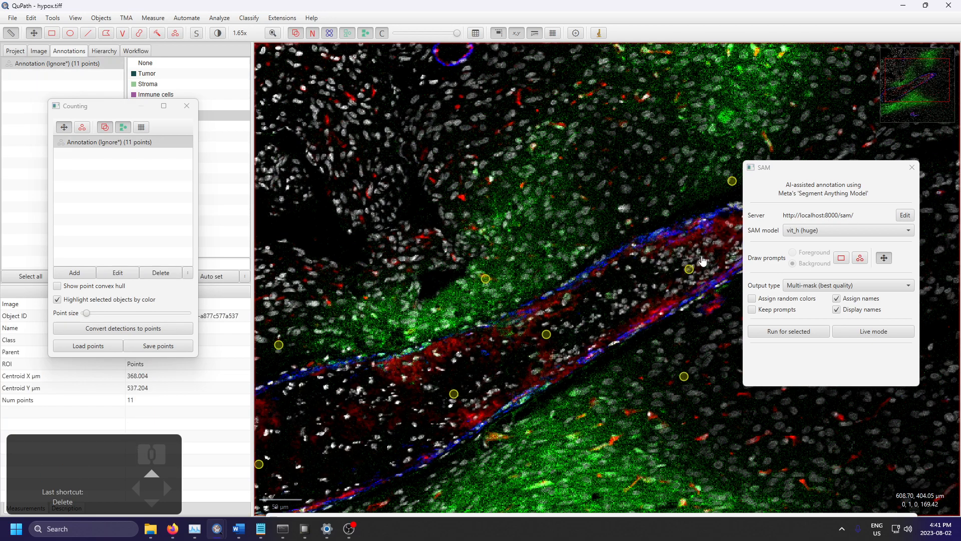
{"action": "key", "text": "Delete"}
{"action": "left_click", "coordinate": [507, 280]}
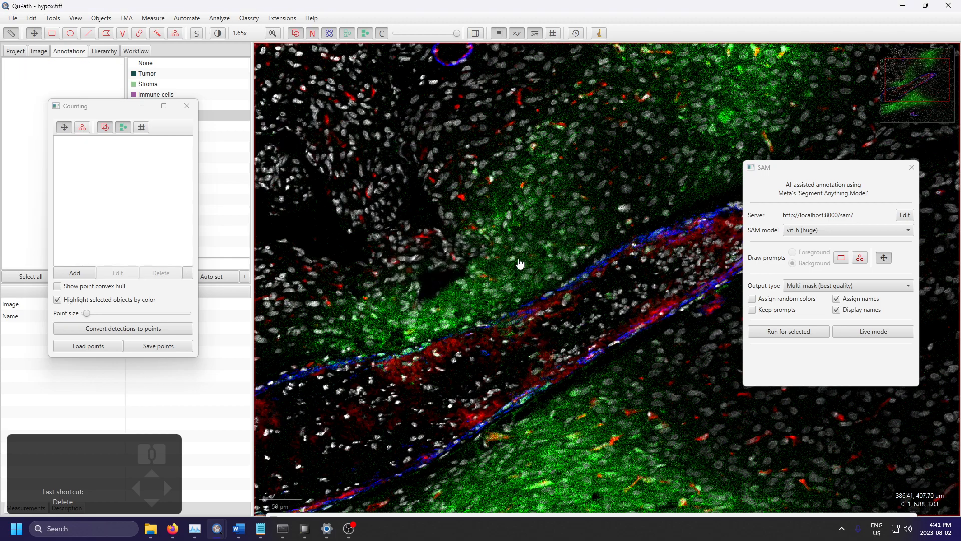
Step: Examine the vessel's wall and surroundings at several magnifications and look over the pixel classification commands
{"action": "scroll", "coordinate": [454, 320], "scroll_direction": "down", "scroll_amount": 2}
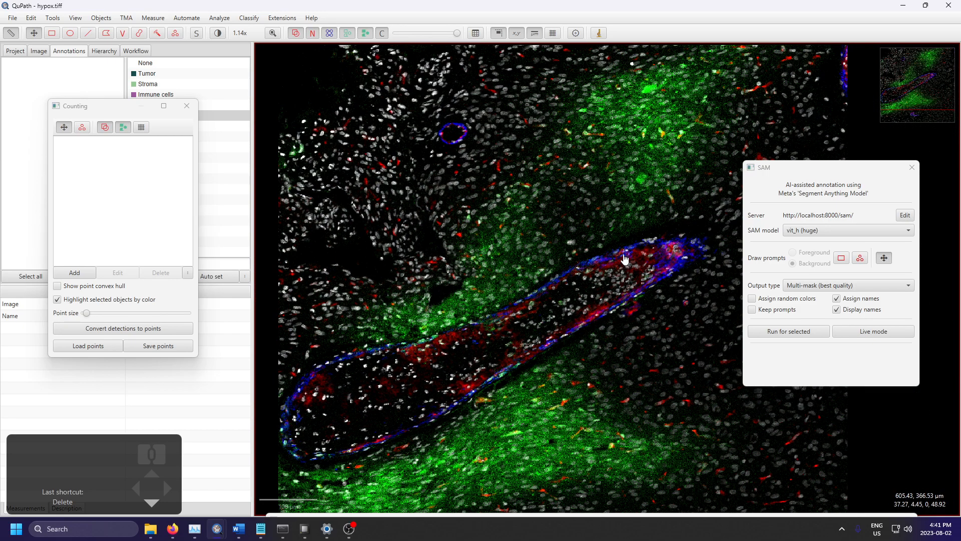
{"action": "left_click_drag", "start_coordinate": [523, 290], "coordinate": [569, 172]}
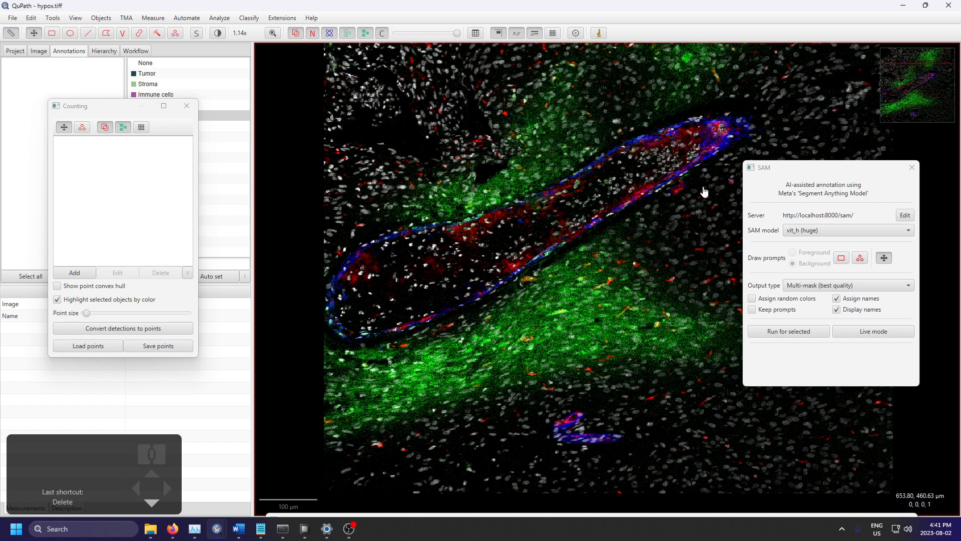
{"action": "left_click_drag", "start_coordinate": [711, 139], "coordinate": [606, 315]}
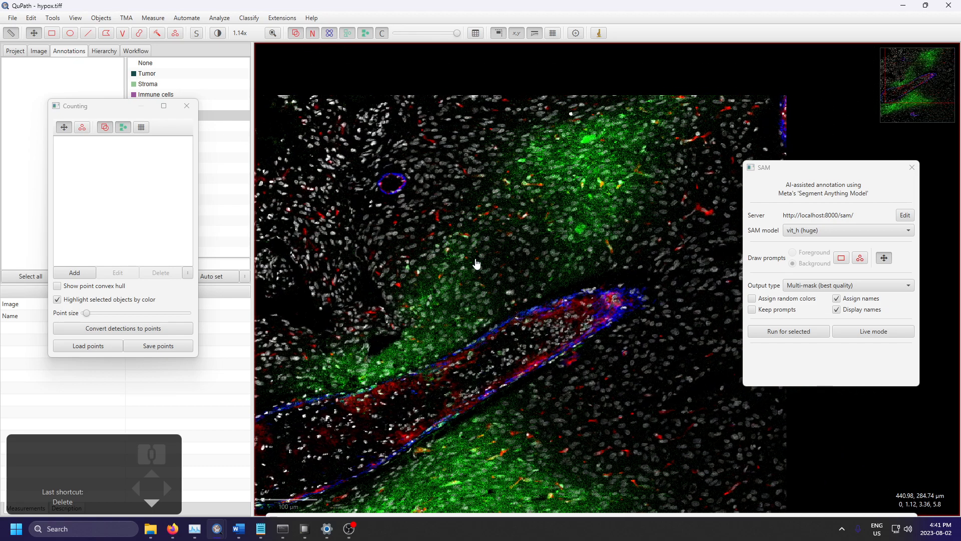
{"action": "left_click_drag", "start_coordinate": [471, 264], "coordinate": [577, 175]}
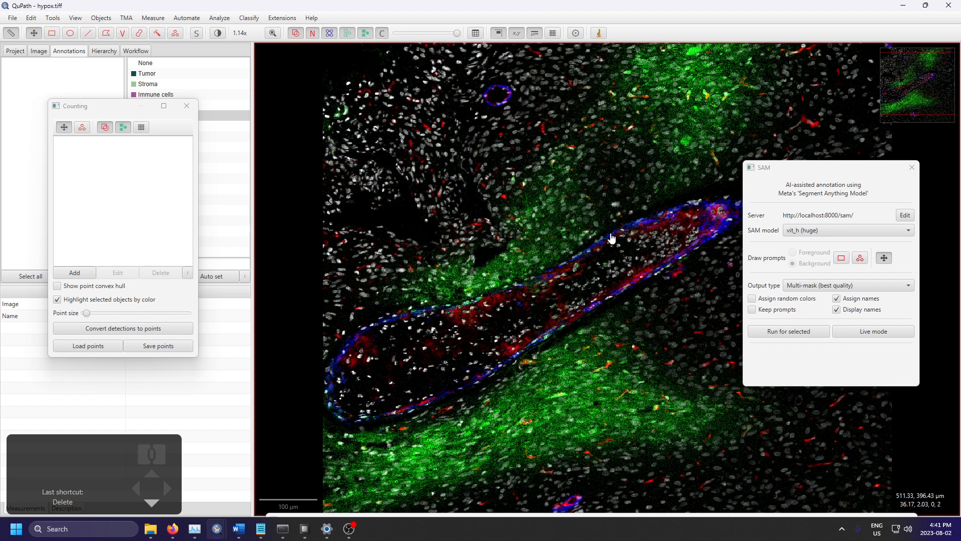
{"action": "left_click", "coordinate": [249, 18]}
{"action": "mouse_move", "coordinate": [253, 48]}
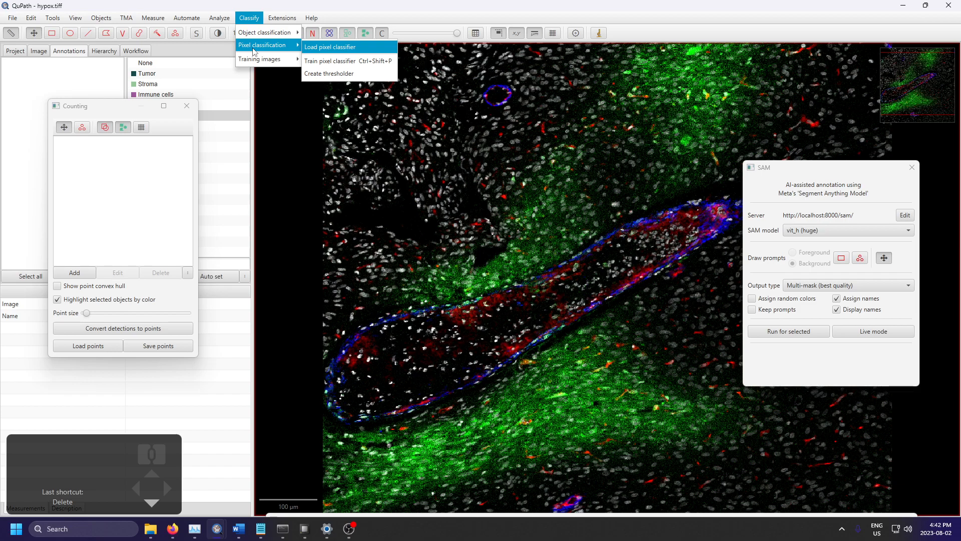
{"action": "left_click_drag", "start_coordinate": [568, 244], "coordinate": [663, 226]}
{"action": "scroll", "coordinate": [590, 180], "scroll_direction": "up", "scroll_amount": 8}
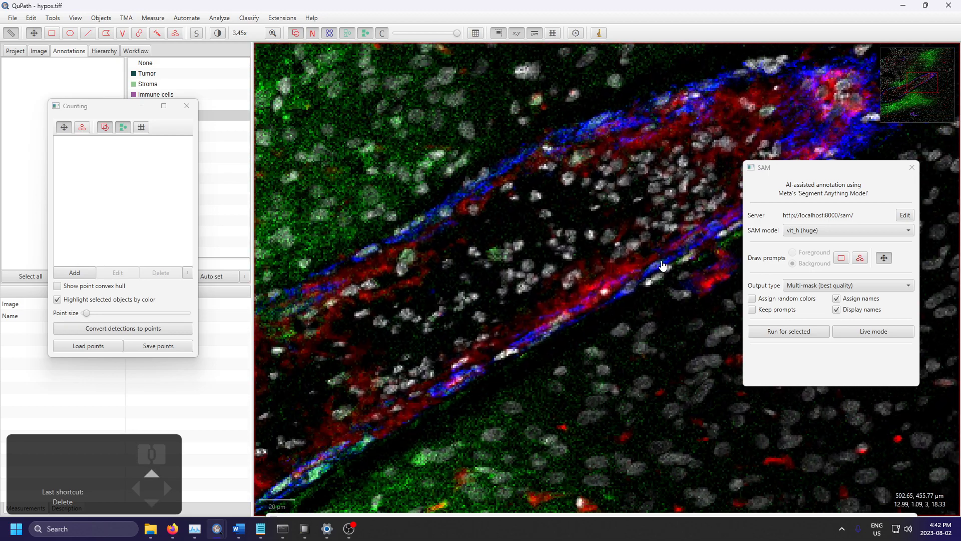
{"action": "scroll", "coordinate": [662, 266], "scroll_direction": "down", "scroll_amount": 15}
{"action": "scroll", "coordinate": [643, 246], "scroll_direction": "up", "scroll_amount": 8}
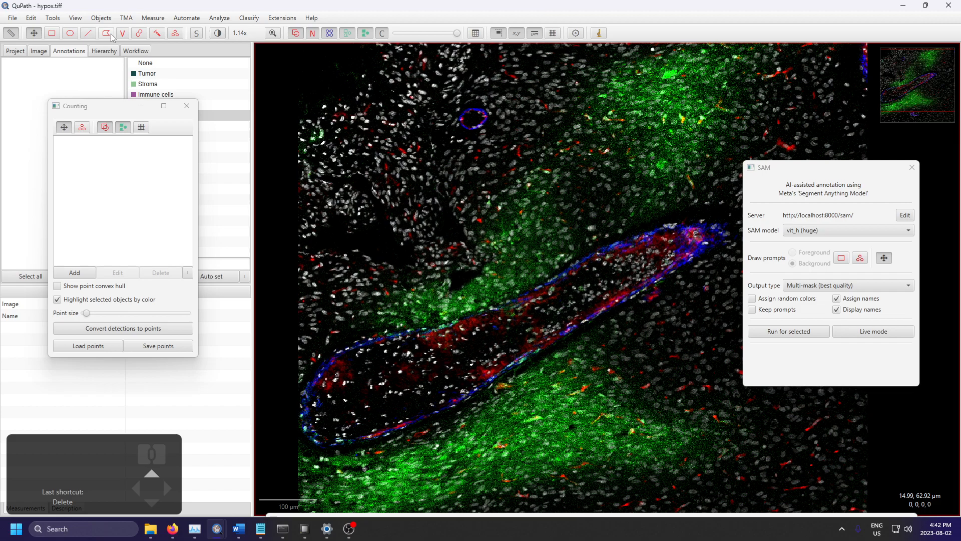
Step: Activate the Wand tool, try annotating the vessel's interior with it and undo the annotation
{"action": "left_click", "coordinate": [157, 33]}
{"action": "scroll", "coordinate": [506, 199], "scroll_direction": "down", "scroll_amount": 5}
{"action": "left_click_drag", "start_coordinate": [565, 193], "coordinate": [446, 252]}
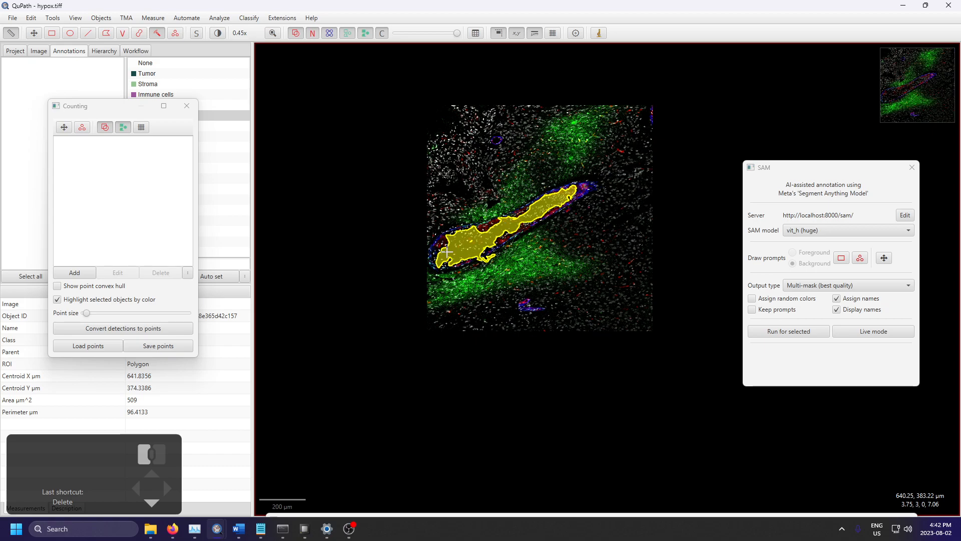
{"action": "key", "text": "ctrl+z"}
Step: Try annotating the vessel's lower wall with the Wand, starting from the far tip, and undo the annotation
{"action": "left_click", "coordinate": [579, 203]}
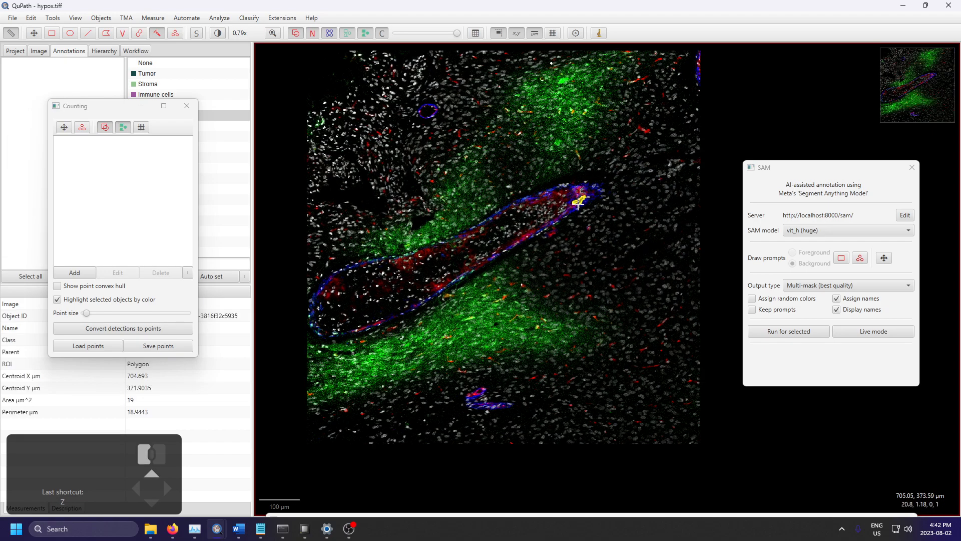
{"action": "left_click_drag", "start_coordinate": [562, 213], "coordinate": [545, 226]}
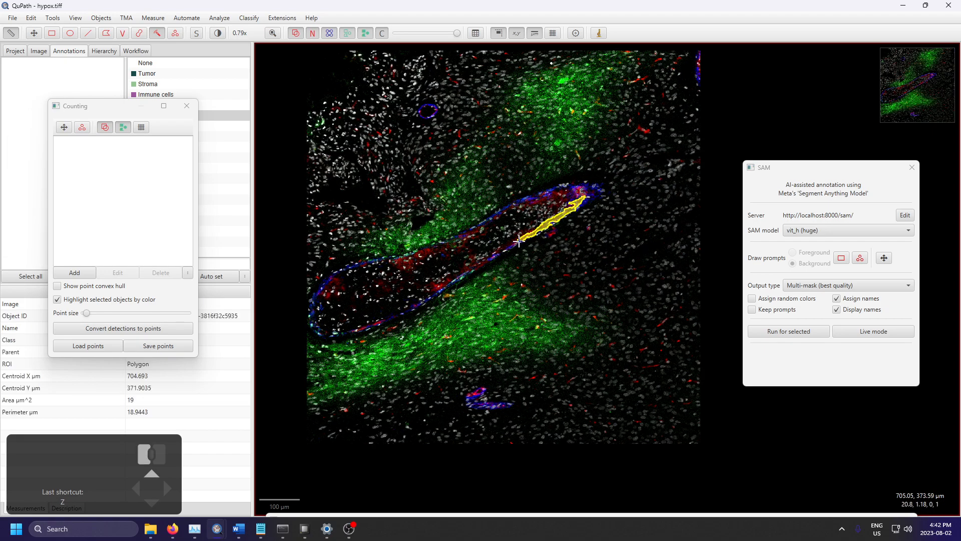
{"action": "left_click_drag", "start_coordinate": [505, 252], "coordinate": [454, 274]}
{"action": "key", "text": "ctrl+z"}
Step: Annotate the elongated red-stained structure in the tissue's lower-right area with the Wand
{"action": "scroll", "coordinate": [656, 353], "scroll_direction": "up", "scroll_amount": 8}
{"action": "scroll", "coordinate": [595, 282], "scroll_direction": "down", "scroll_amount": 3}
{"action": "scroll", "coordinate": [575, 265], "scroll_direction": "up", "scroll_amount": 5}
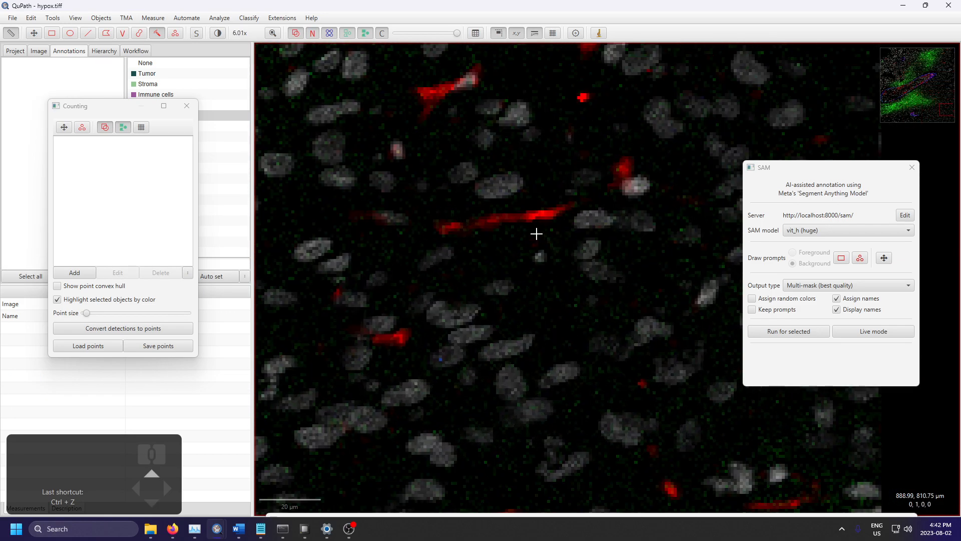
{"action": "left_click_drag", "start_coordinate": [554, 215], "coordinate": [455, 228]}
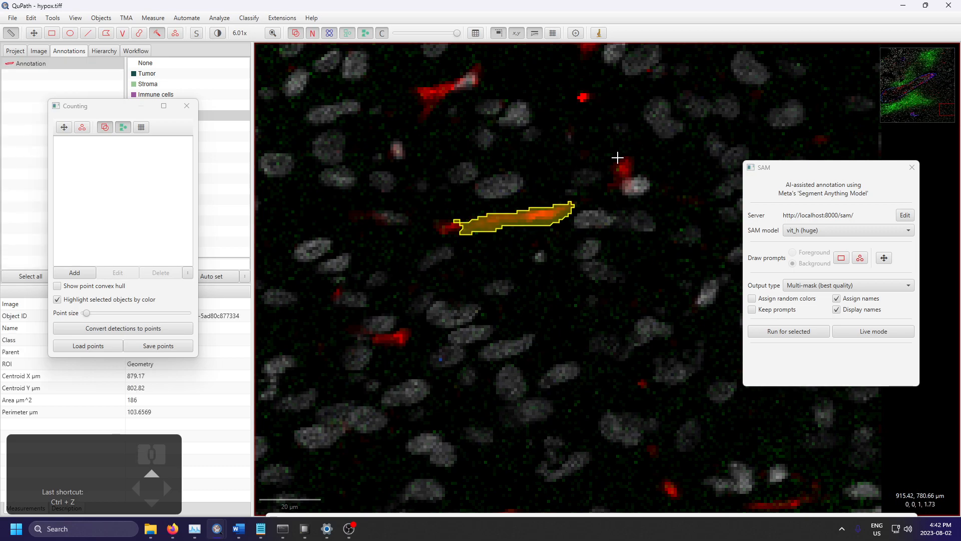
Step: Annotate three smaller red-stained structures around the elongated one with the Wand, undoing unwanted strokes
{"action": "left_click", "coordinate": [624, 170]}
{"action": "key", "text": "ctrl+z"}
{"action": "left_click_drag", "start_coordinate": [624, 168], "coordinate": [633, 181]}
{"action": "key", "text": "ctrl+z"}
{"action": "left_click_drag", "start_coordinate": [429, 92], "coordinate": [440, 93]}
{"action": "scroll", "coordinate": [530, 320], "scroll_direction": "down", "scroll_amount": 4}
{"action": "scroll", "coordinate": [481, 270], "scroll_direction": "up", "scroll_amount": 4}
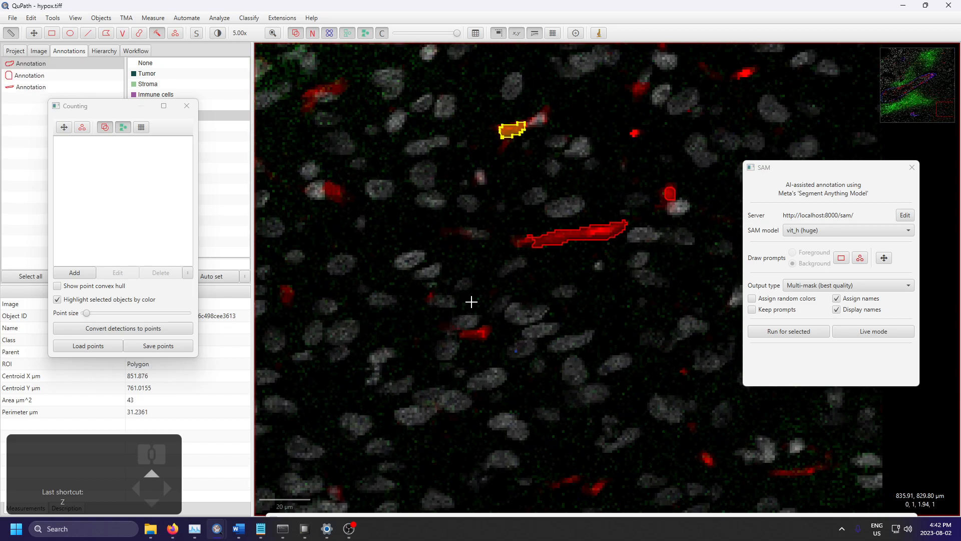
{"action": "mouse_move", "coordinate": [492, 335]}
{"action": "left_mouse_down"}
{"action": "mouse_move", "coordinate": [472, 340]}
{"action": "mouse_move", "coordinate": [485, 338]}
{"action": "left_mouse_up"}
{"action": "scroll", "coordinate": [564, 199], "scroll_direction": "down", "scroll_amount": 10}
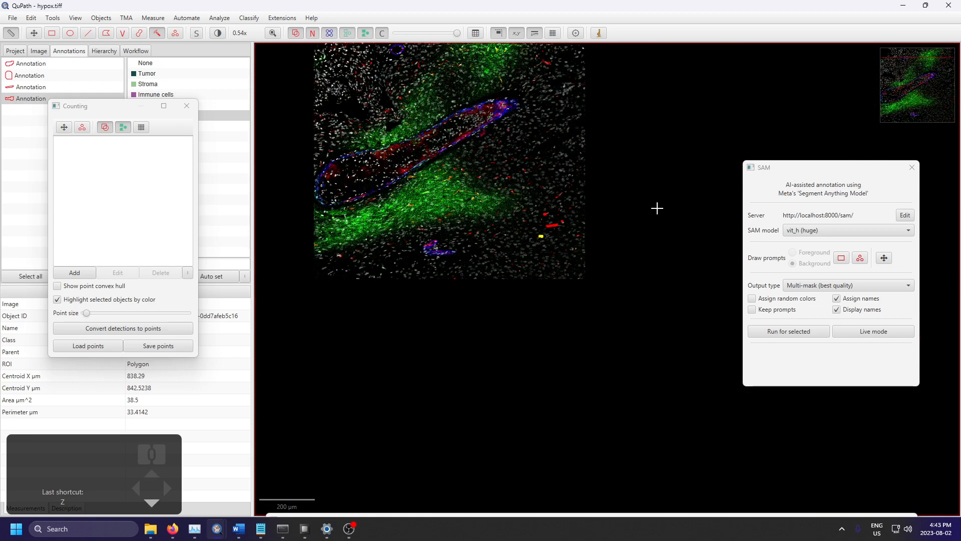
{"action": "scroll", "coordinate": [550, 155], "scroll_direction": "up", "scroll_amount": 7}
{"action": "scroll", "coordinate": [561, 308], "scroll_direction": "up", "scroll_amount": 5}
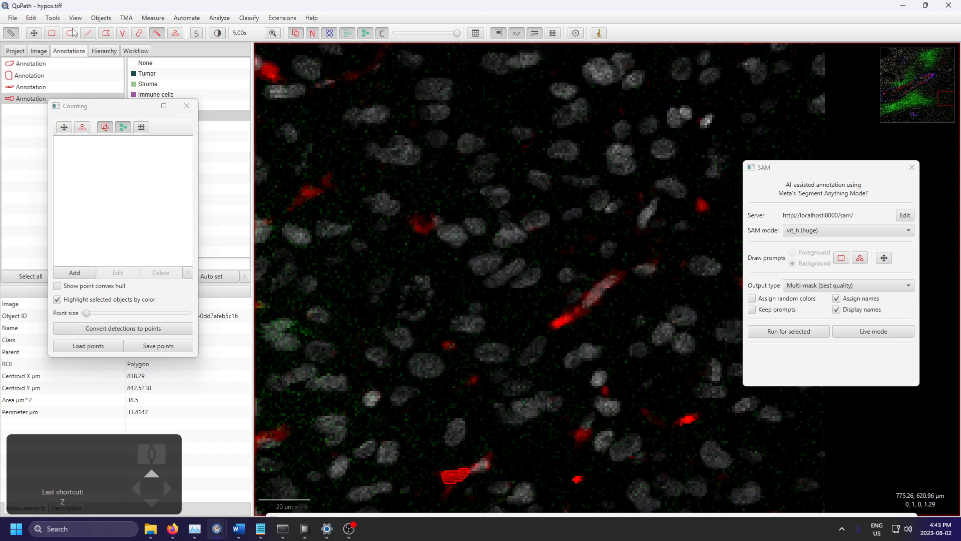
Step: Turn on SAM live mode and segment the lower end of the central elongated red-stained structure with a rectangle foreground prompt
{"action": "left_click", "coordinate": [52, 33]}
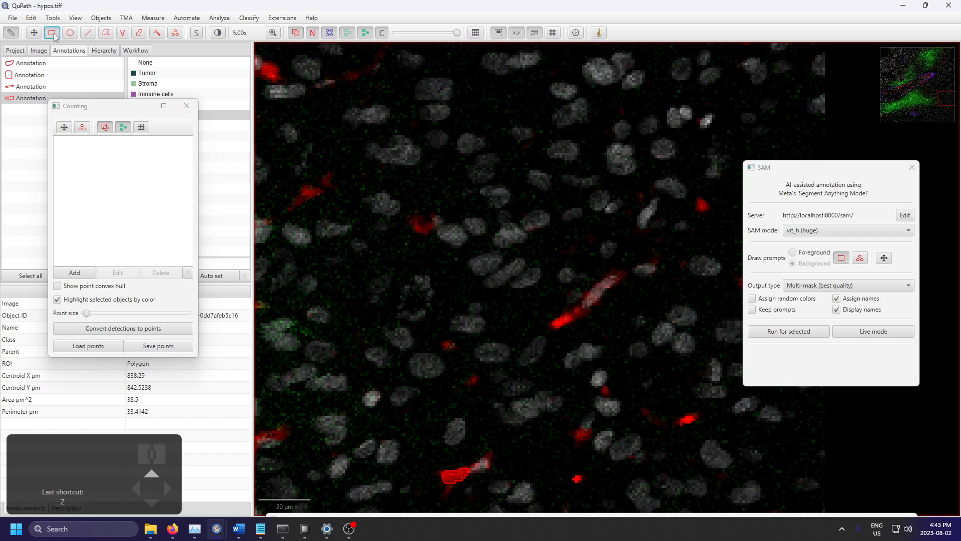
{"action": "left_click", "coordinate": [861, 334]}
{"action": "left_click_drag", "start_coordinate": [540, 302], "coordinate": [586, 335]}
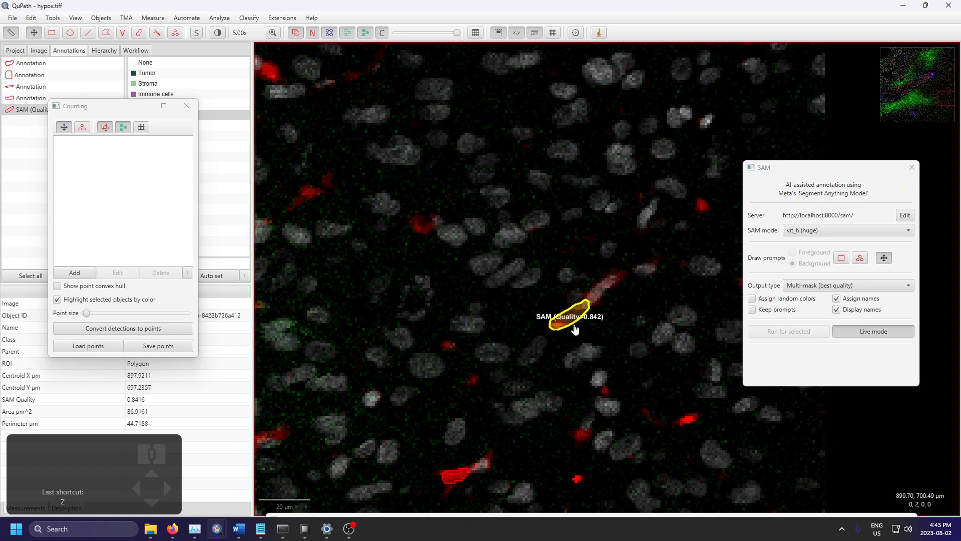
{"action": "scroll", "coordinate": [576, 328], "scroll_direction": "up", "scroll_amount": 4}
{"action": "scroll", "coordinate": [540, 380], "scroll_direction": "down", "scroll_amount": 12}
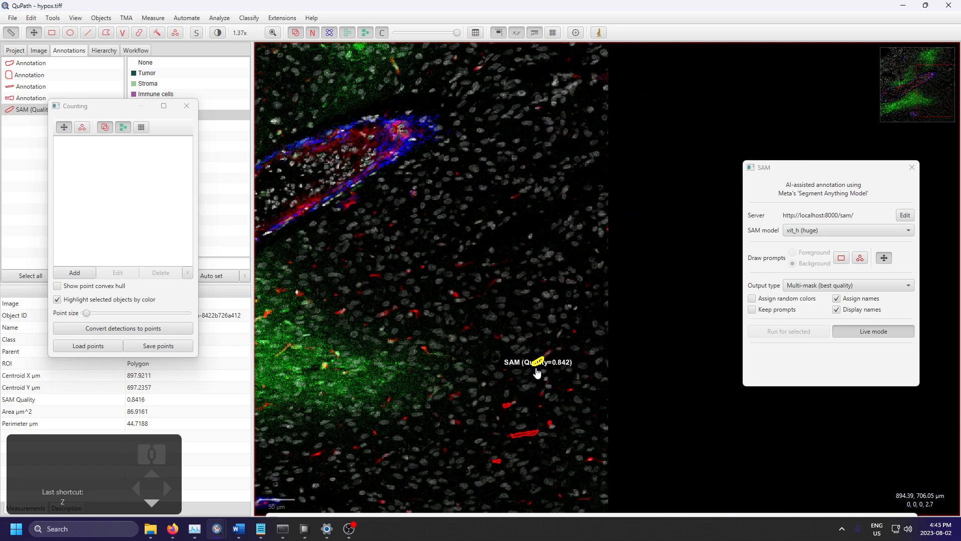
Step: Show the project's image list and move the Counting window off it
{"action": "left_click_drag", "start_coordinate": [453, 307], "coordinate": [550, 203]}
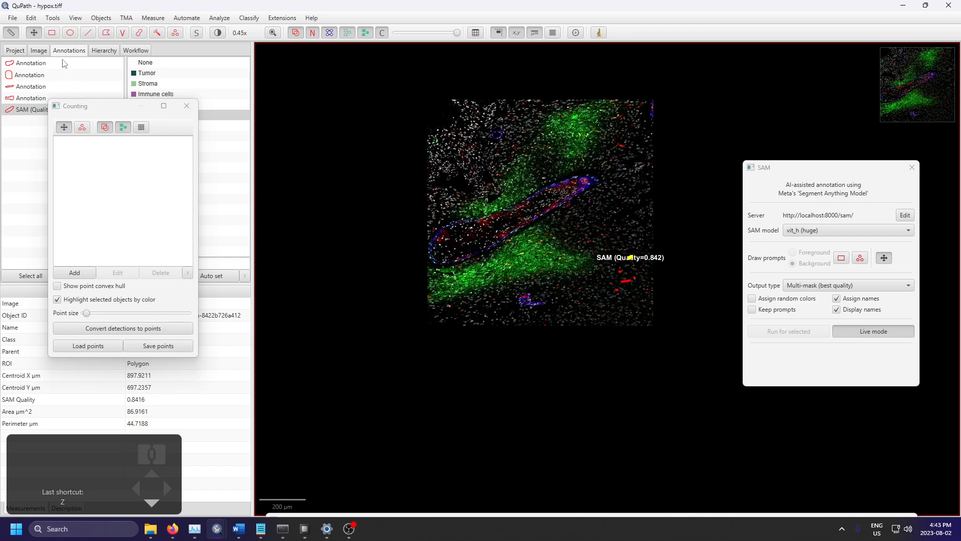
{"action": "left_click", "coordinate": [14, 51]}
{"action": "left_click_drag", "start_coordinate": [95, 104], "coordinate": [351, 101]}
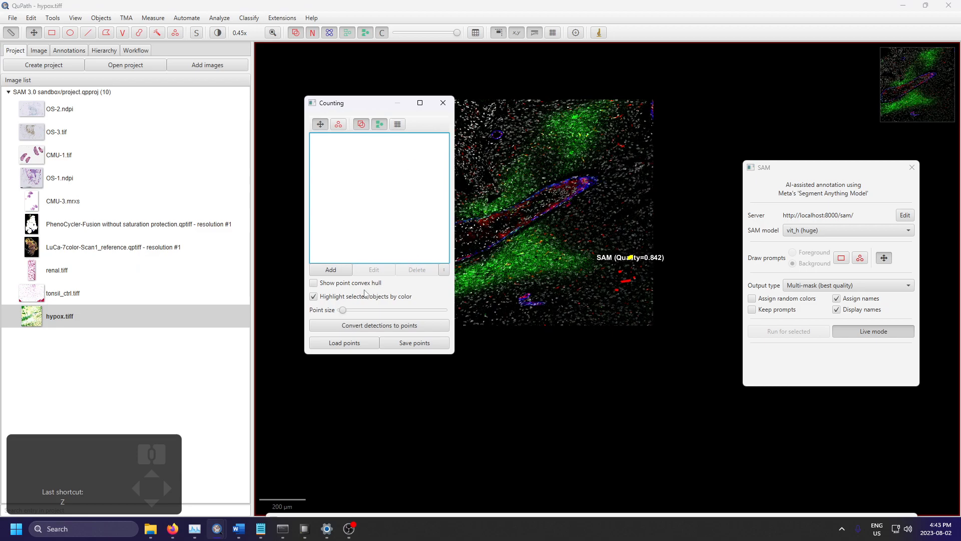
Step: Switch to Firefox and review the image.sc announcement of QuPath extension SAM v0.3, including its new features and the replies
{"action": "left_click", "coordinate": [170, 528]}
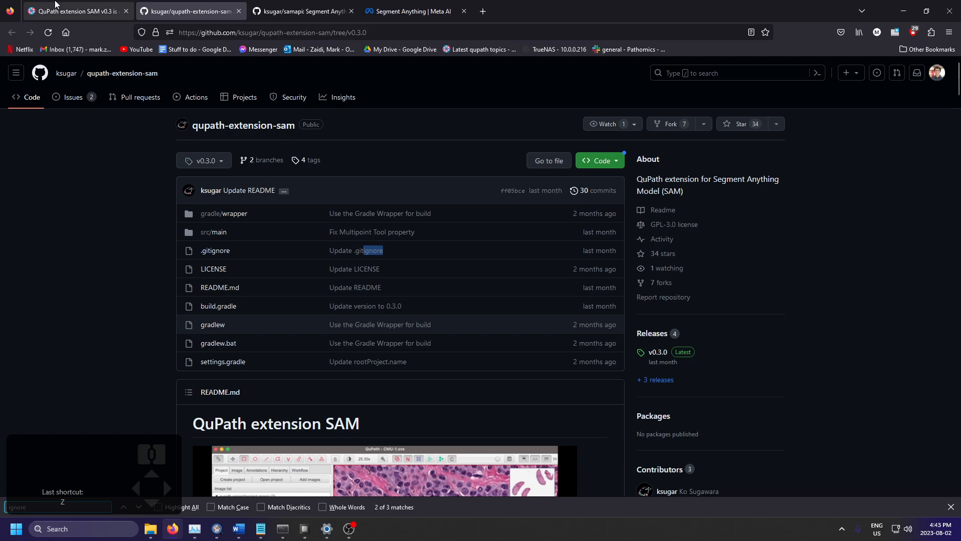
{"action": "left_click", "coordinate": [75, 11]}
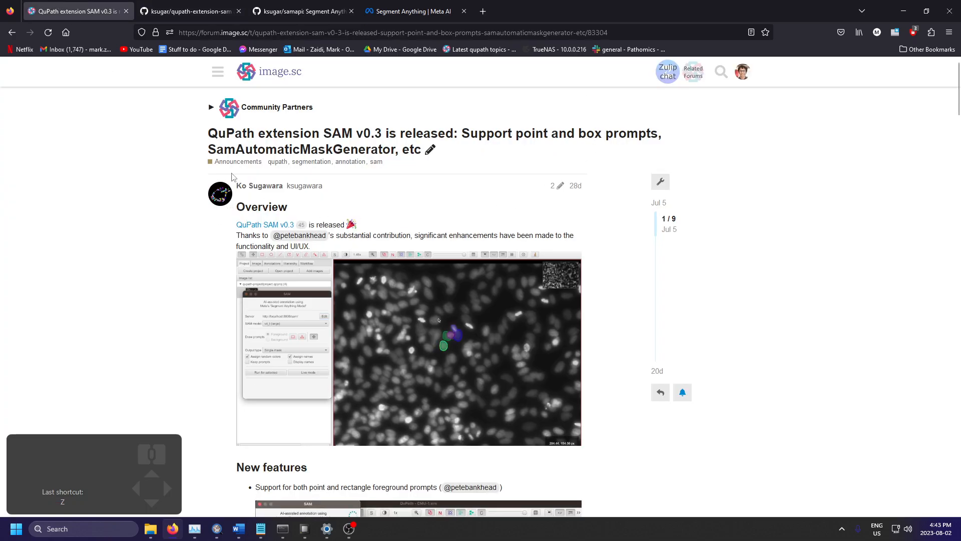
{"action": "scroll", "coordinate": [445, 220], "scroll_direction": "down", "scroll_amount": 5}
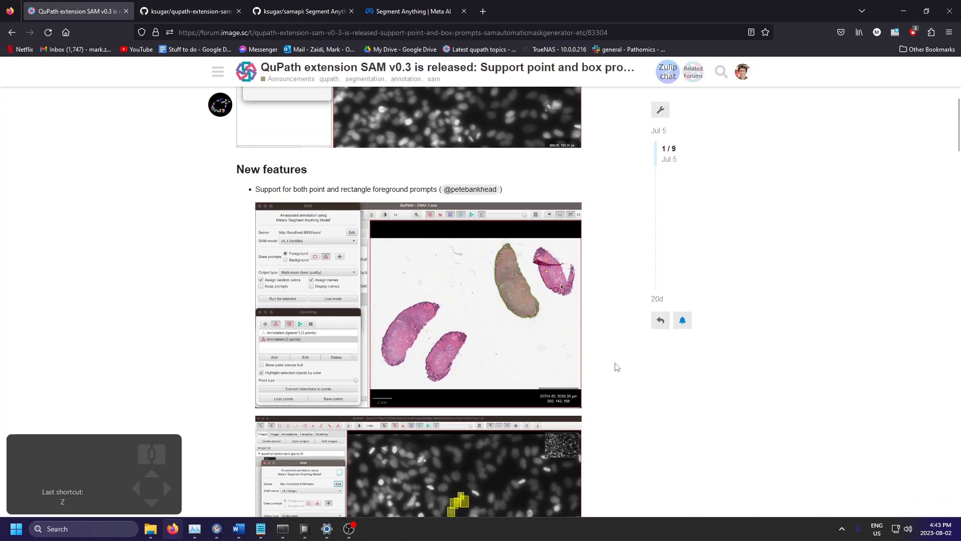
{"action": "scroll", "coordinate": [617, 376], "scroll_direction": "down", "scroll_amount": 2}
{"action": "scroll", "coordinate": [617, 386], "scroll_direction": "up", "scroll_amount": 7}
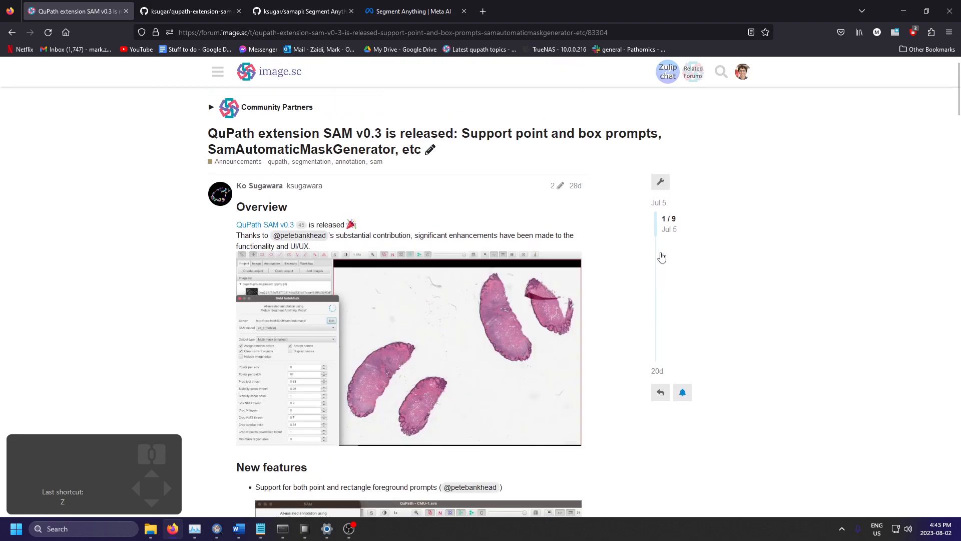
{"action": "scroll", "coordinate": [620, 283], "scroll_direction": "down", "scroll_amount": 20}
{"action": "scroll", "coordinate": [601, 304], "scroll_direction": "down", "scroll_amount": 15}
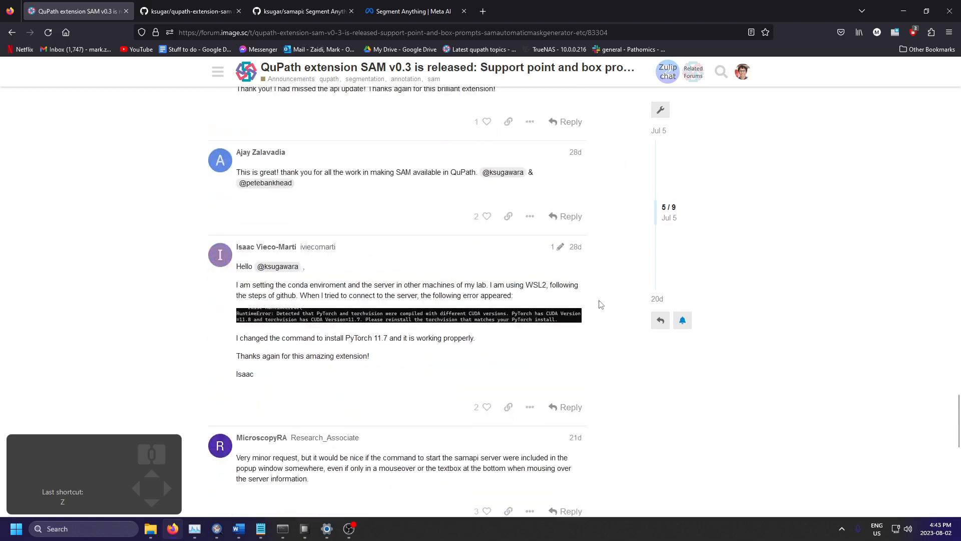
{"action": "scroll", "coordinate": [600, 304], "scroll_direction": "up", "scroll_amount": 8}
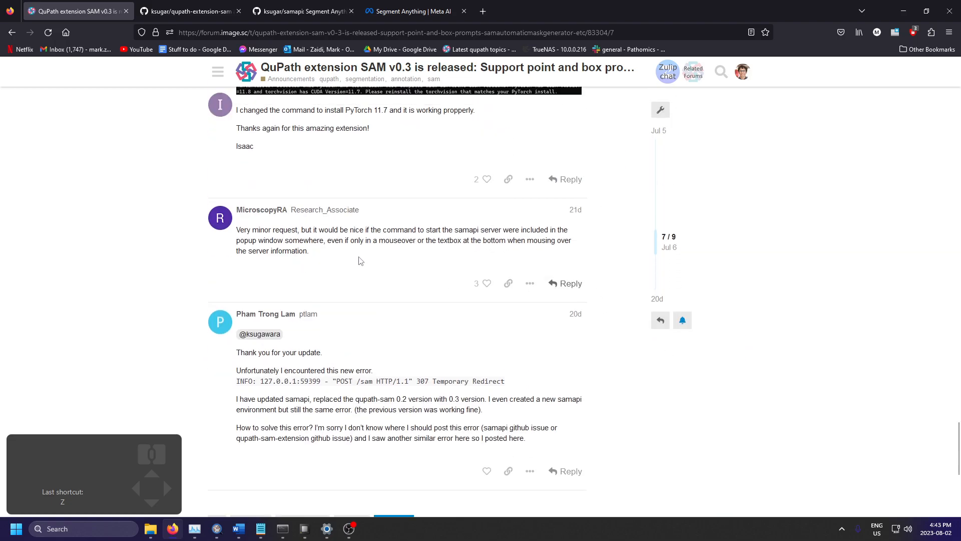
{"action": "scroll", "coordinate": [410, 329], "scroll_direction": "up", "scroll_amount": 6}
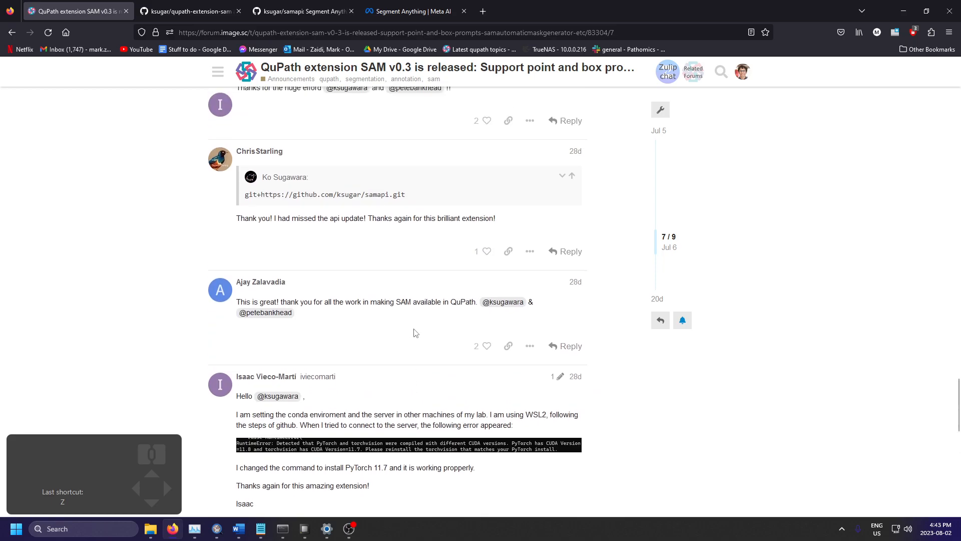